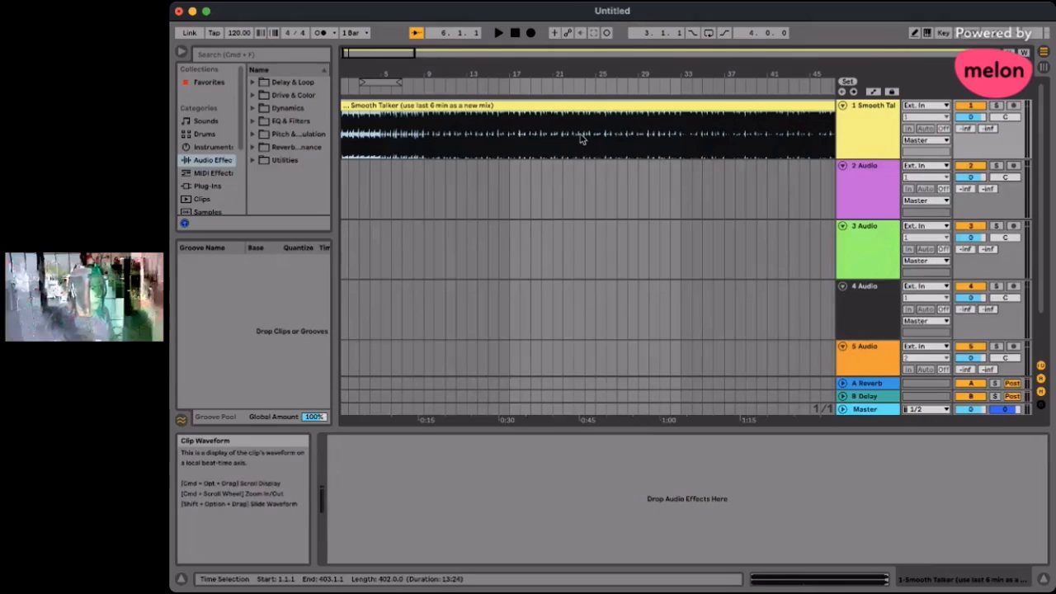
- Look over the Smooth Talker waveform on track 1 through to the end of the clip
scroll(583, 137, right, 5)
scroll(580, 138, right, 10)
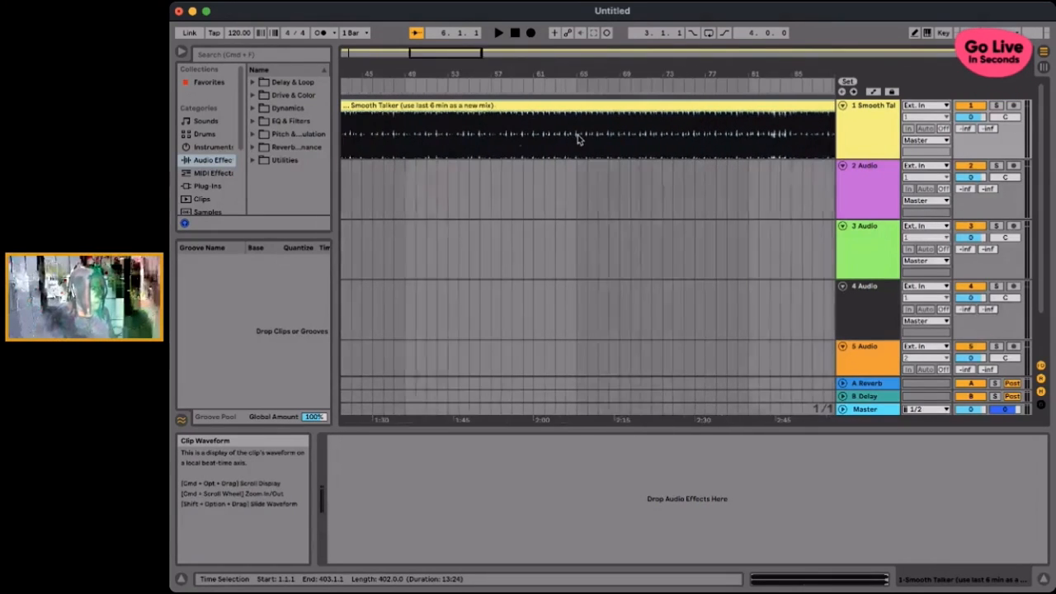
scroll(577, 139, right, 20)
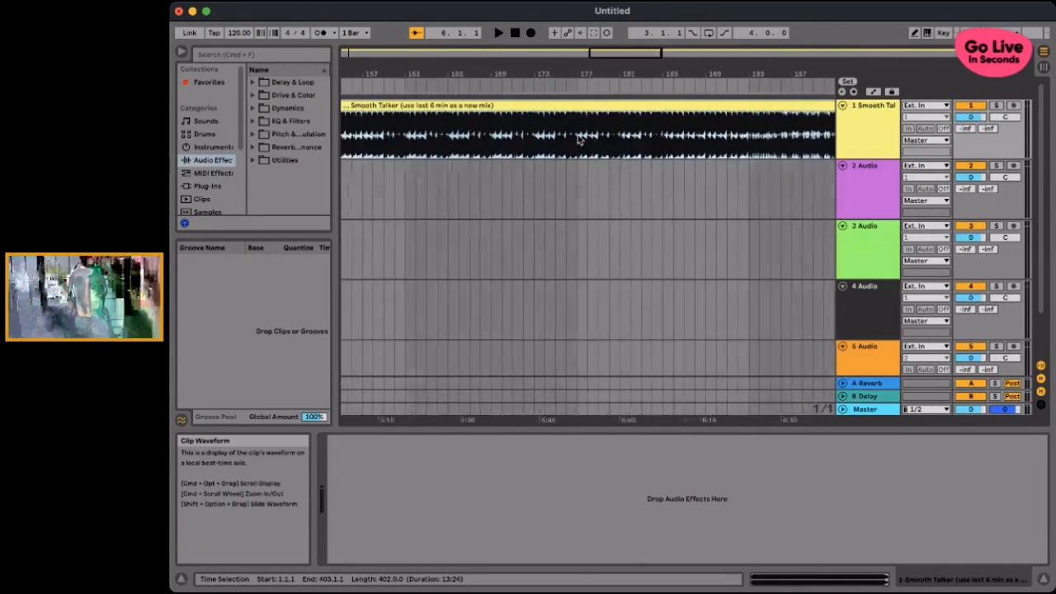
scroll(575, 141, right, 12)
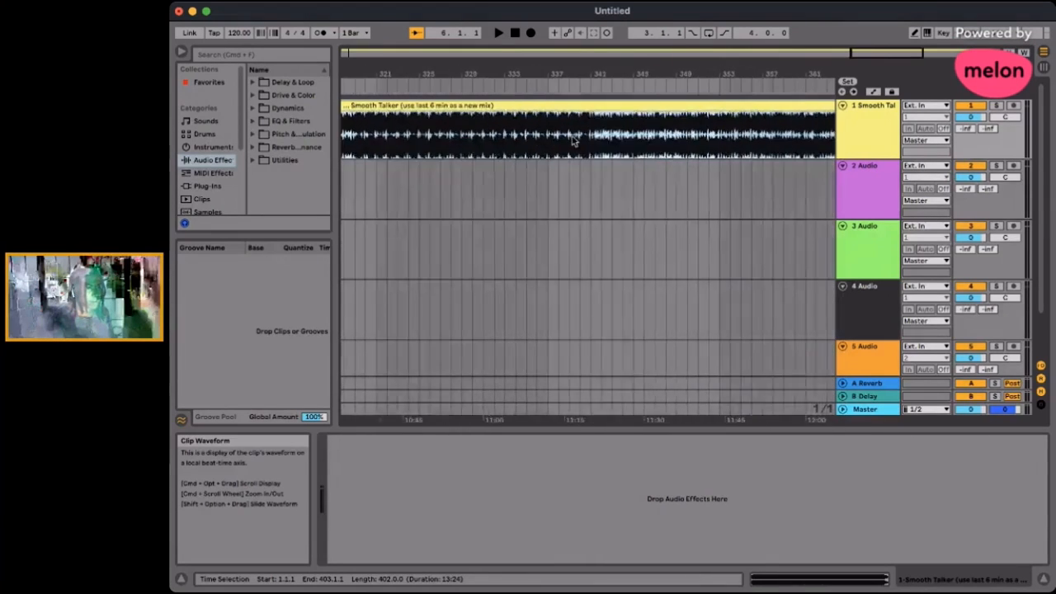
scroll(519, 105, left, 10)
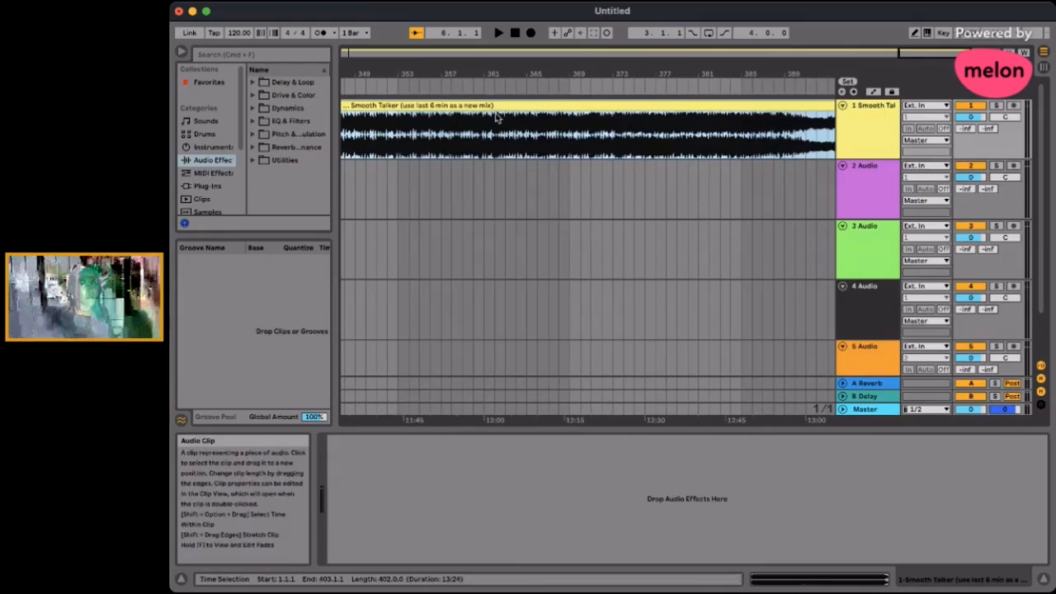
key(super+Tab)
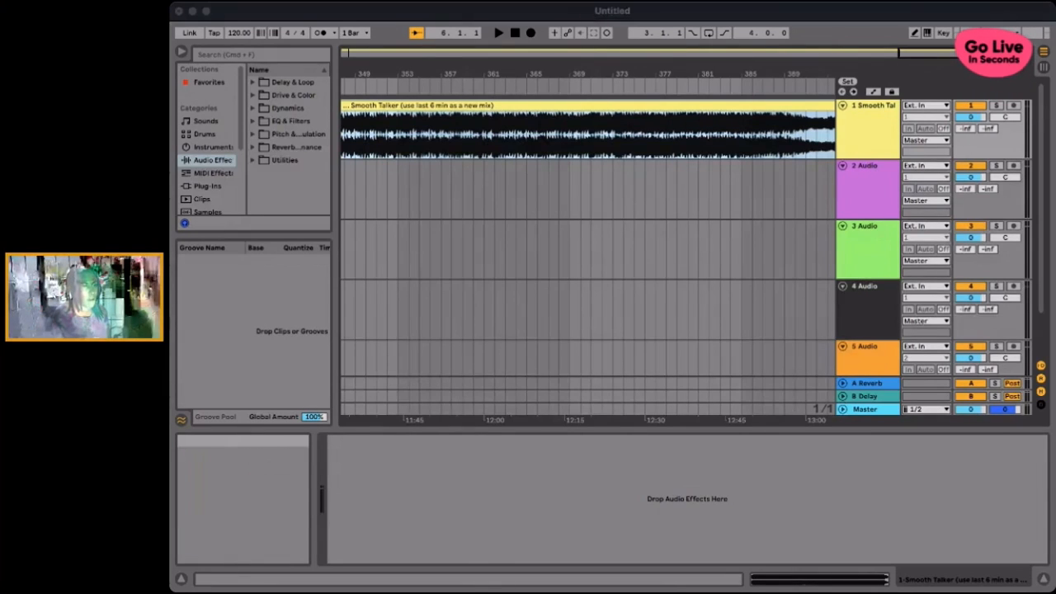
click(421, 24)
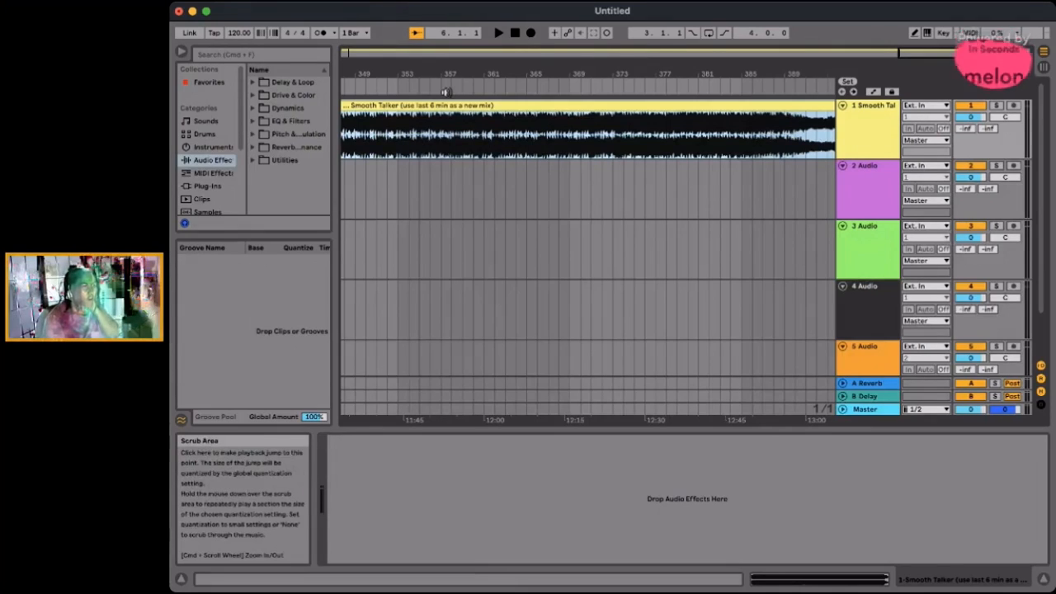
- Audition the Smooth Talker track from several points between about bars 312 and 353, and stop playback
click(391, 87)
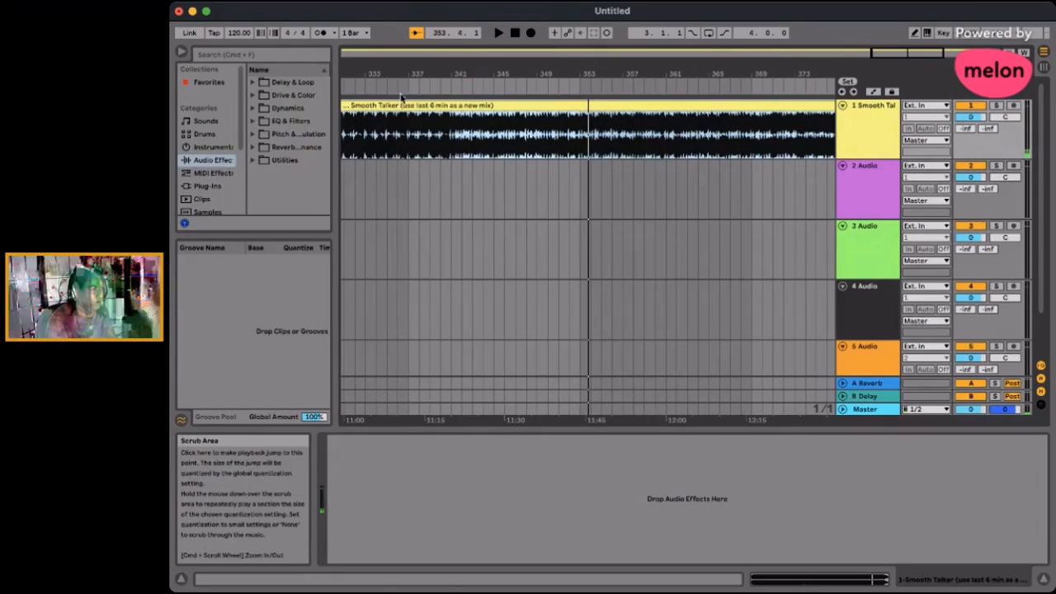
scroll(449, 123, left, 5)
click(498, 85)
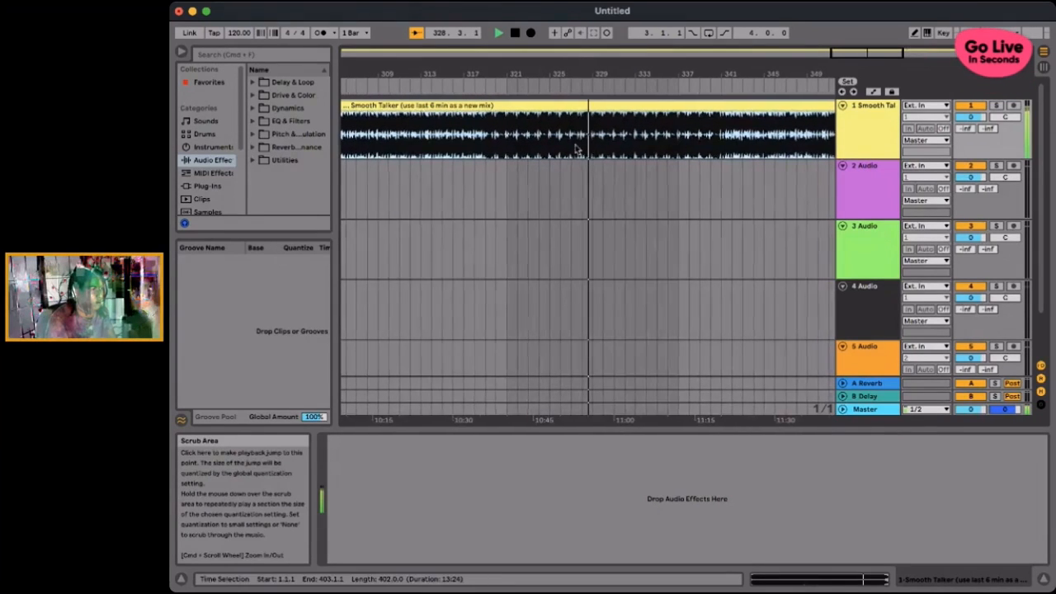
scroll(631, 139, right, 5)
click(577, 89)
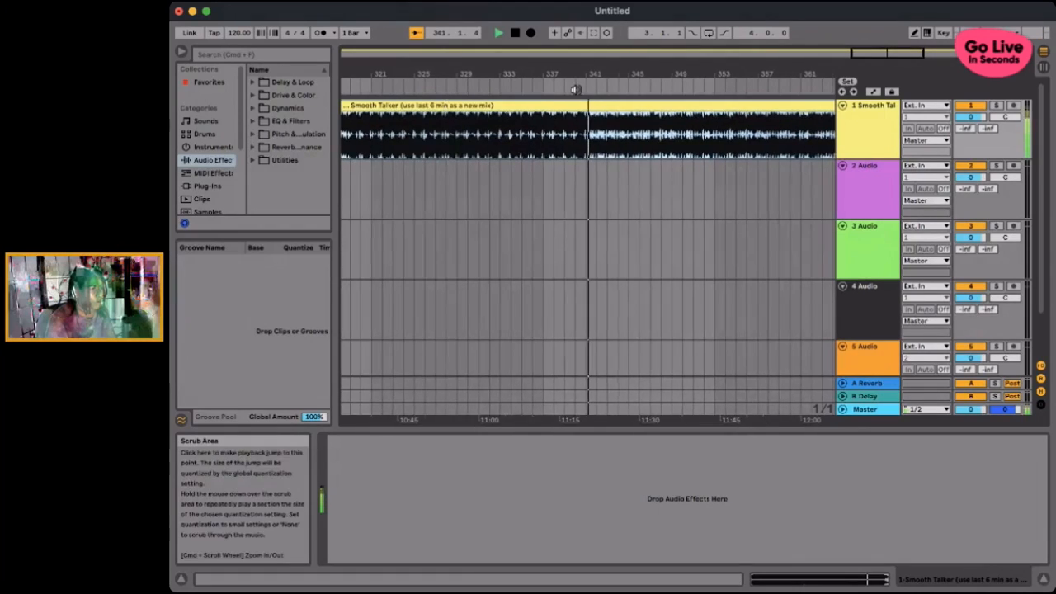
click(674, 84)
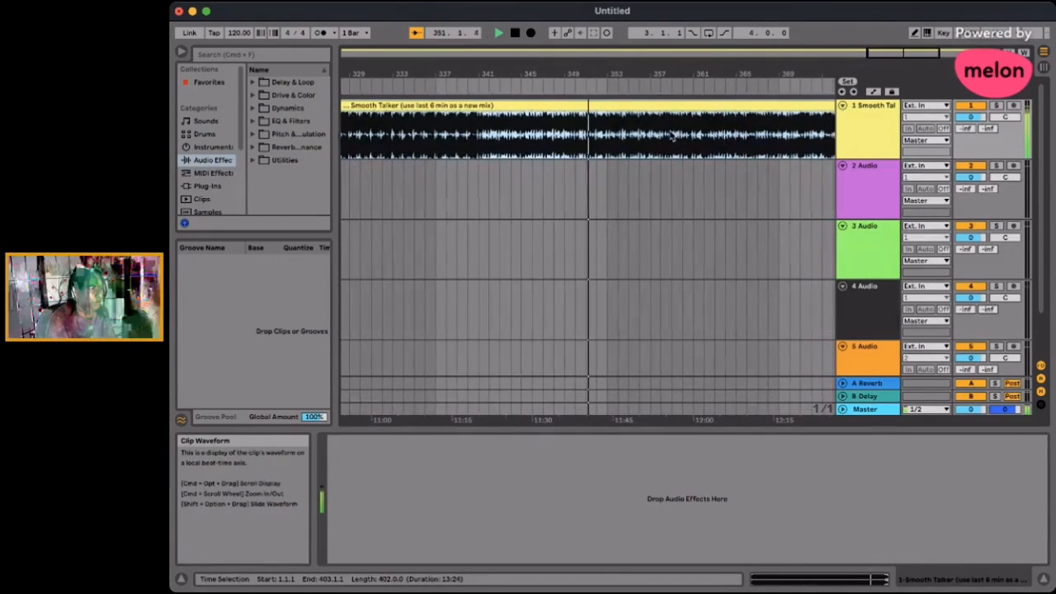
click(482, 87)
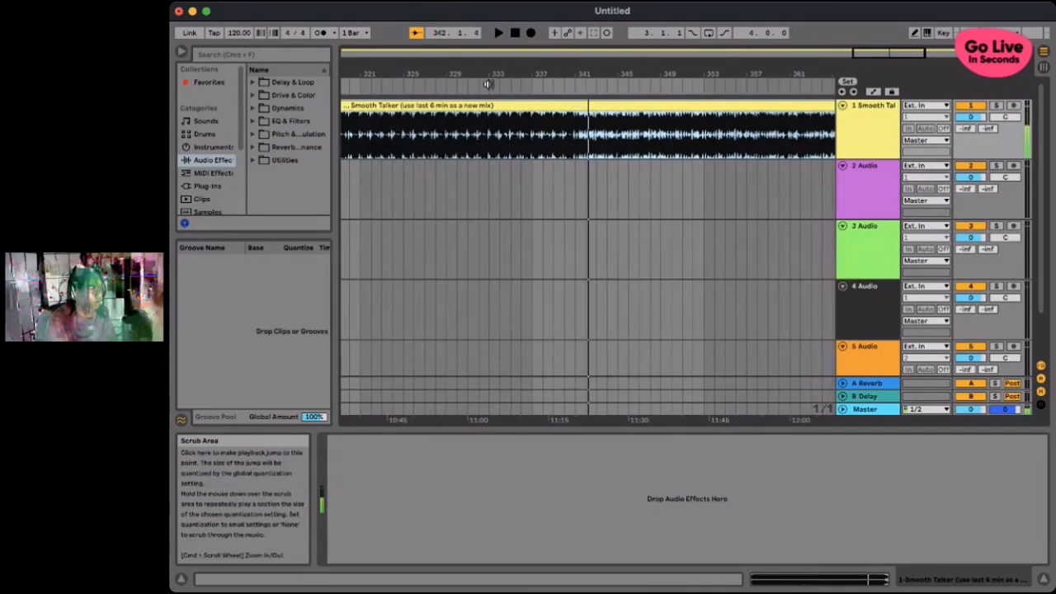
click(448, 83)
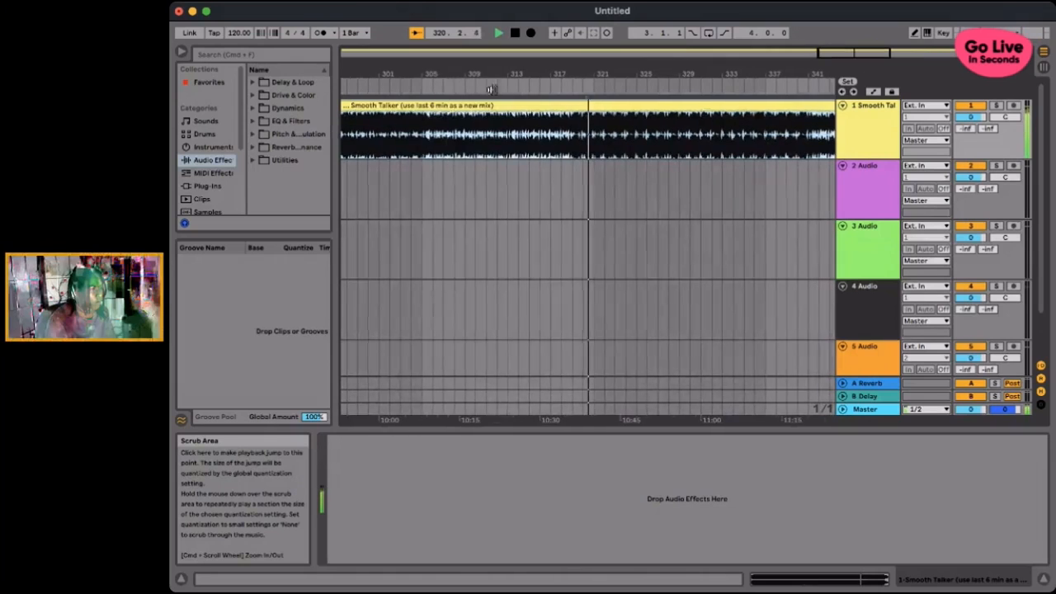
click(615, 88)
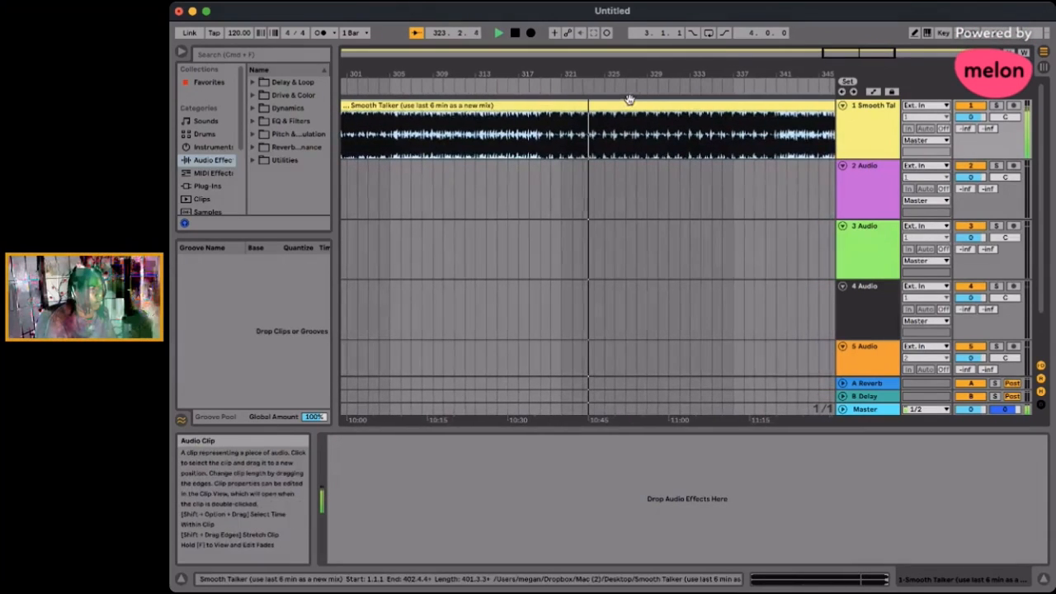
click(456, 84)
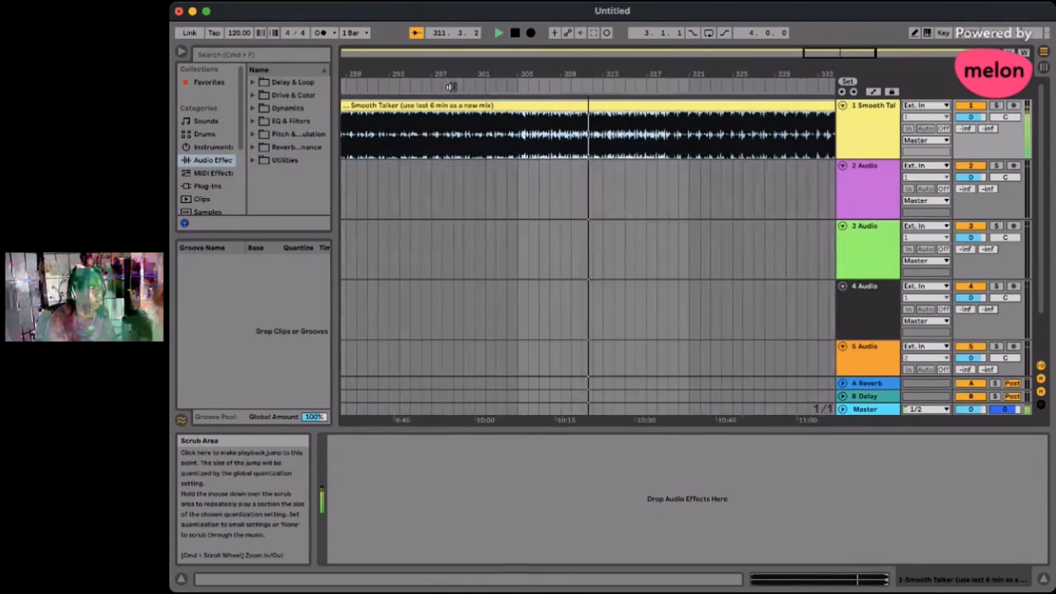
click(513, 34)
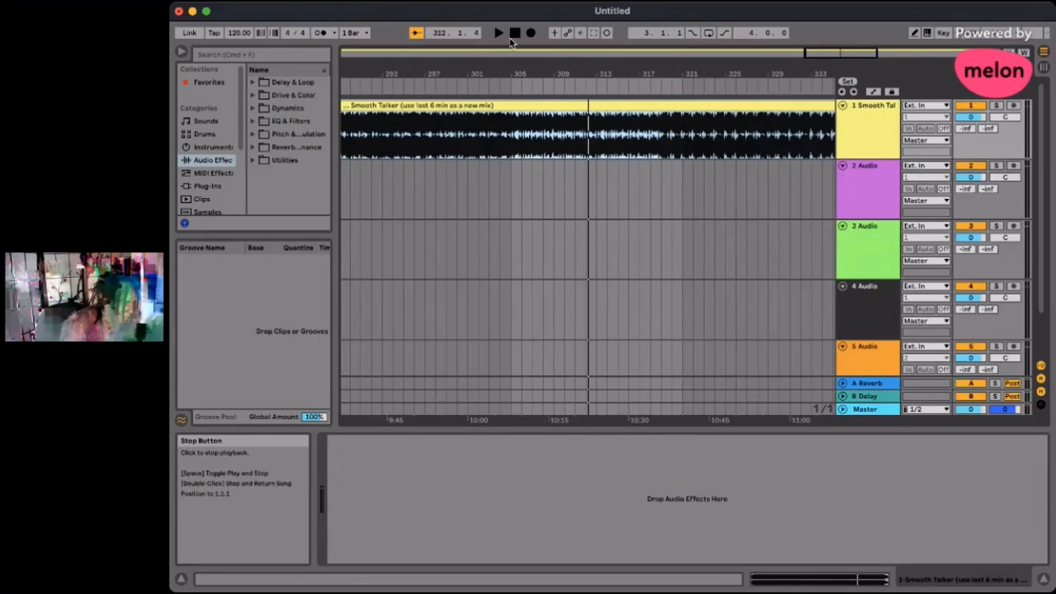
key(space)
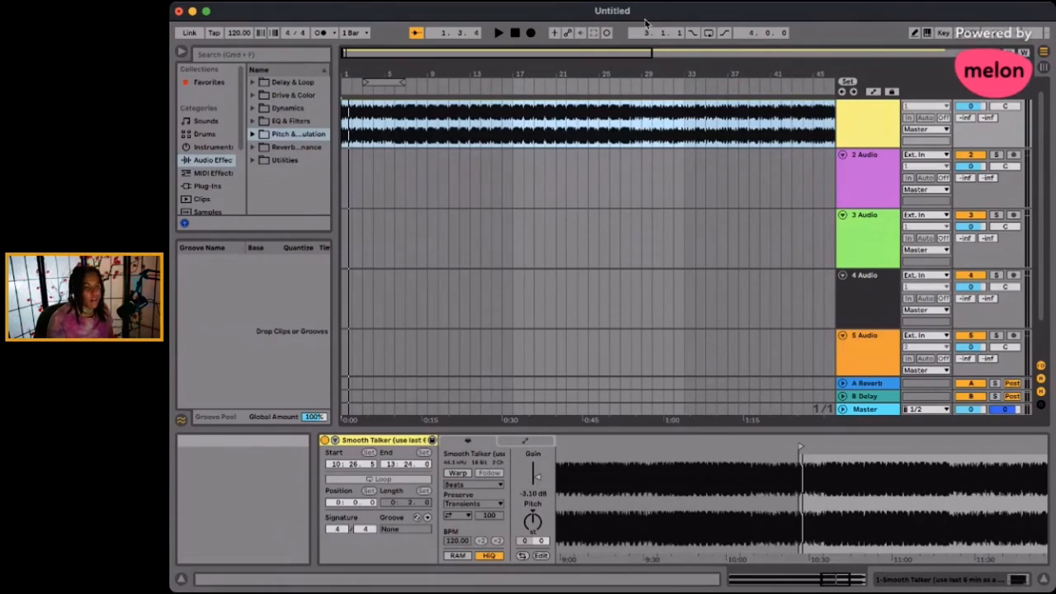
- Expand the Dynamics audio effects and select the first preset listed under the compressor
key(super+Tab)
click(387, 25)
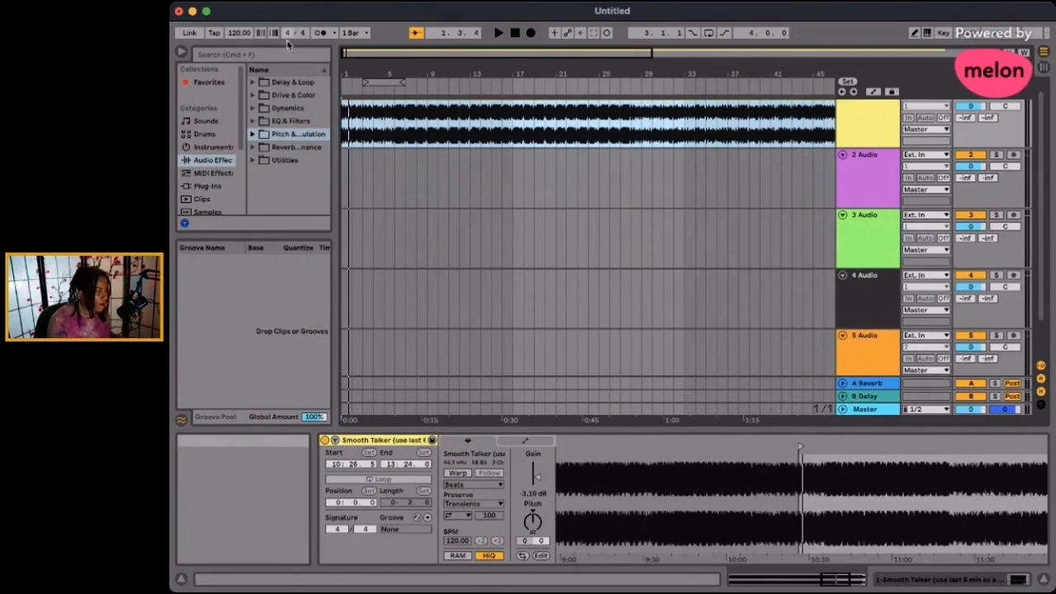
click(253, 108)
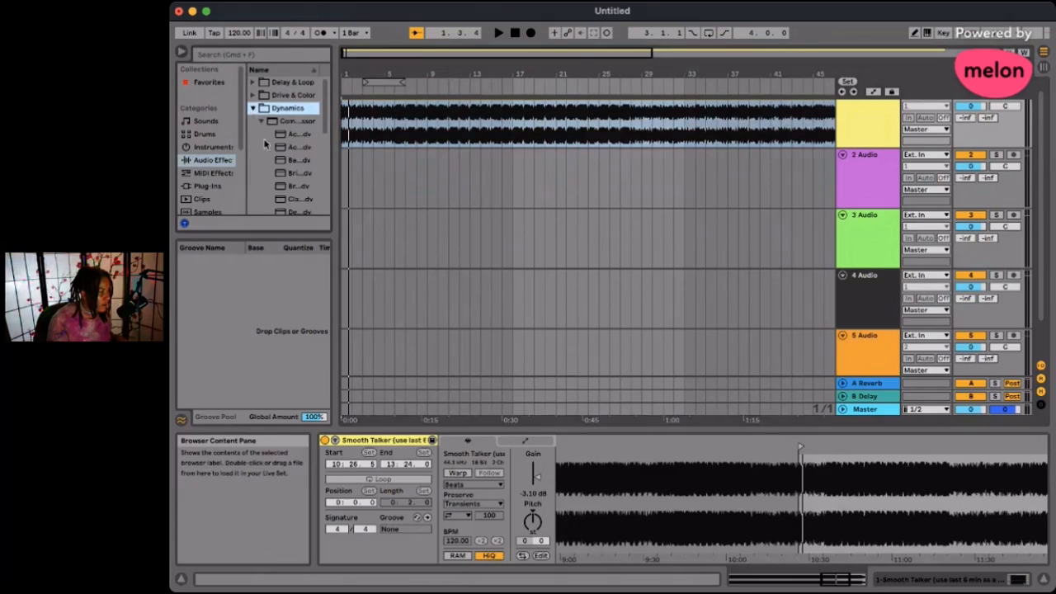
click(281, 135)
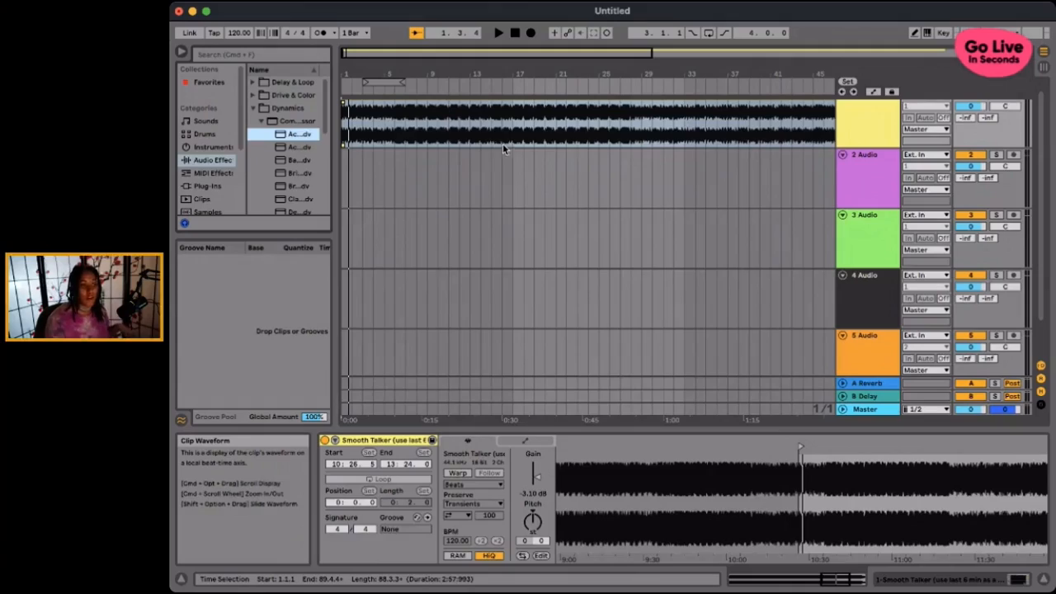
- Review the trimmed Smooth Talker clip over its full length and play it back
scroll(503, 134, right, 10)
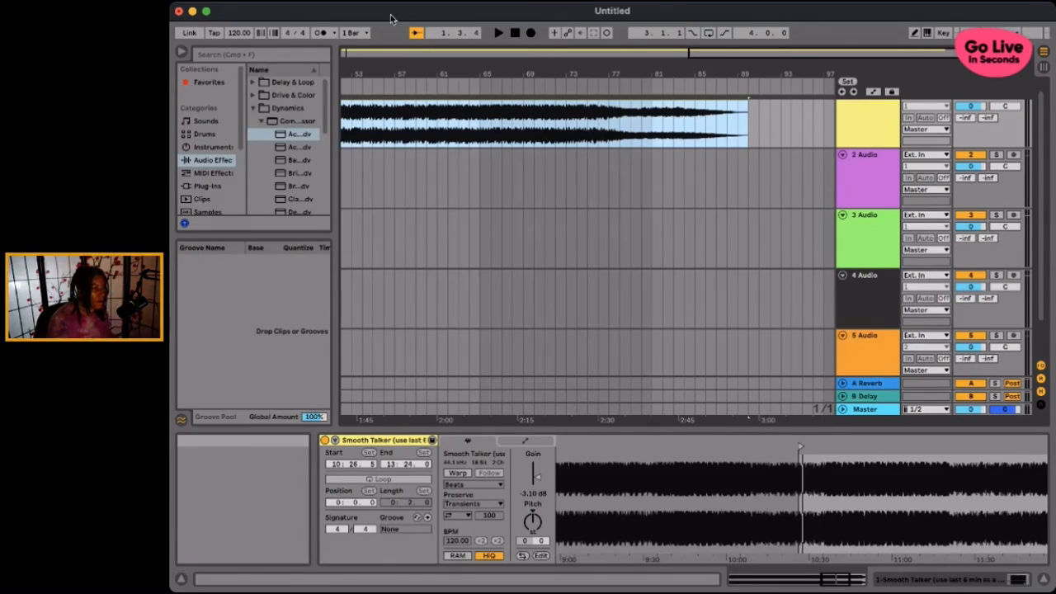
scroll(608, 149, left, 5)
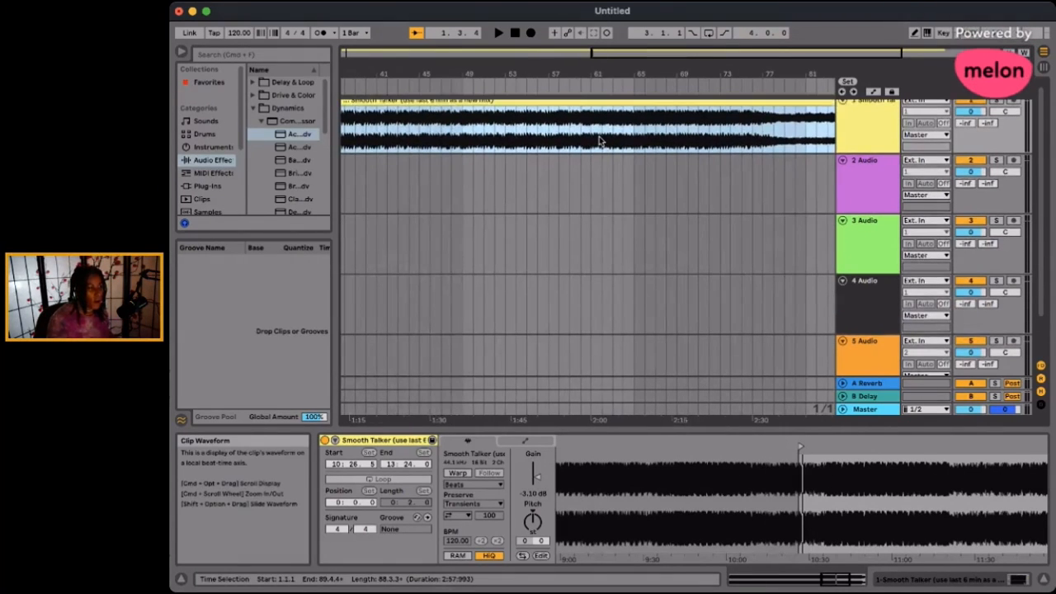
scroll(597, 142, left, 10)
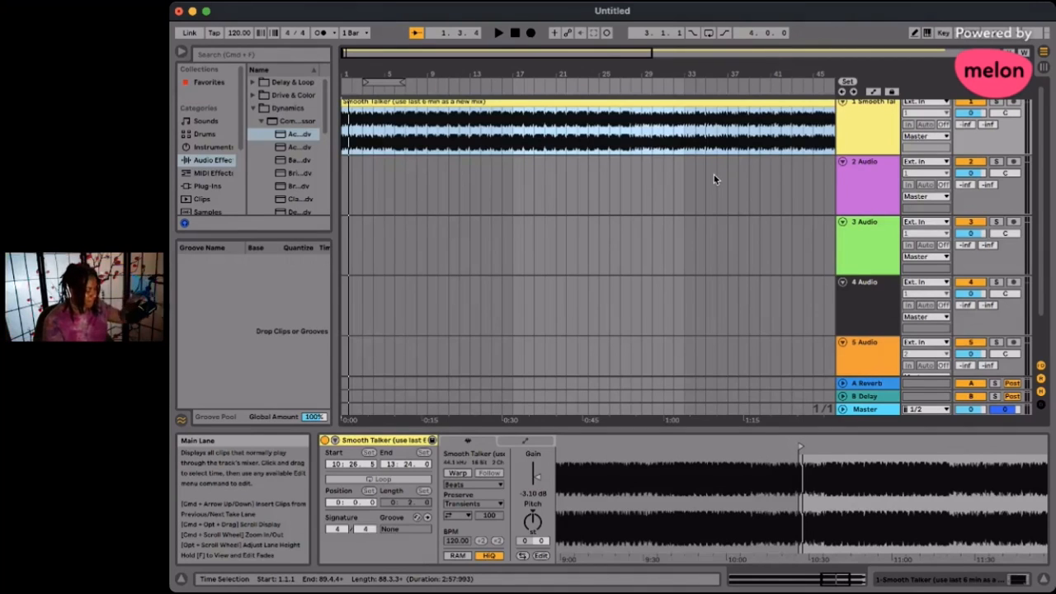
key(space)
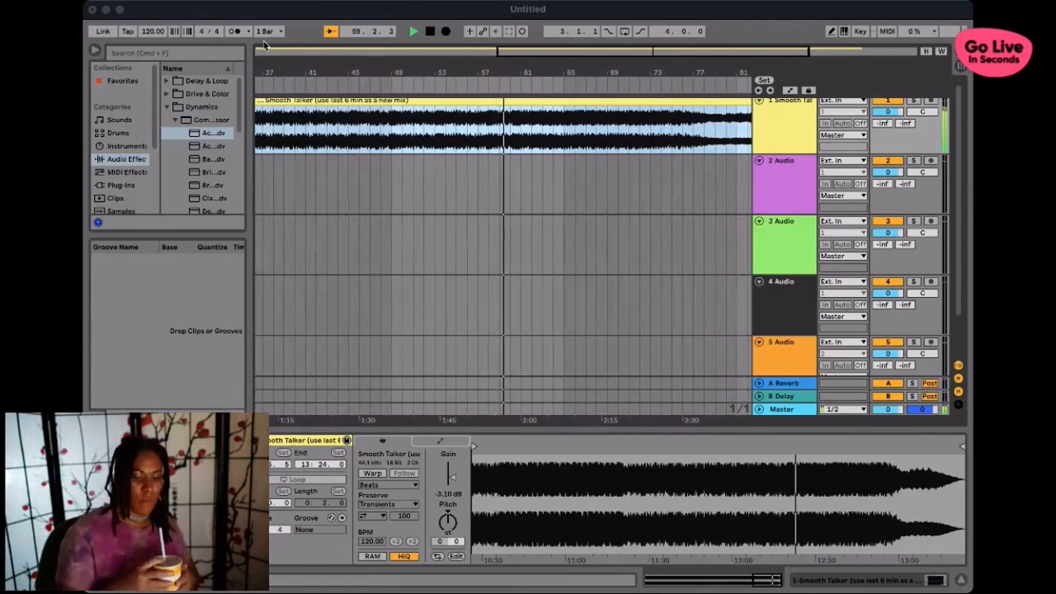
click(206, 7)
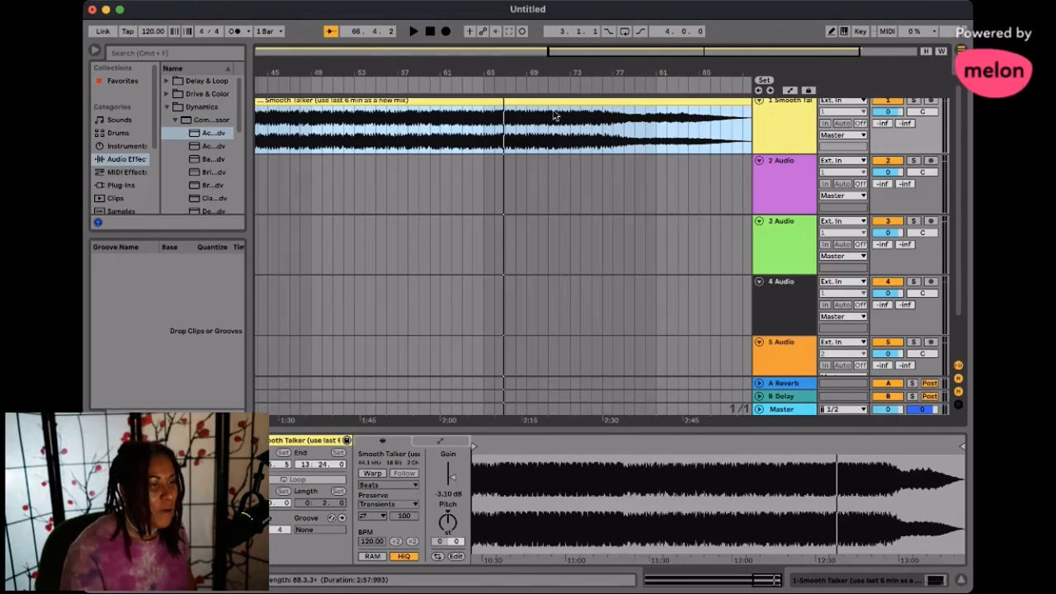
scroll(513, 136, left, 10)
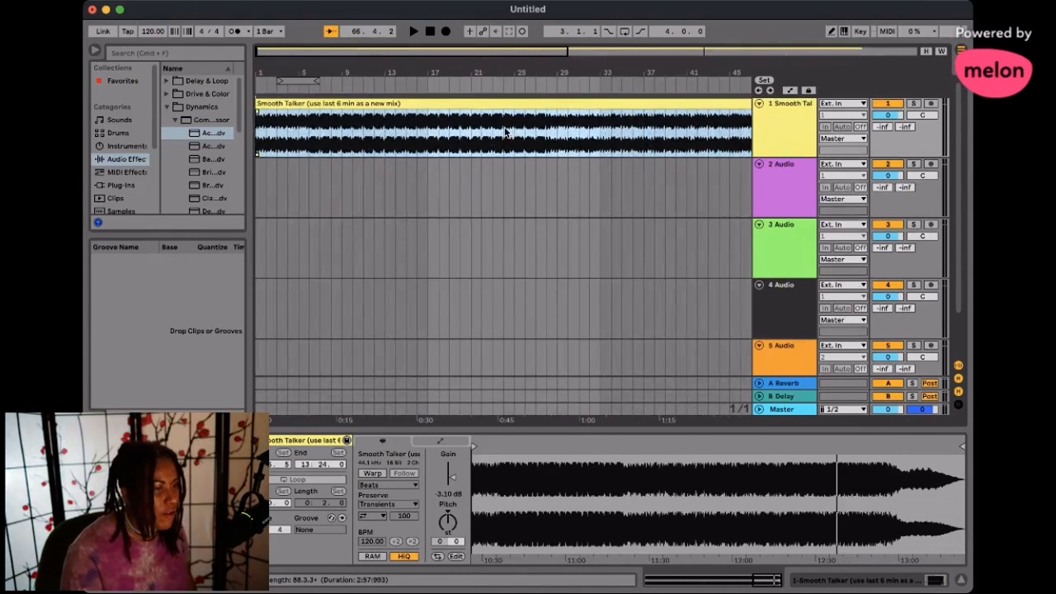
- Move the Smooth Talker clip to about bar 24 and back to bar 1, playing briefly from the start
drag(377, 116, 623, 116)
drag(506, 103, 258, 105)
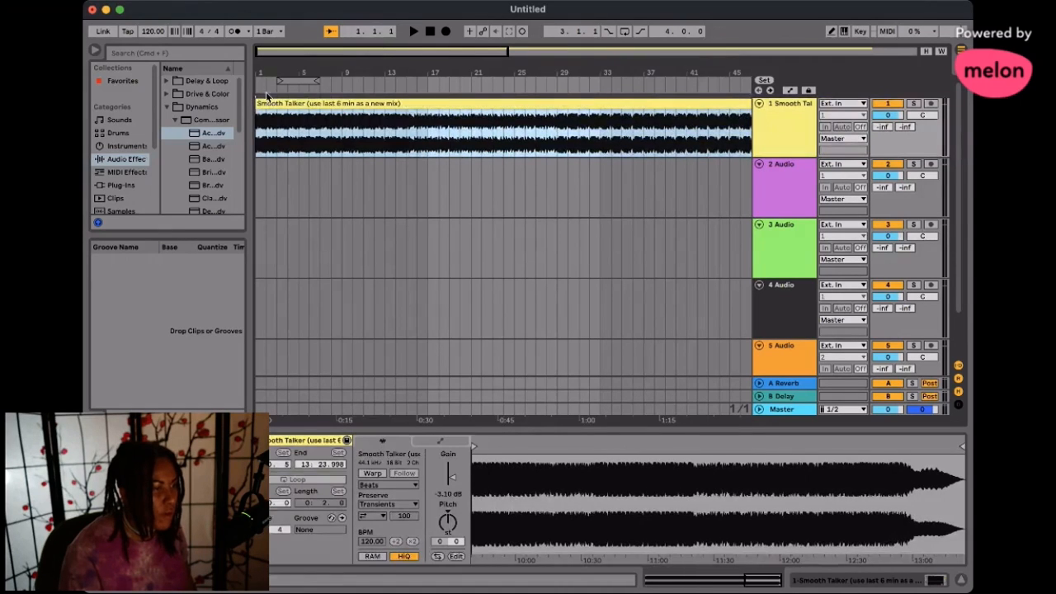
click(413, 33)
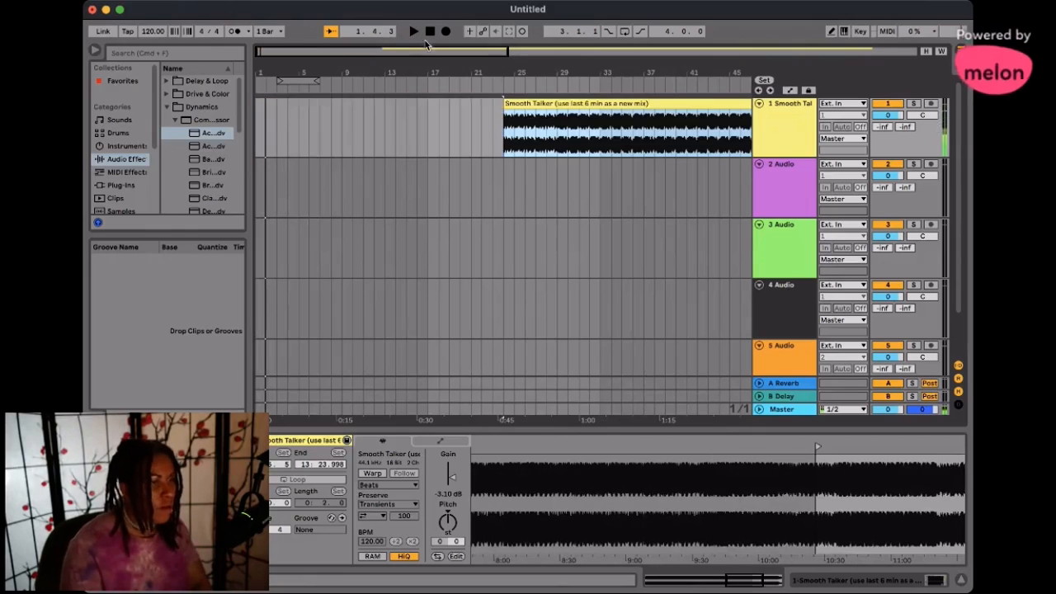
drag(558, 106, 265, 107)
- Adjust the end edge of the Smooth Talker clip near bar 89
scroll(420, 122, right, 5)
scroll(419, 122, right, 6)
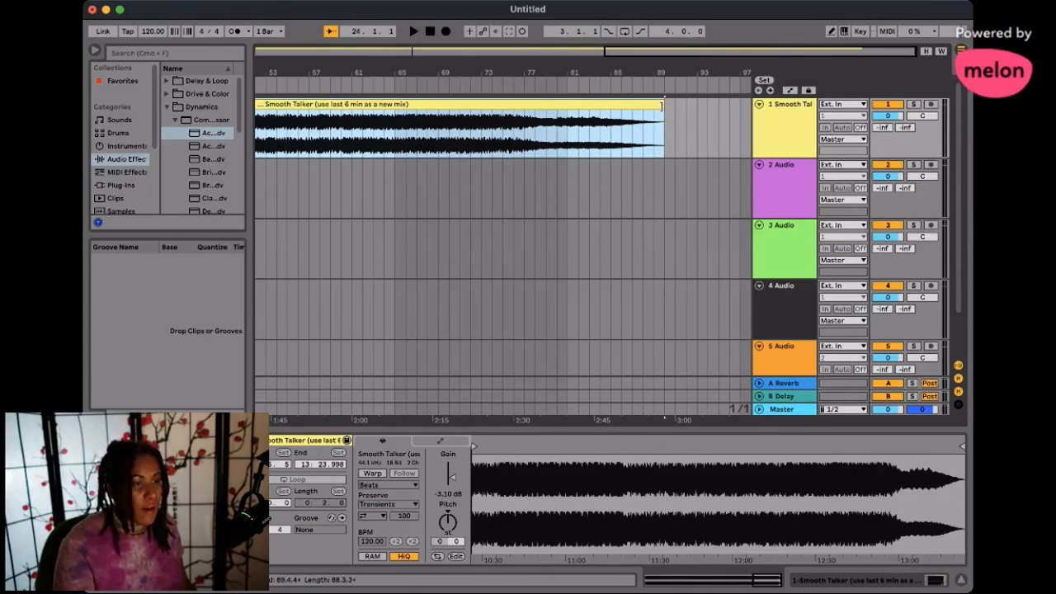
mouse_move(661, 105)
mouse_down()
mouse_move(640, 105)
mouse_move(664, 106)
mouse_up()
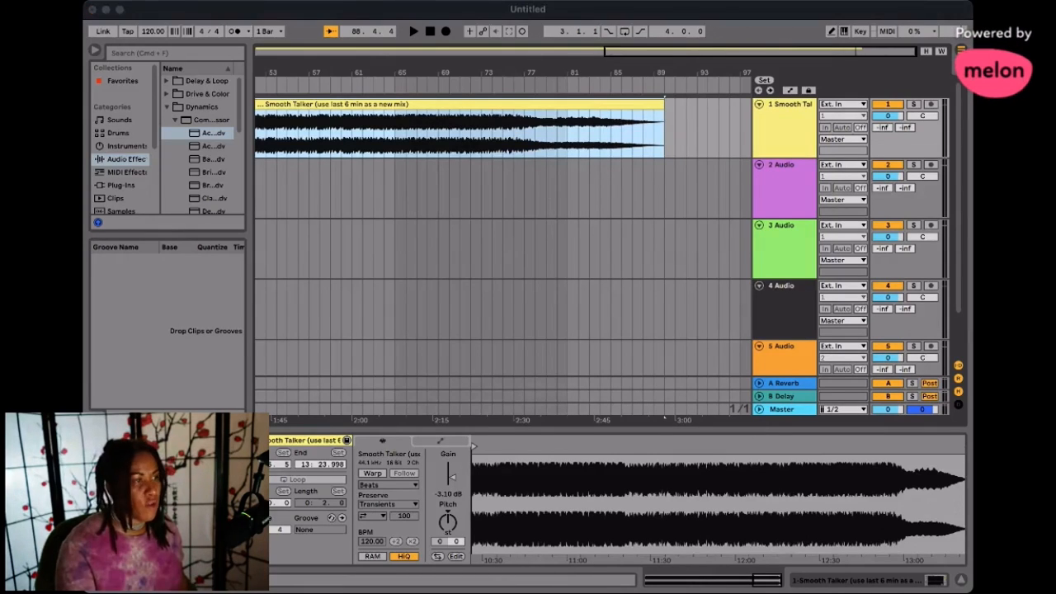
- Switch to Loopcloud and look through the Instruments, Labels, Formats and Genres filter options for samples
click(346, 8)
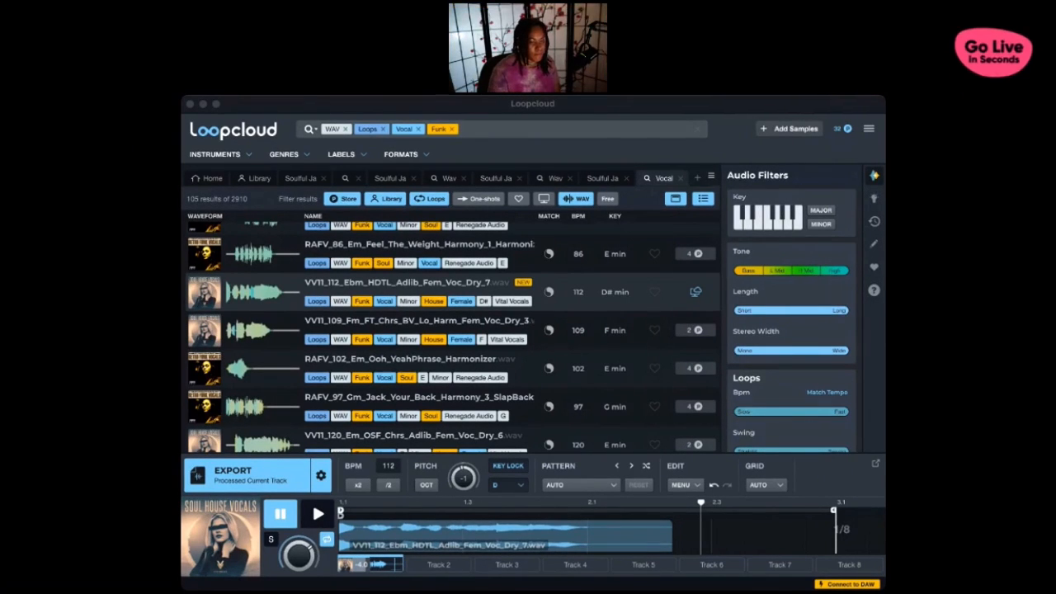
click(328, 166)
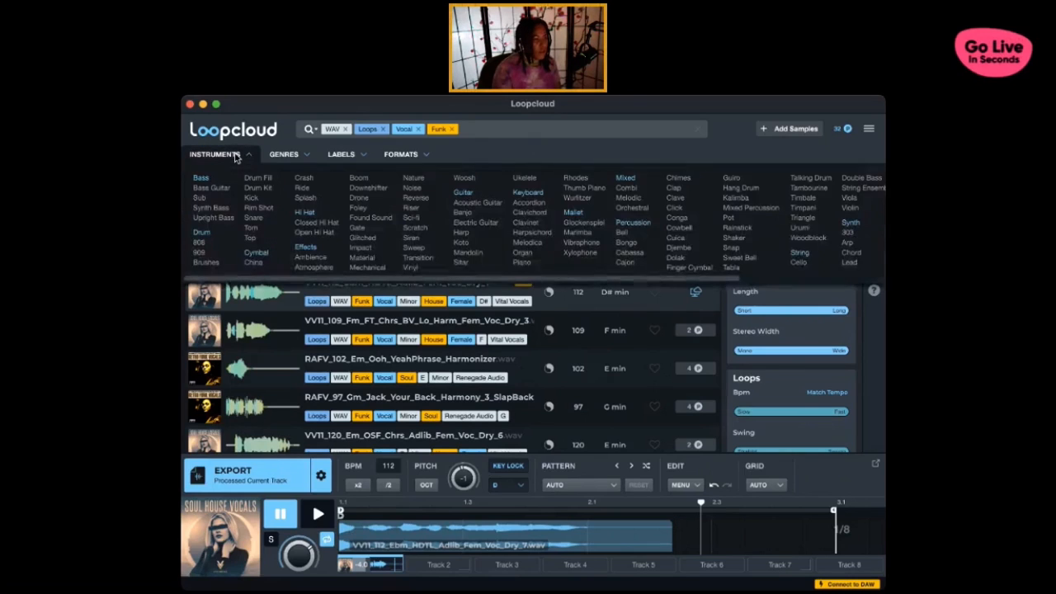
mouse_move(347, 158)
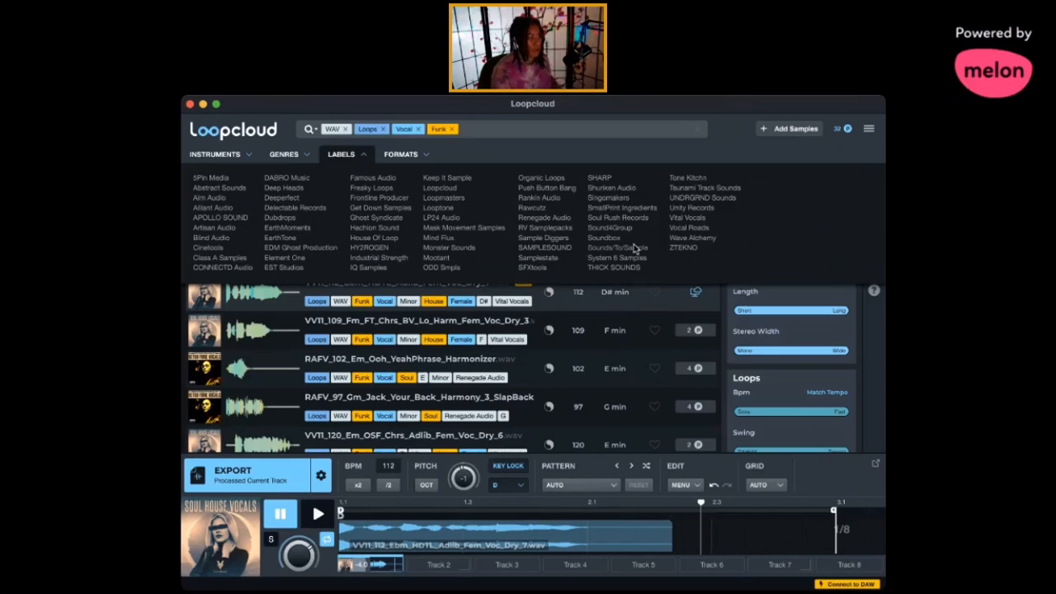
click(406, 156)
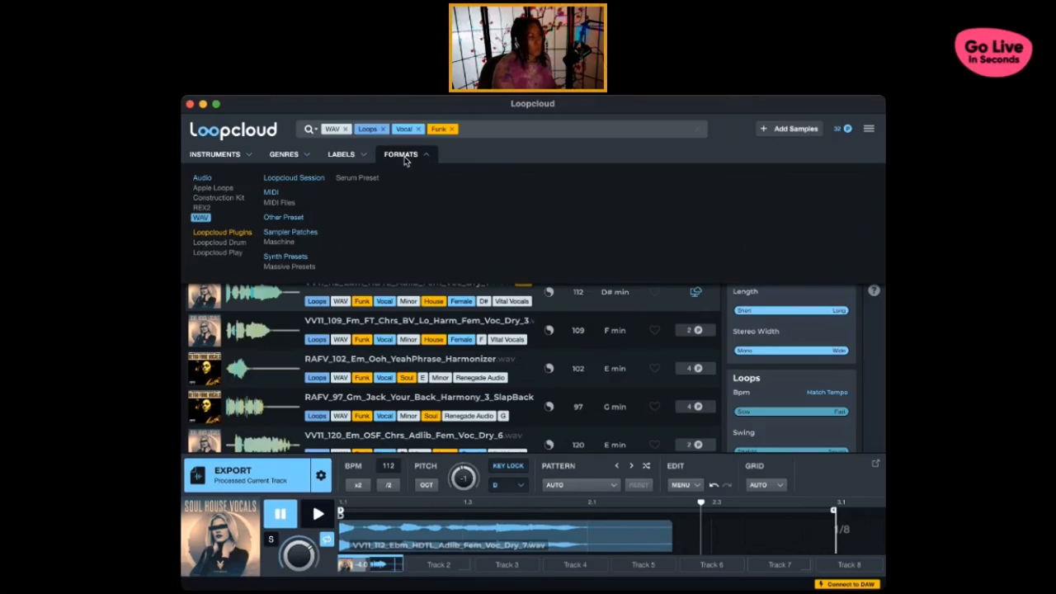
click(335, 156)
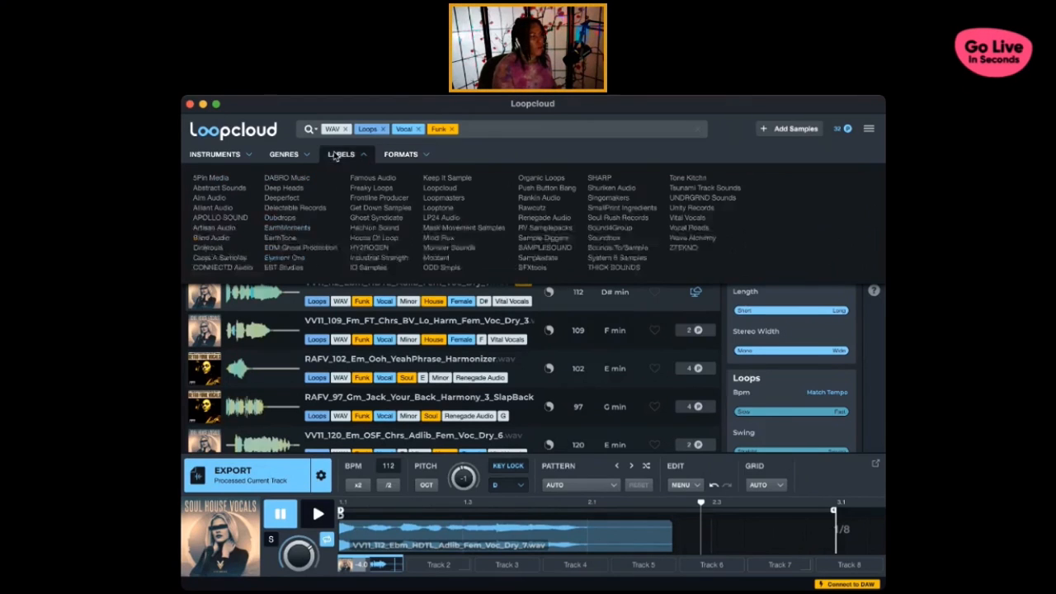
click(288, 156)
click(296, 156)
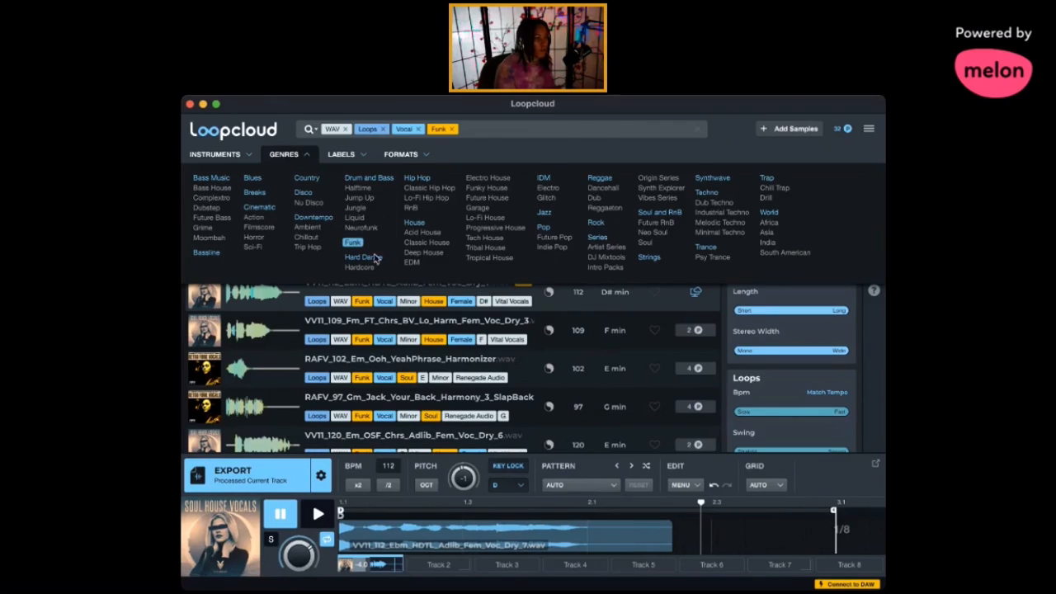
- Add the Deep House genre filter to the loop search and remove the Vocal and Funk filters
click(417, 253)
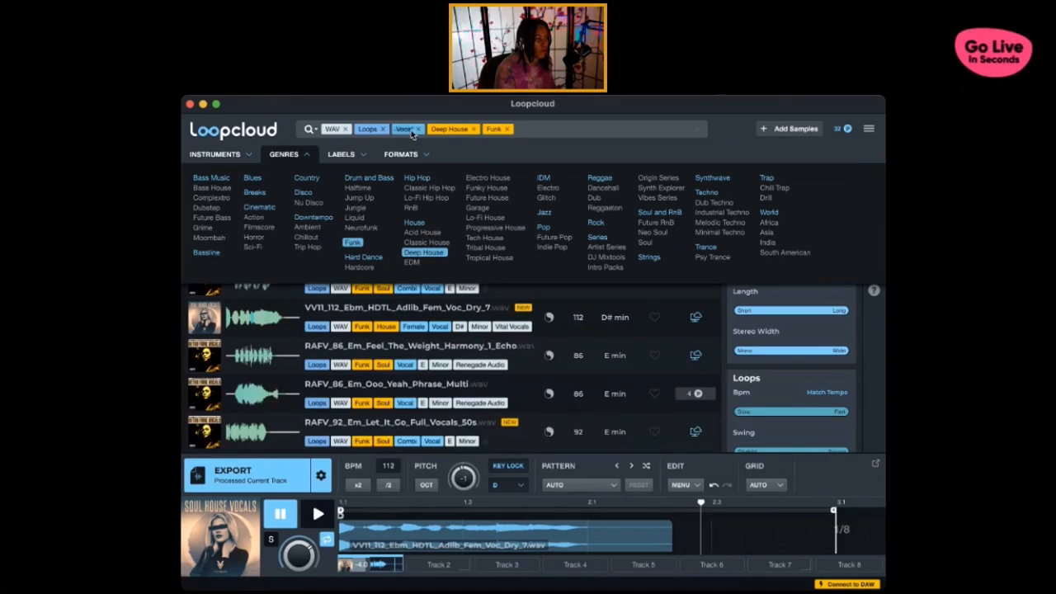
key(BackSpace)
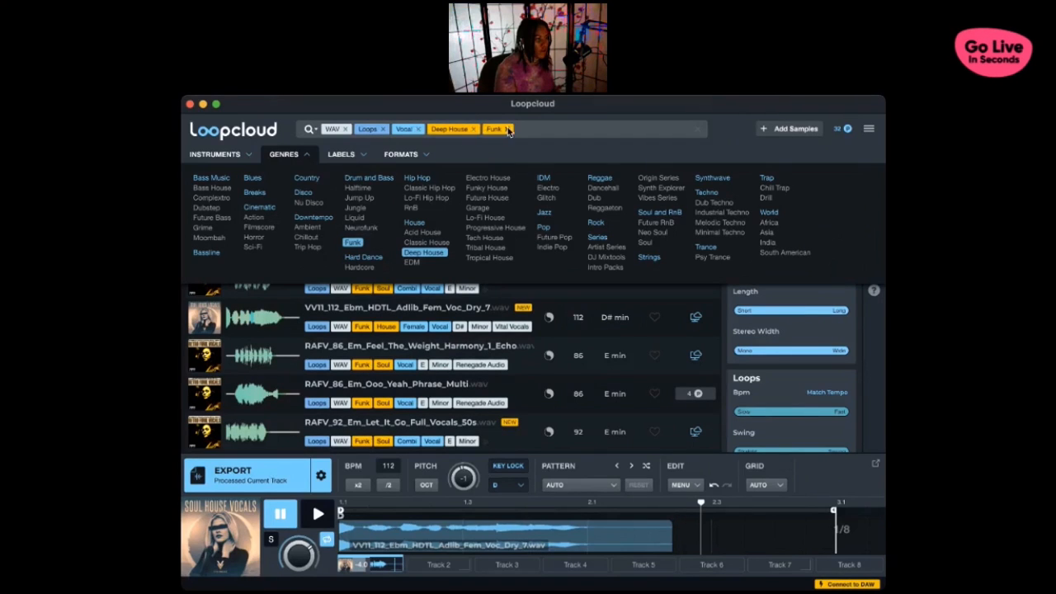
click(418, 130)
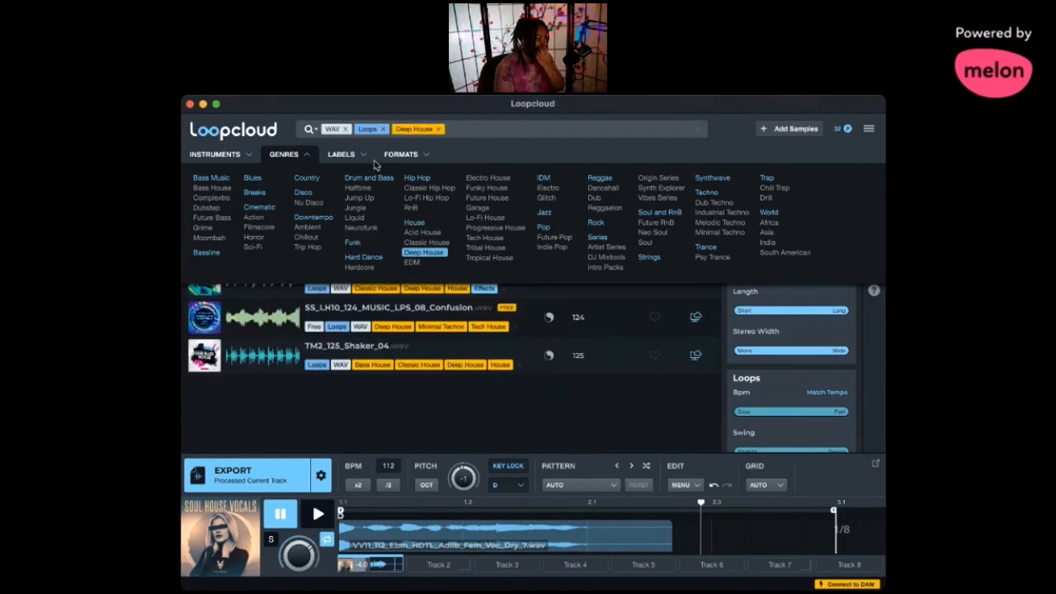
- Look through the instrument categories and add the Violin filter to the Deep House loop search
click(215, 154)
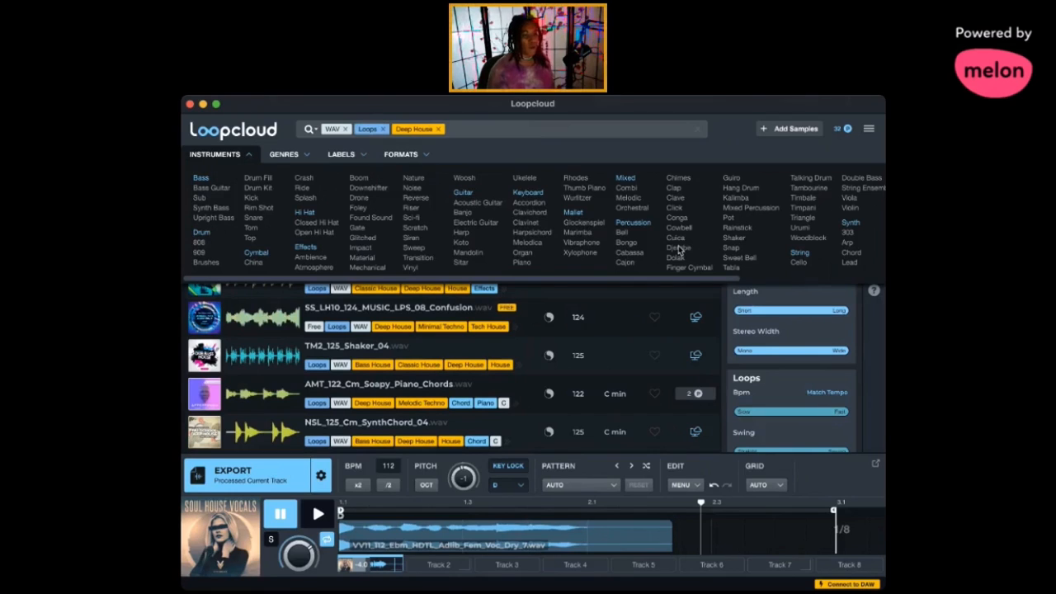
scroll(693, 248, right, 3)
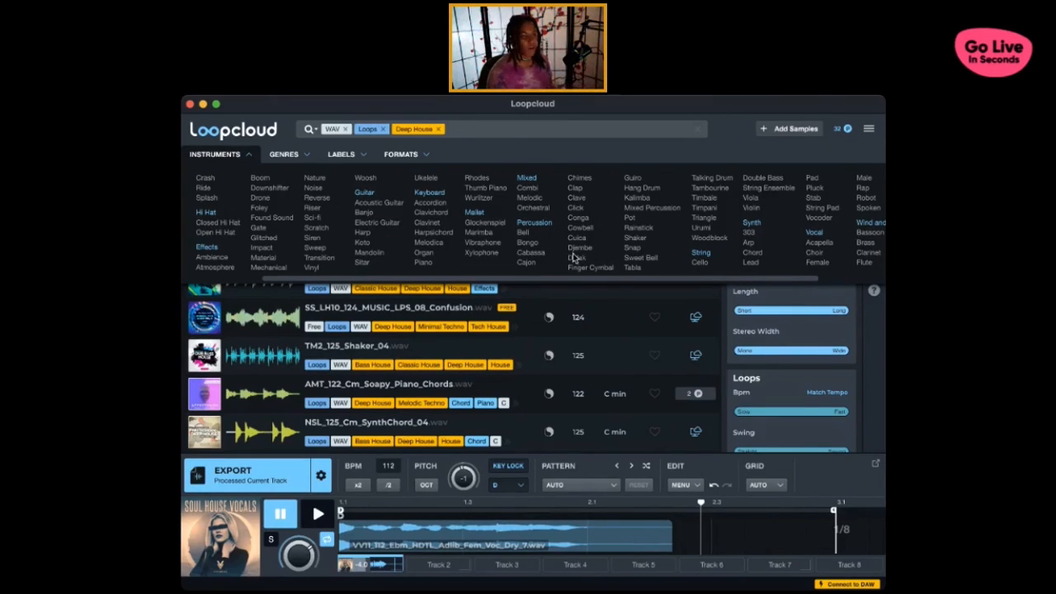
scroll(547, 236, right, 3)
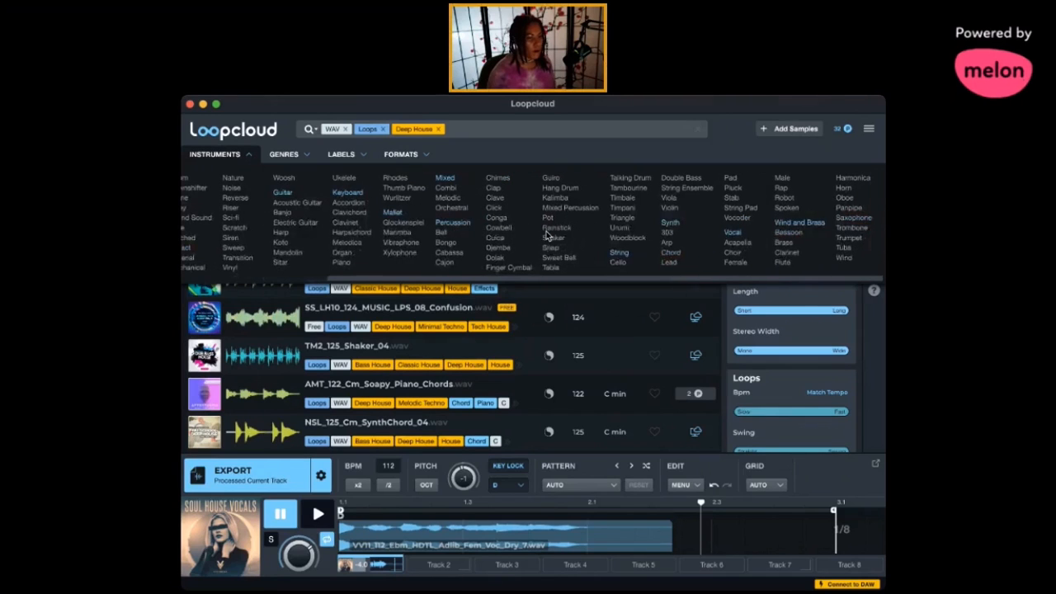
scroll(541, 236, left, 2)
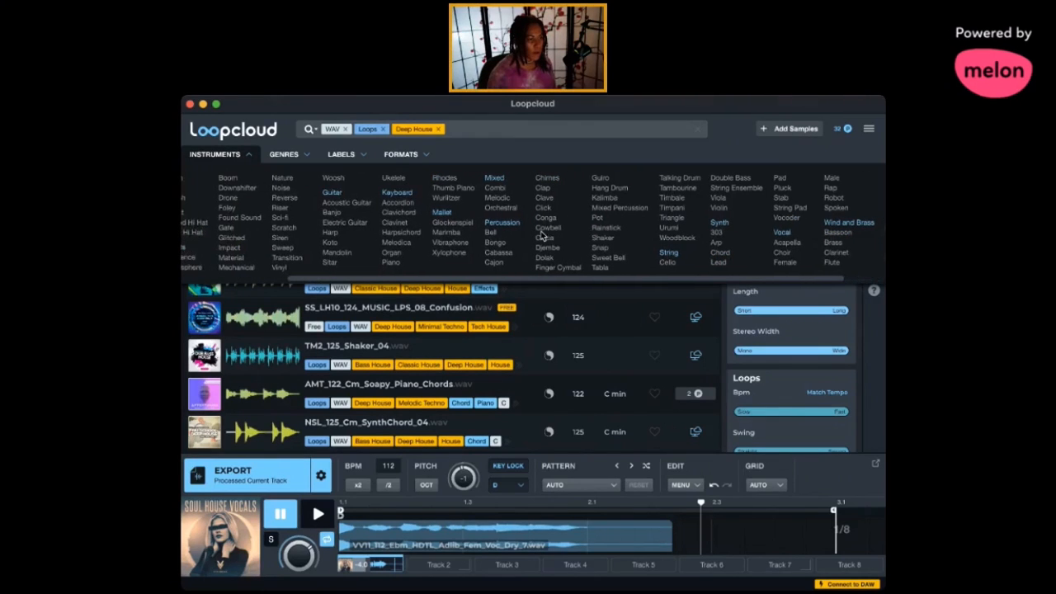
scroll(543, 236, left, 2)
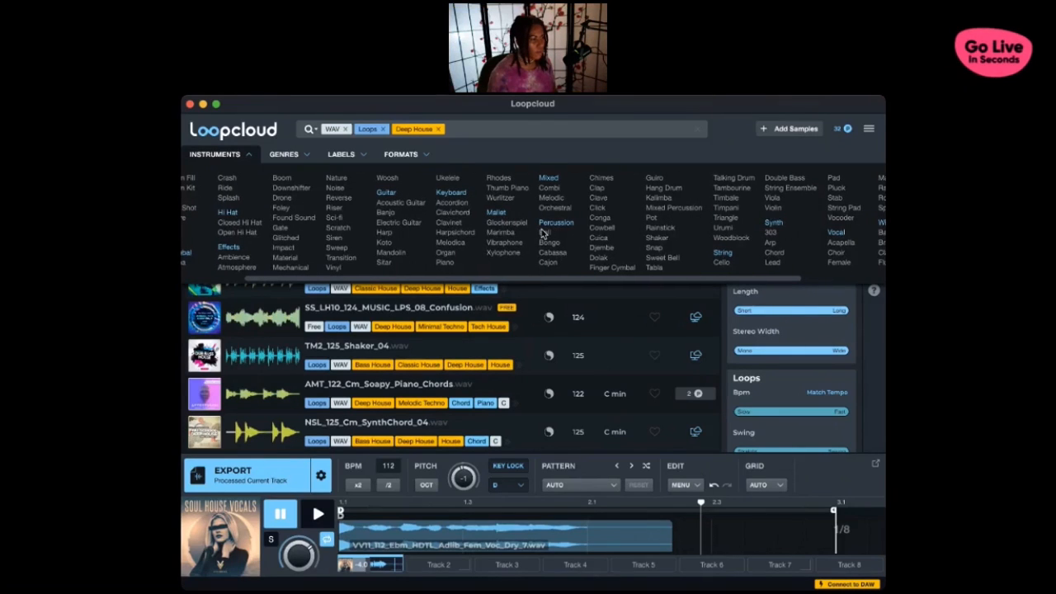
scroll(850, 221, right, 2)
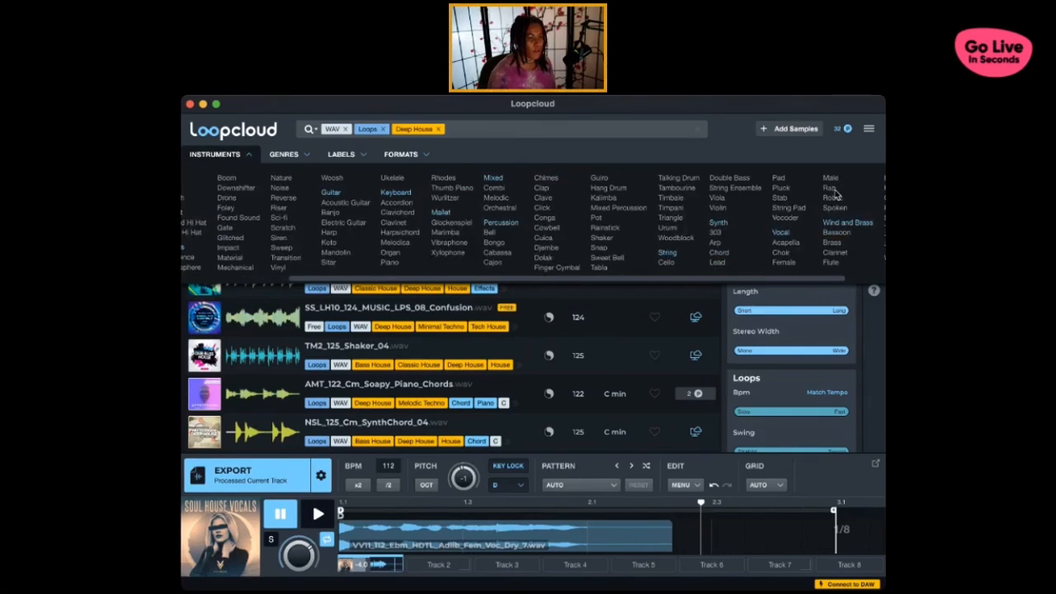
scroll(833, 220, right, 2)
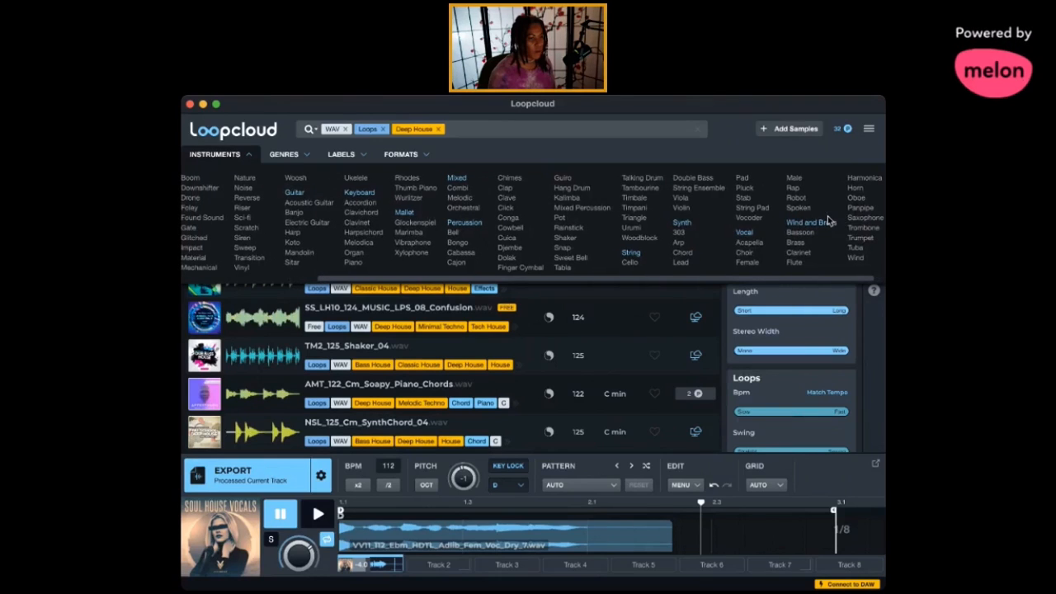
click(679, 208)
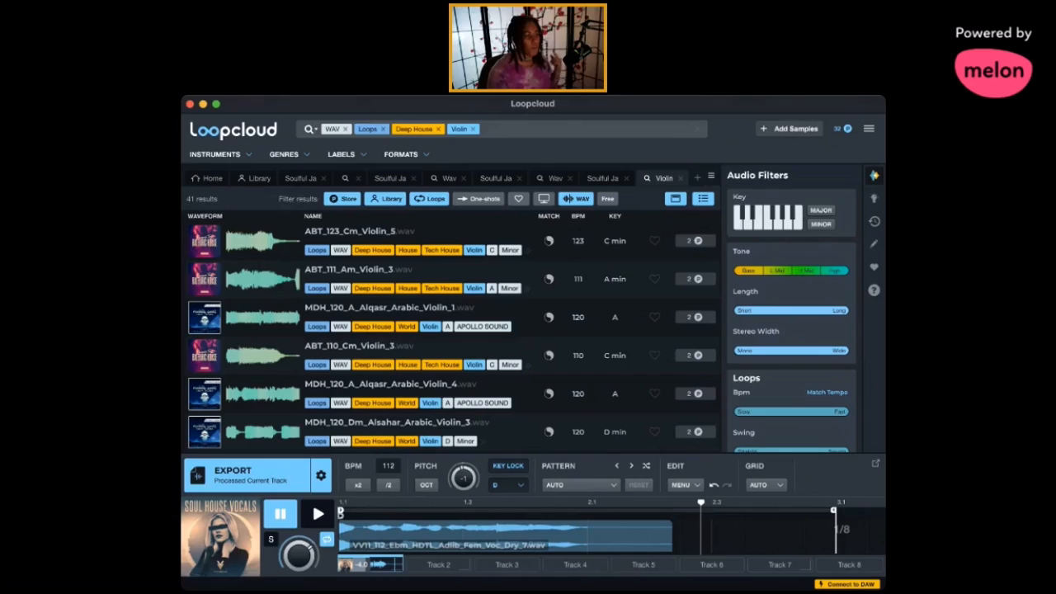
- Audition the violin loops in the results and buy US_RD2_124_Musicloop_Faqito_Violin_G#
click(205, 101)
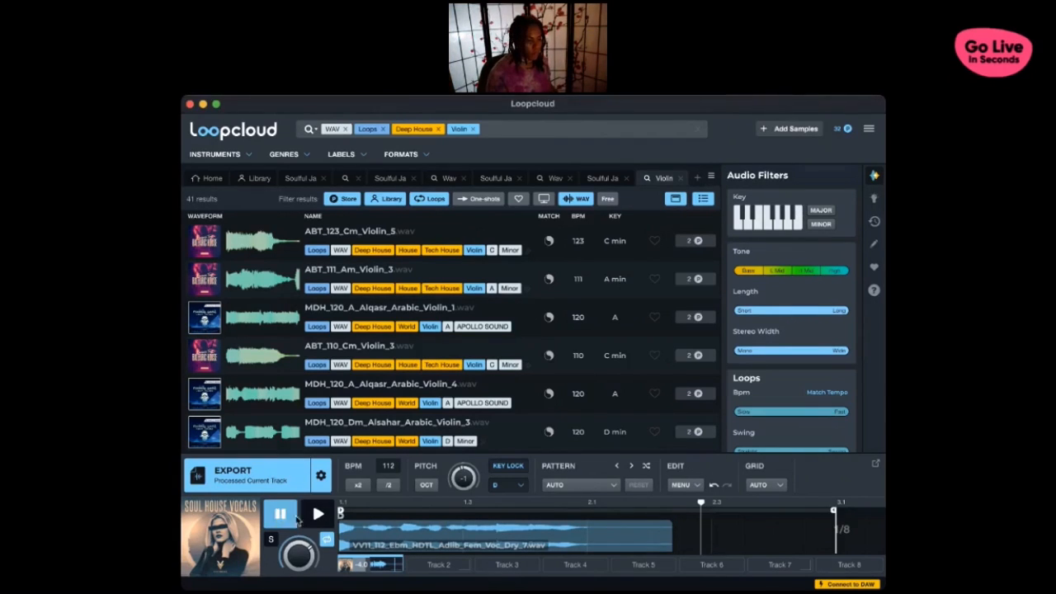
click(255, 257)
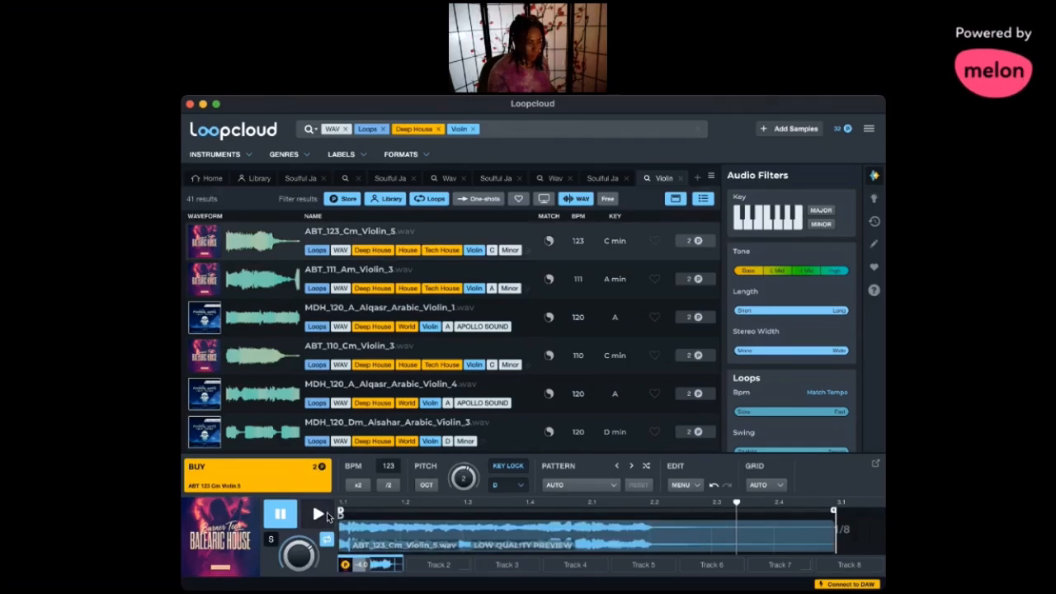
click(324, 513)
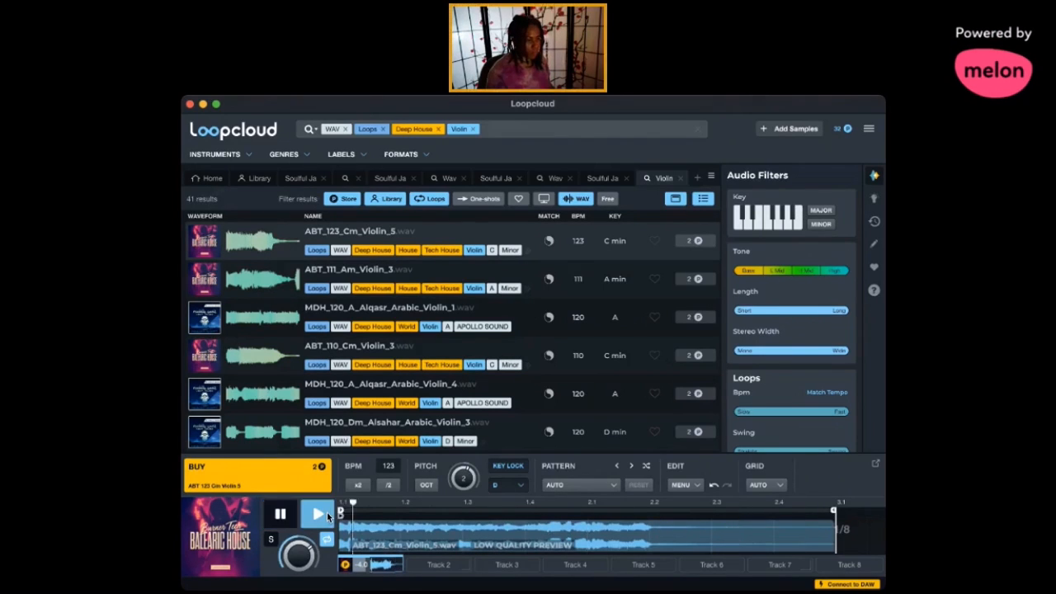
click(211, 287)
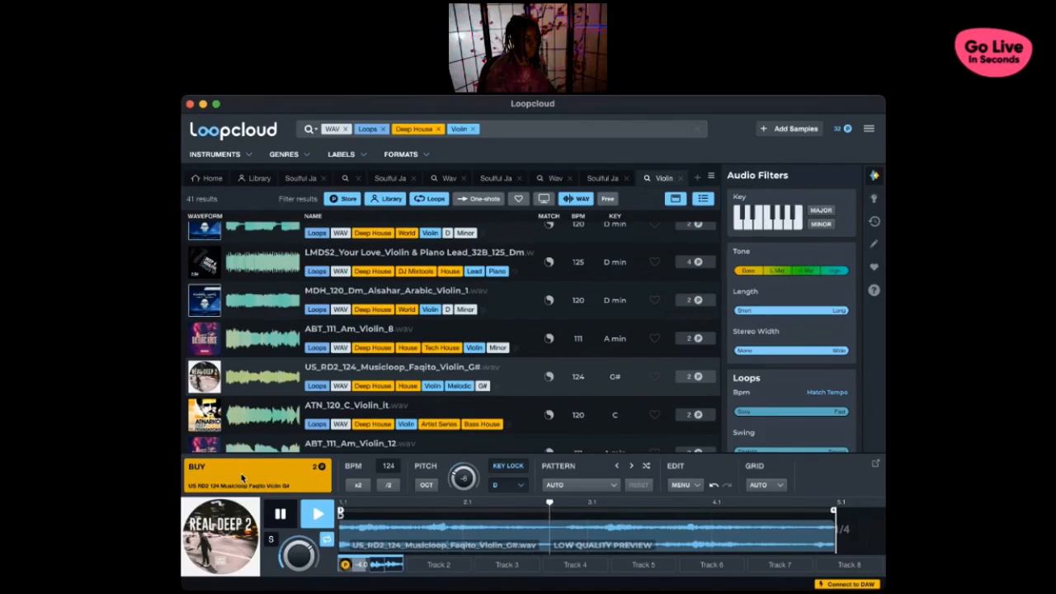
click(274, 489)
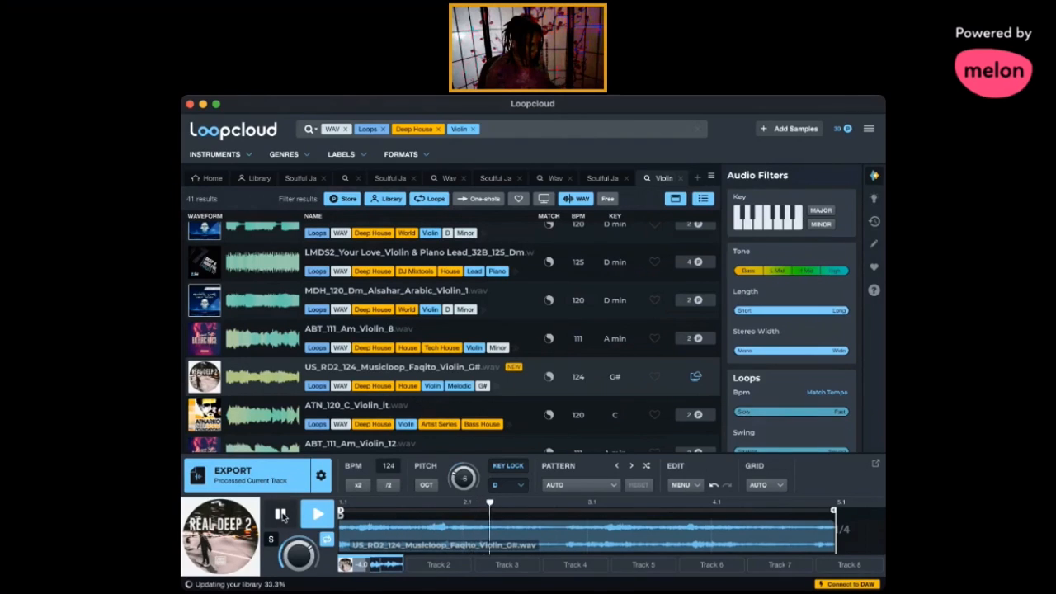
- Switch to Ableton Live with the purchased Faqito violin loop and place it right after the Smooth Talker clip, from bar 87 to bar 105
click(223, 419)
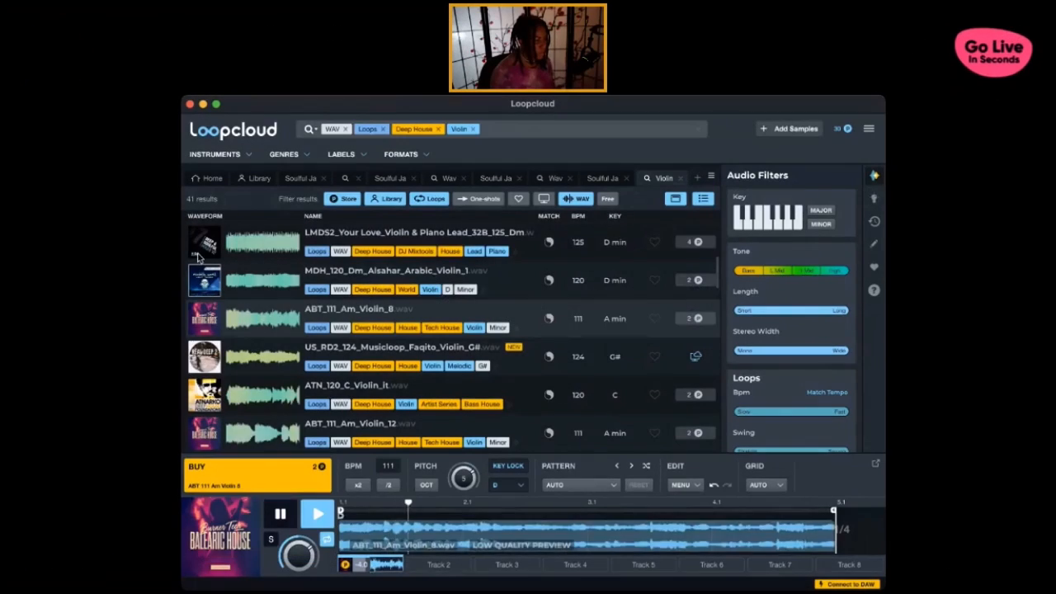
click(229, 244)
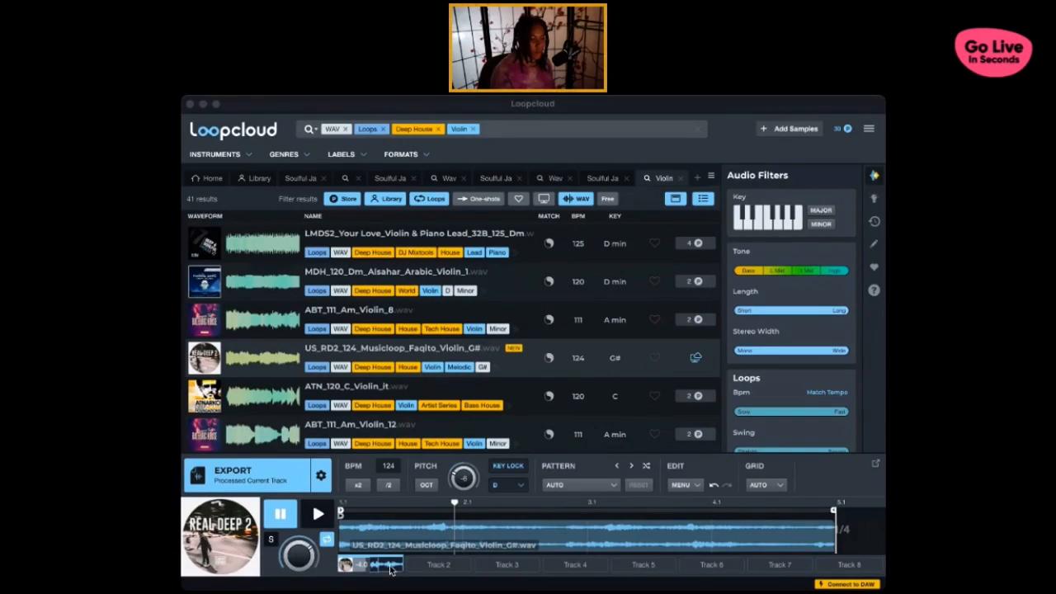
click(390, 569)
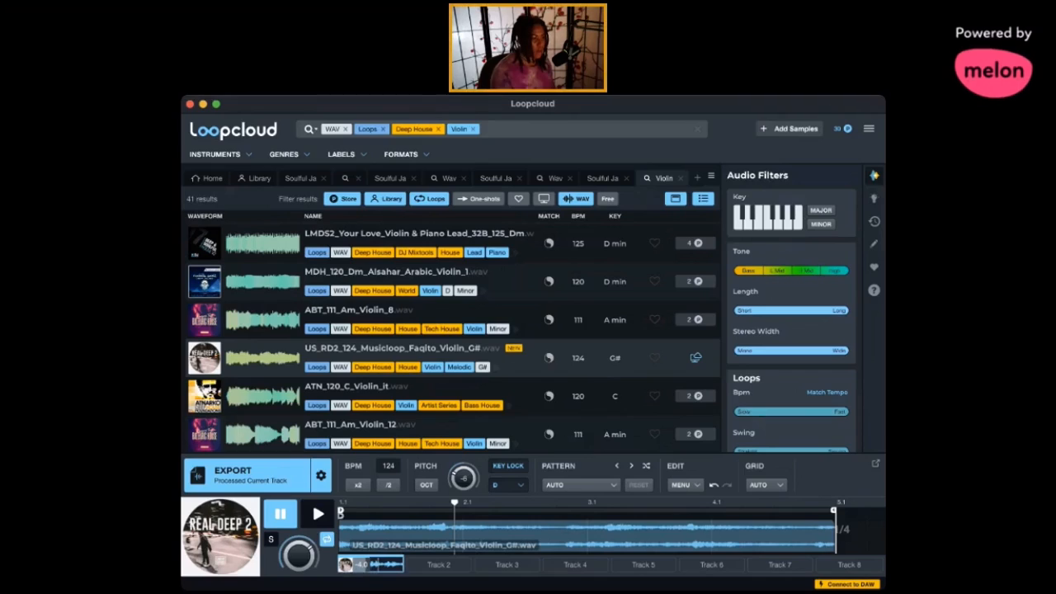
key(super+Tab)
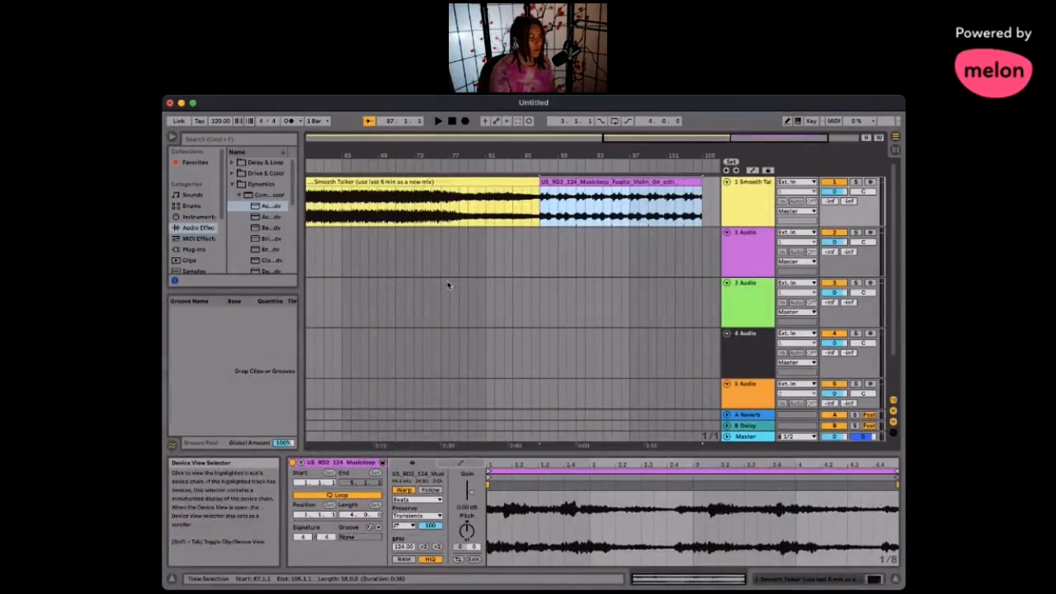
- Crossfade Smooth Talker into the violin loop from about bar 83 and set the violin clip's gain to -3.72 dB while playing the transition
drag(543, 188, 513, 190)
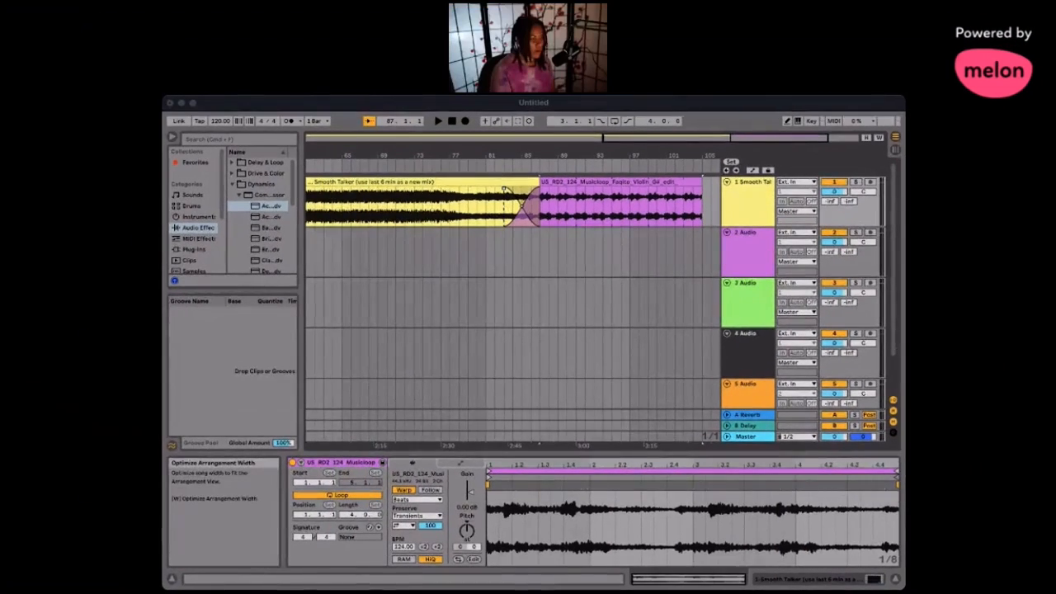
click(463, 103)
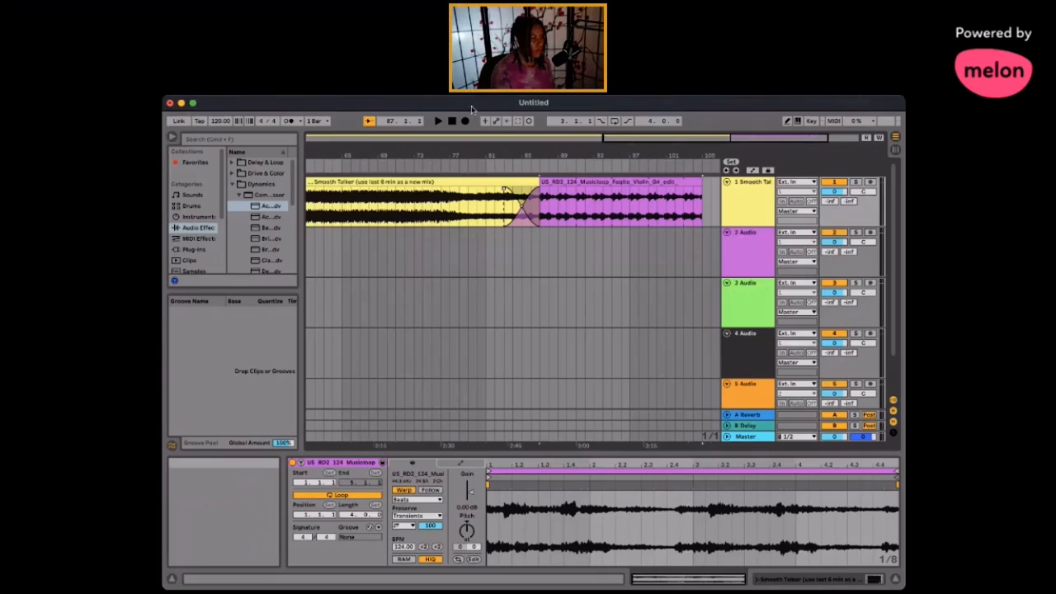
click(493, 164)
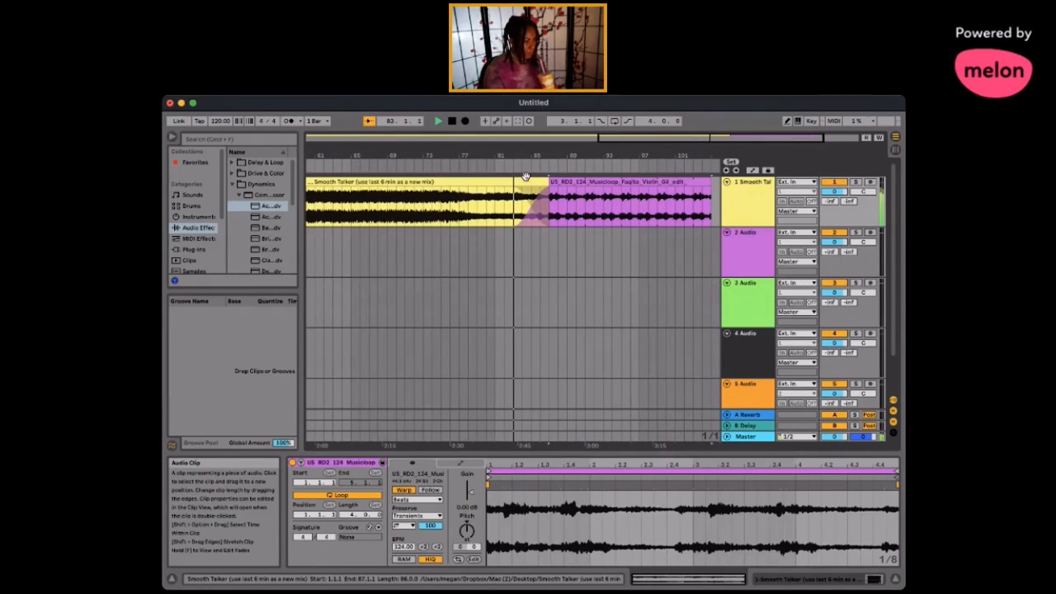
drag(470, 493, 471, 496)
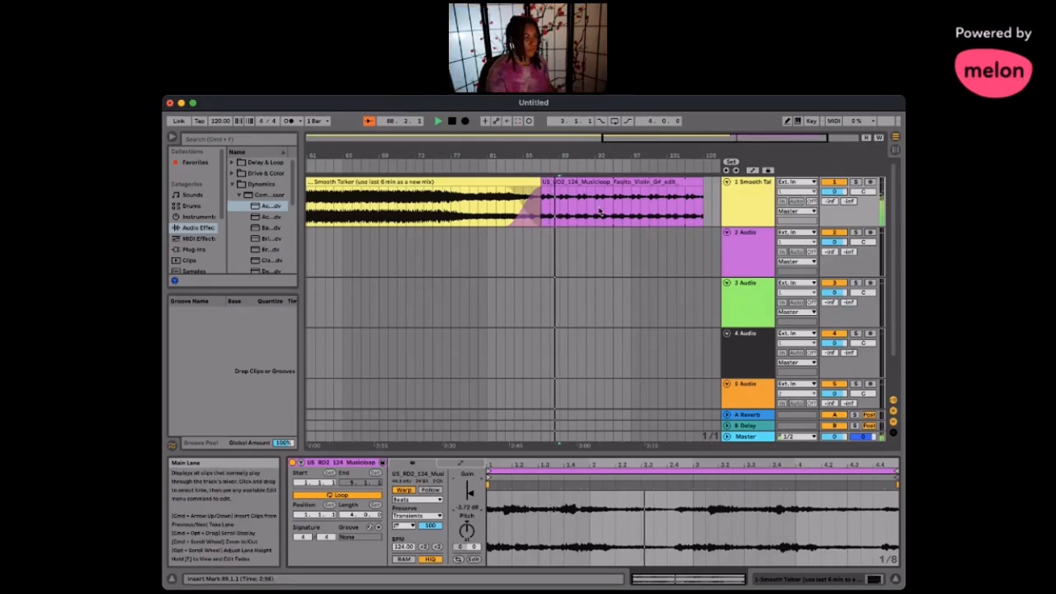
key(space)
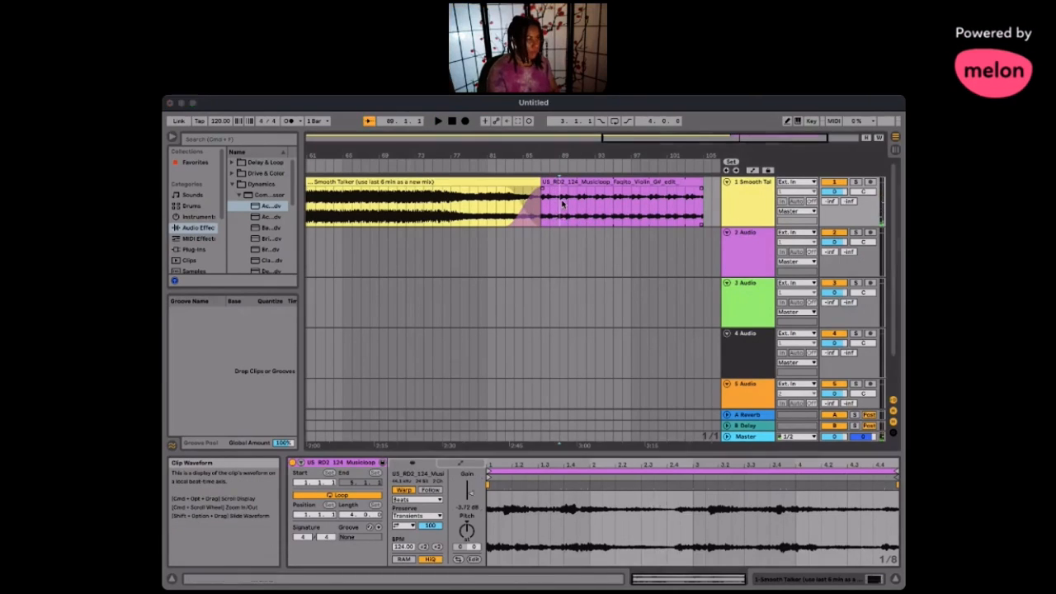
- Split the violin loop at bar 89 and set the gain of the section after the split to -2.84 dB
click(577, 205)
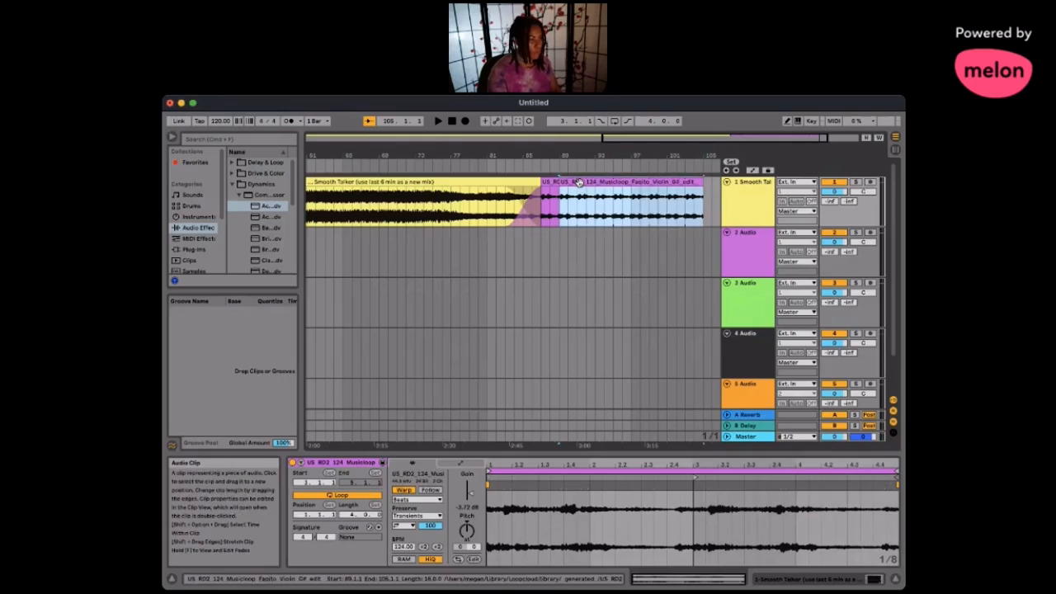
drag(471, 493, 471, 489)
click(564, 193)
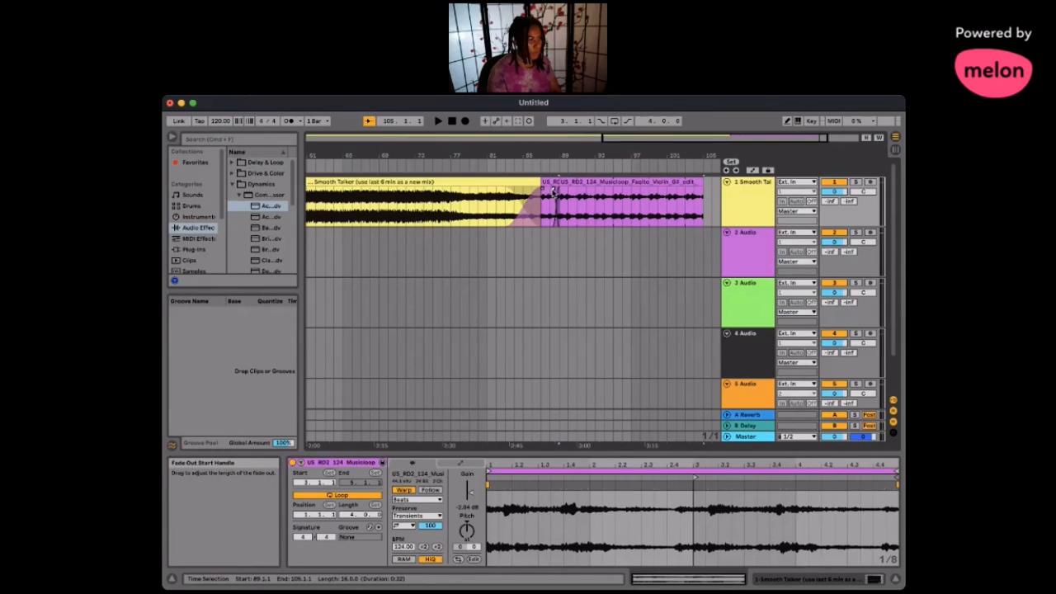
- Split the violin loop at bar 92 and reset the gain of the section after it to 0.00 dB
key(space)
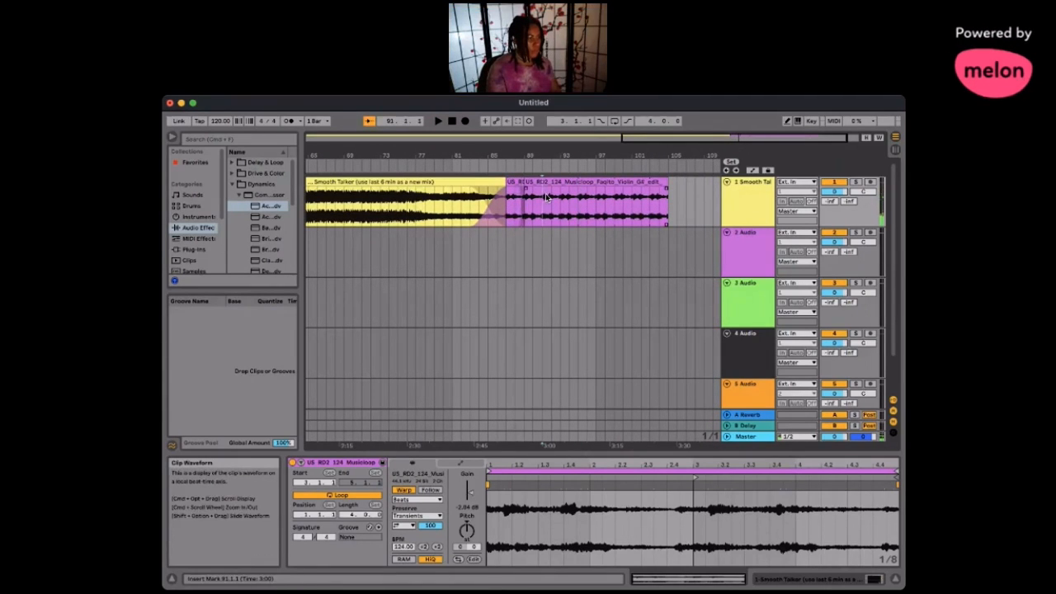
key(super+e)
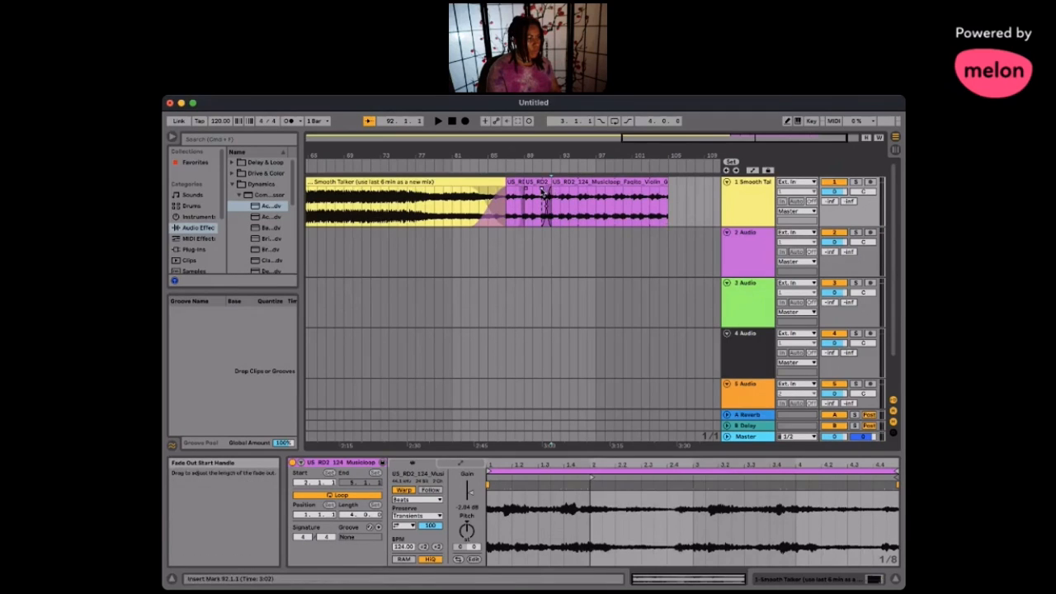
key(space)
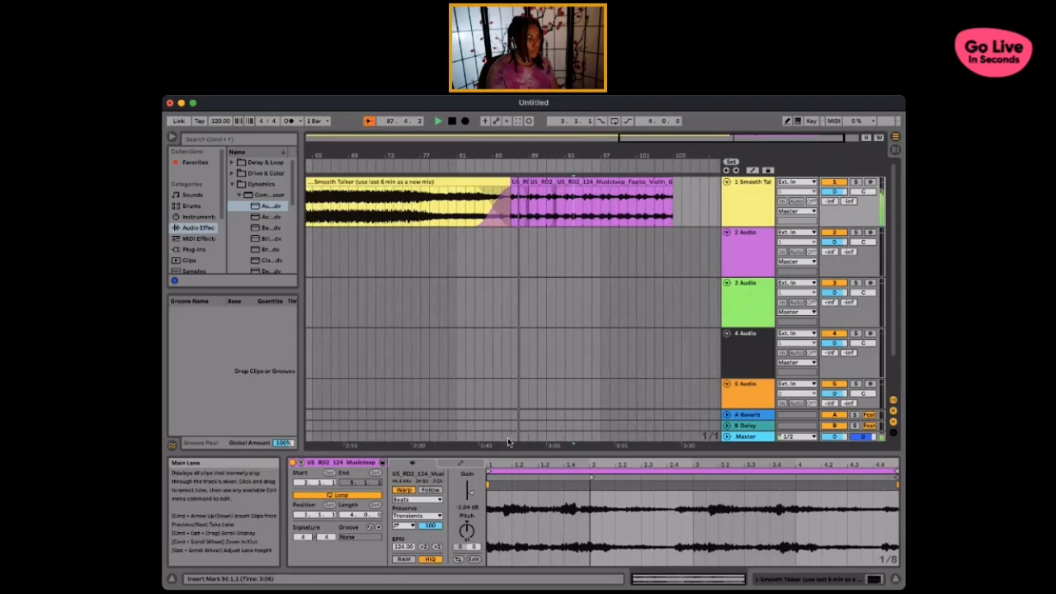
double_click(471, 493)
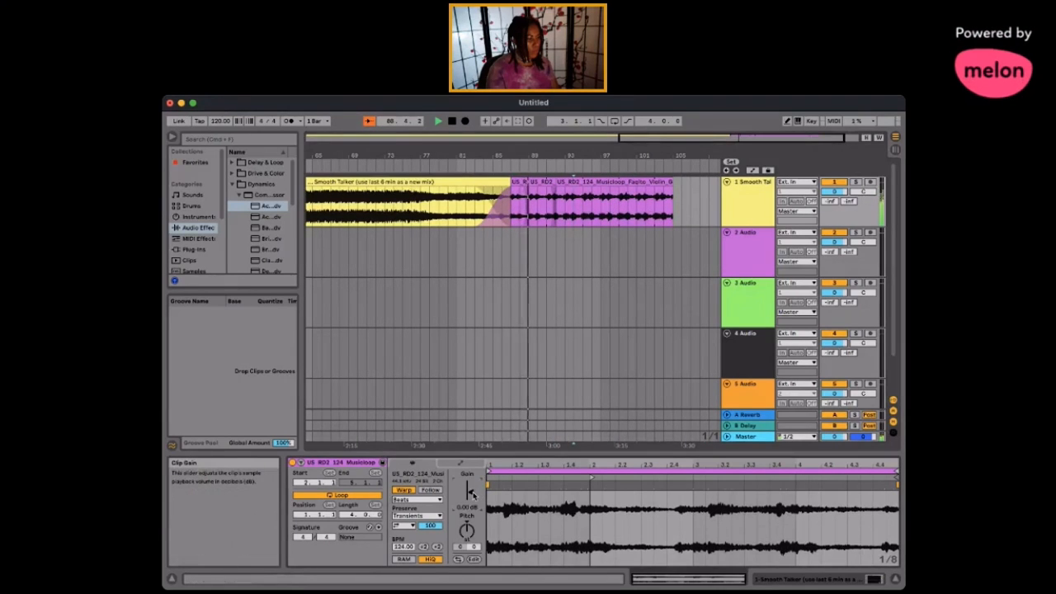
- Split the violin loop at bar 95 and set the gain of the final section to 0.81 dB
click(547, 214)
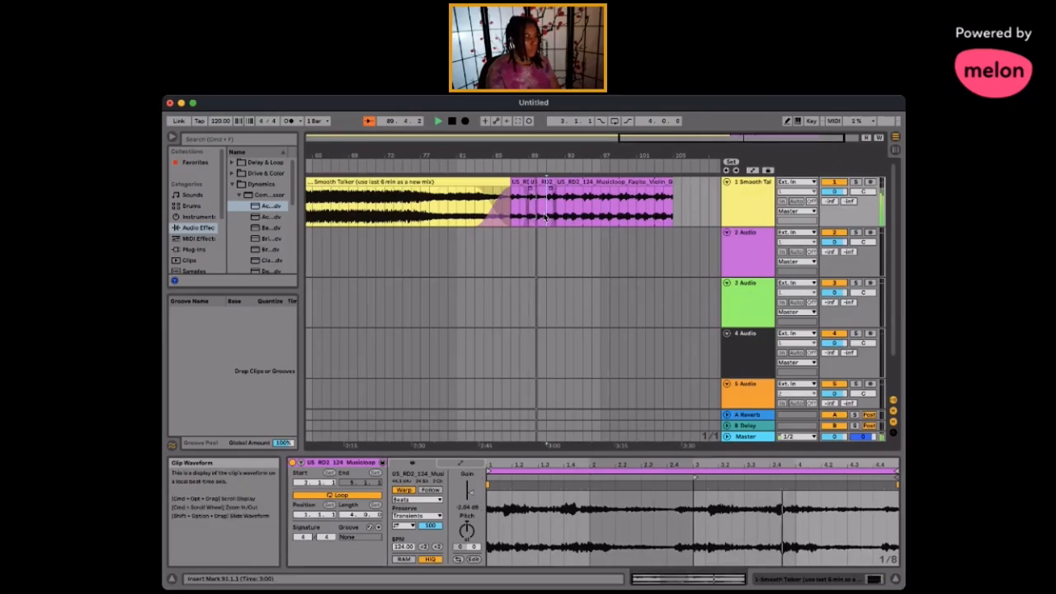
click(592, 216)
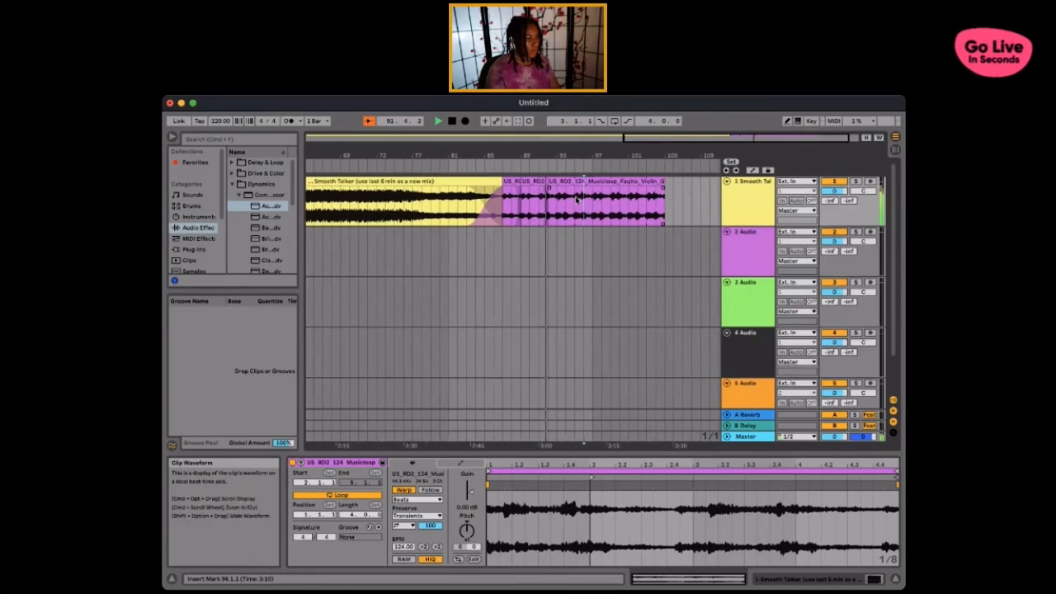
click(577, 213)
key(super+e)
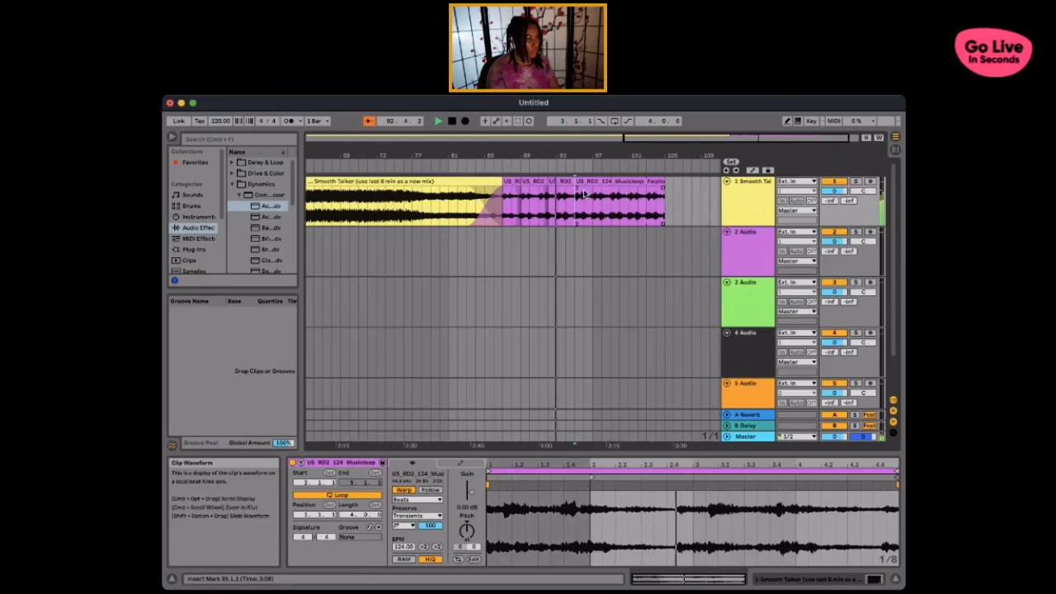
click(585, 195)
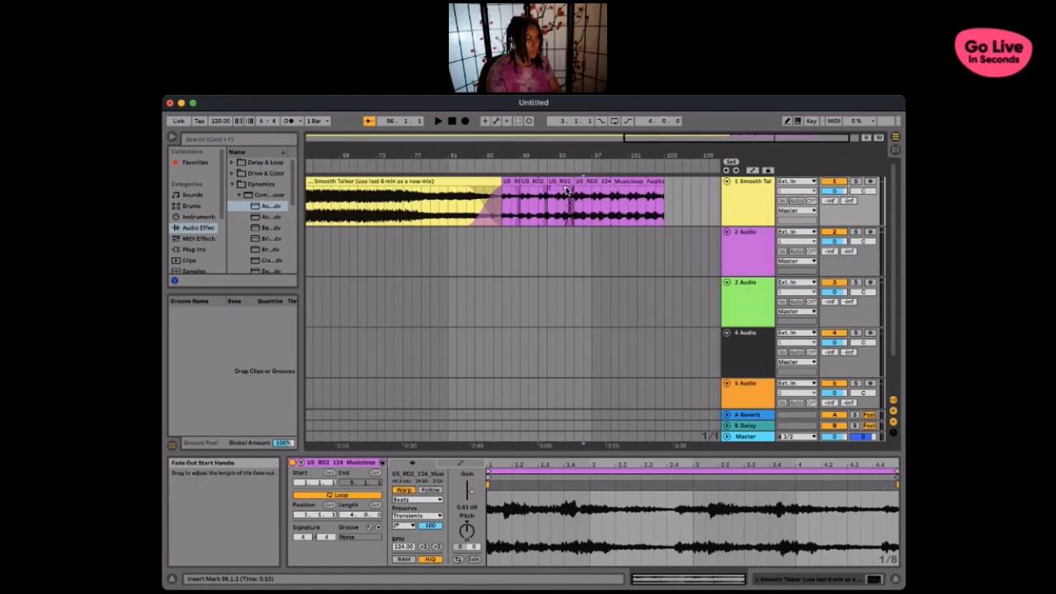
- Adjust the final violin section so it runs from bar 95 to bar 99, playing back the result
click(500, 164)
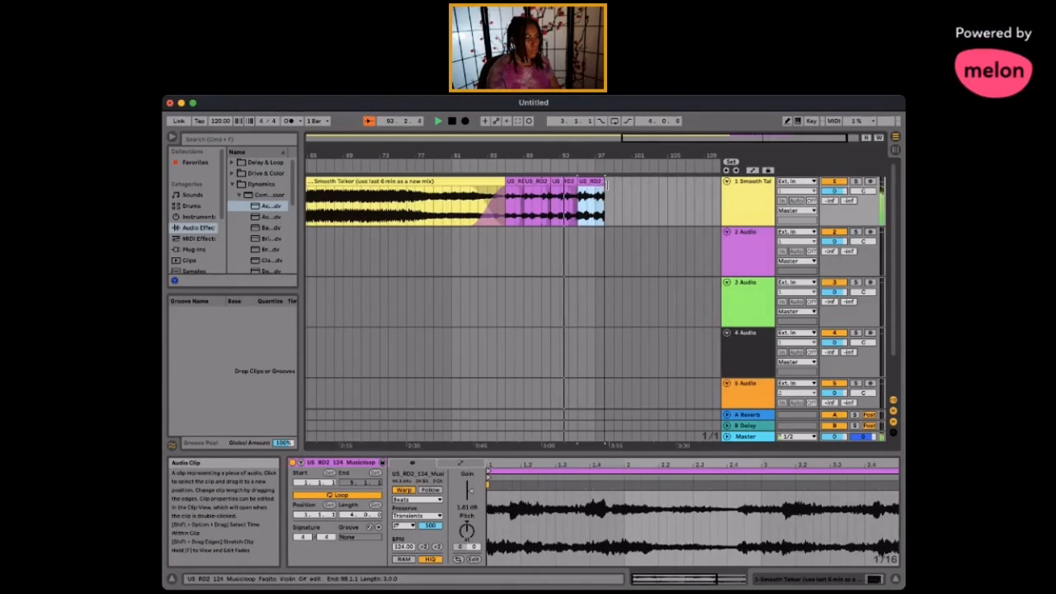
drag(607, 185, 614, 186)
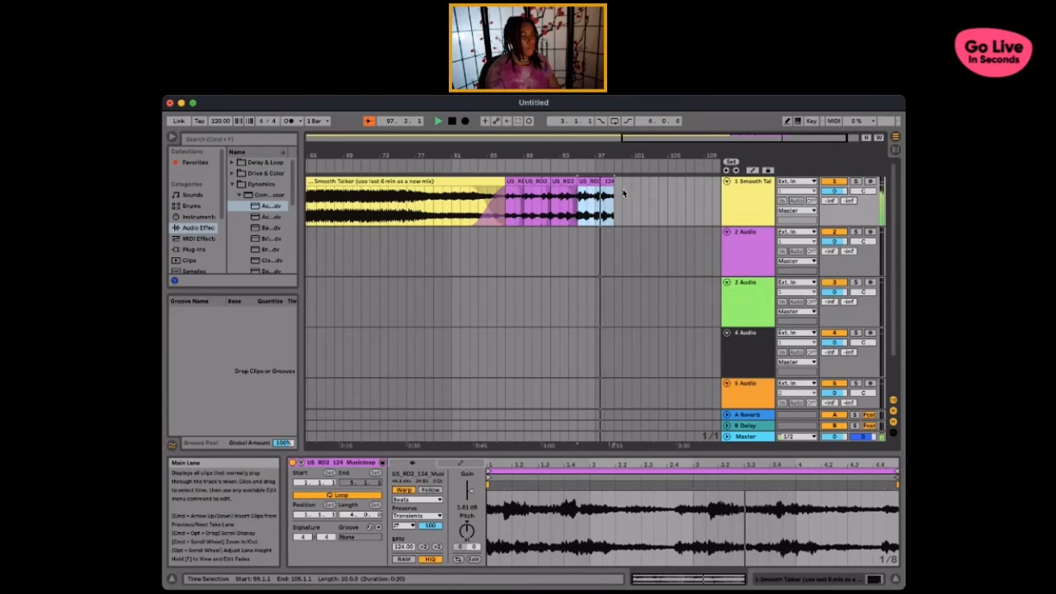
key(space)
scroll(620, 190, right, 1)
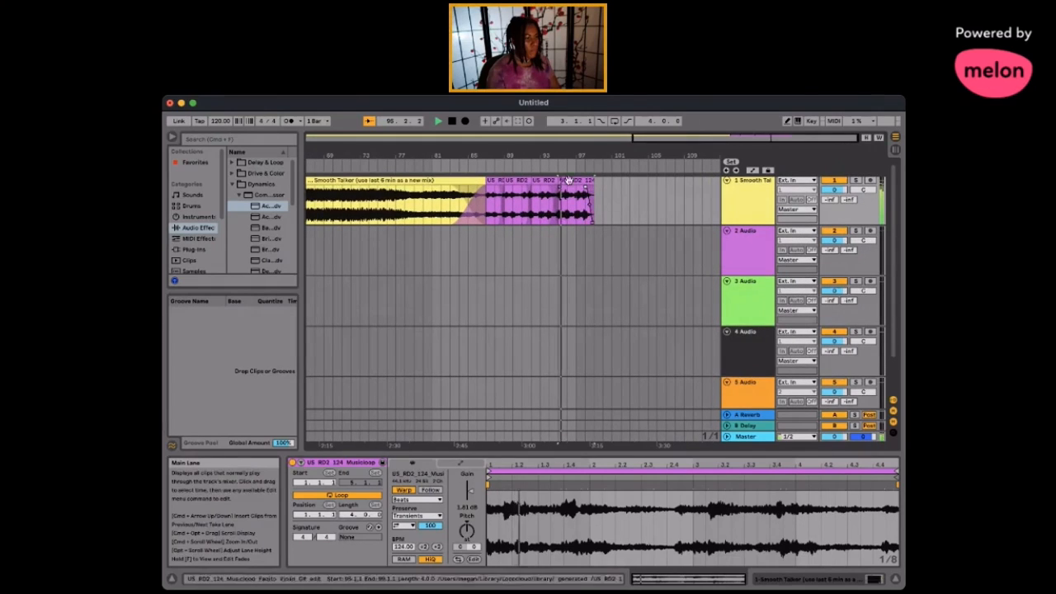
click(567, 166)
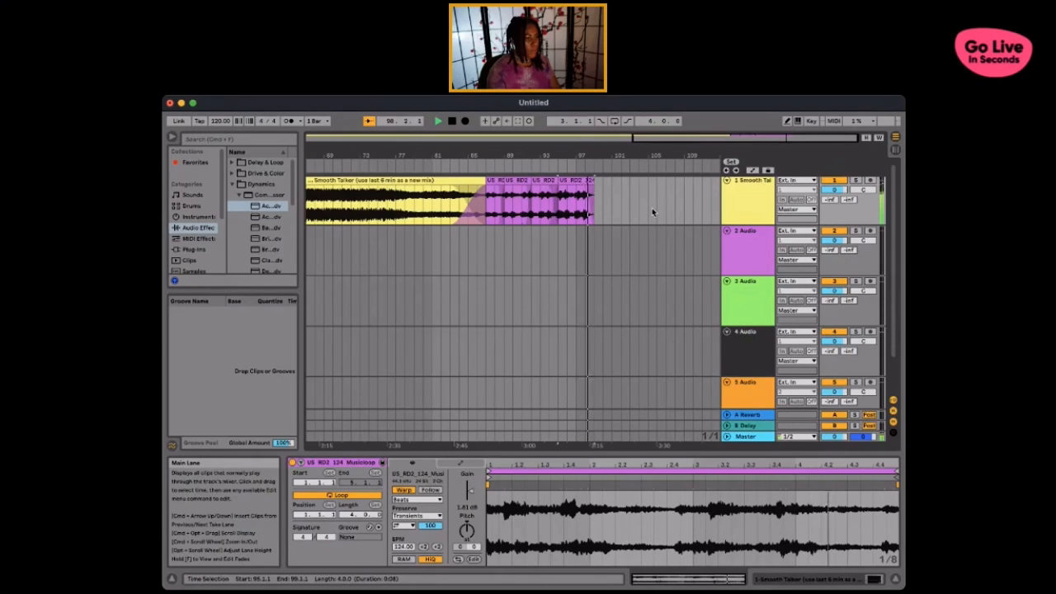
key(space)
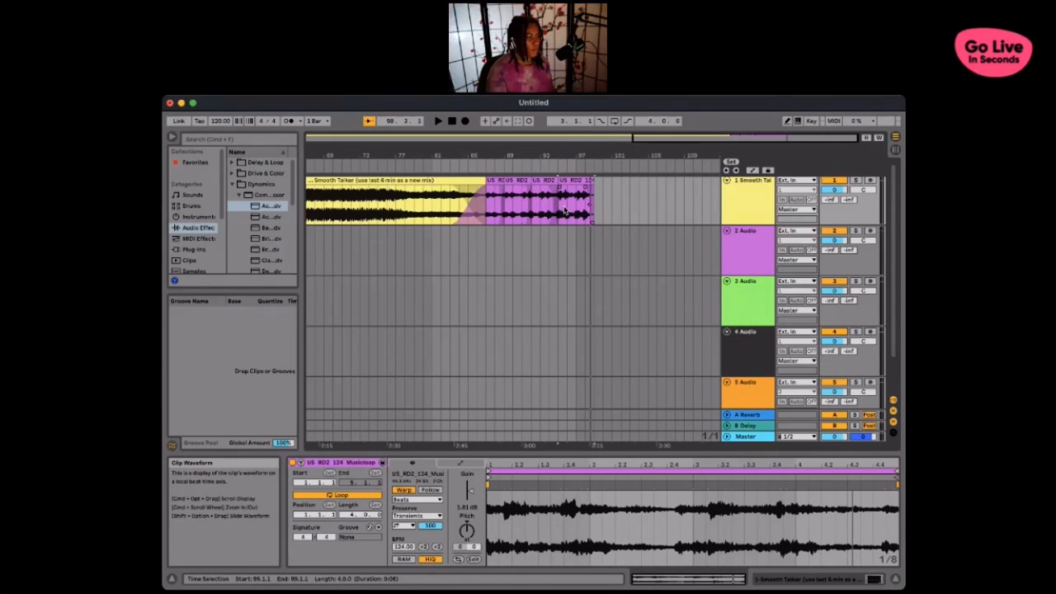
- Compare the gain settings of the consecutive violin sections between bars 87 and 99
click(503, 212)
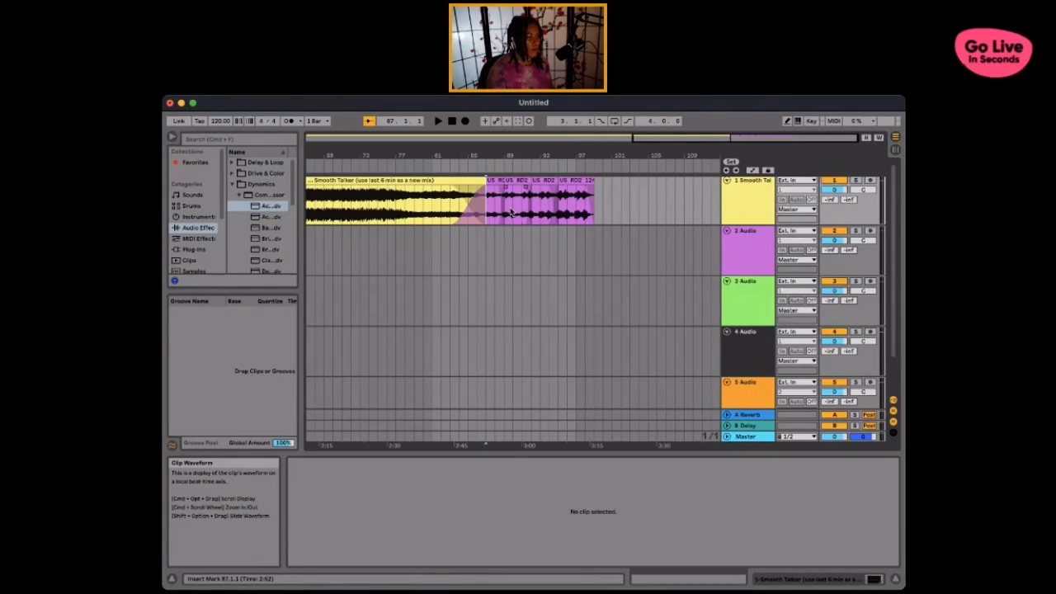
click(514, 215)
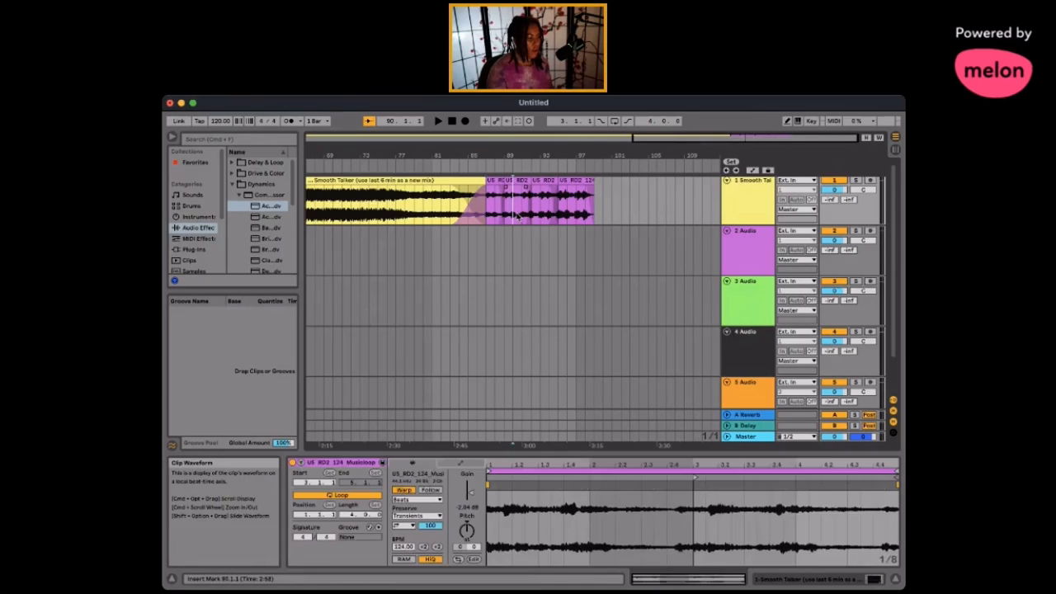
click(495, 216)
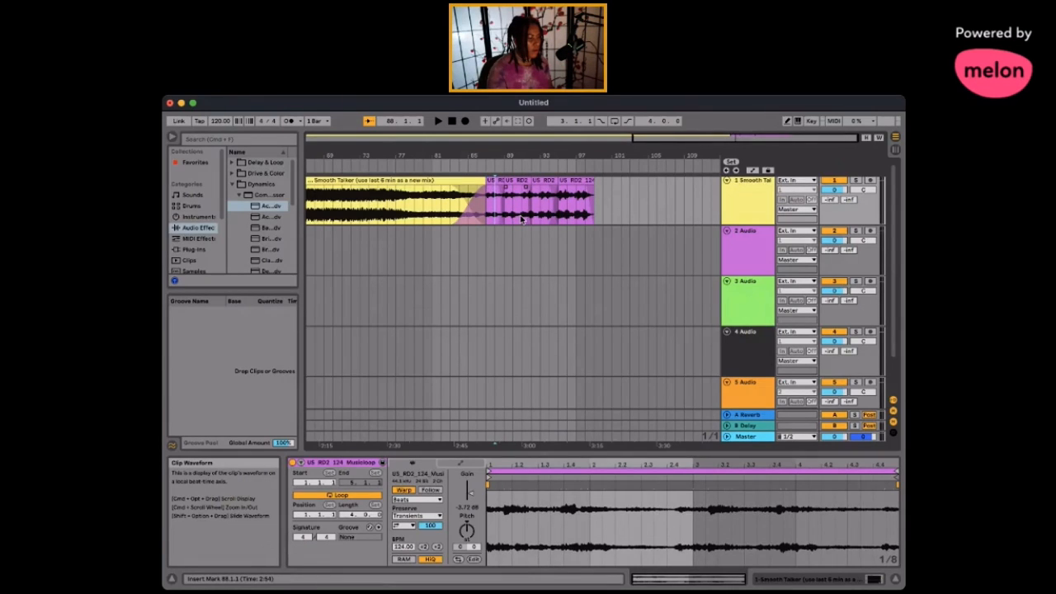
click(521, 218)
click(544, 217)
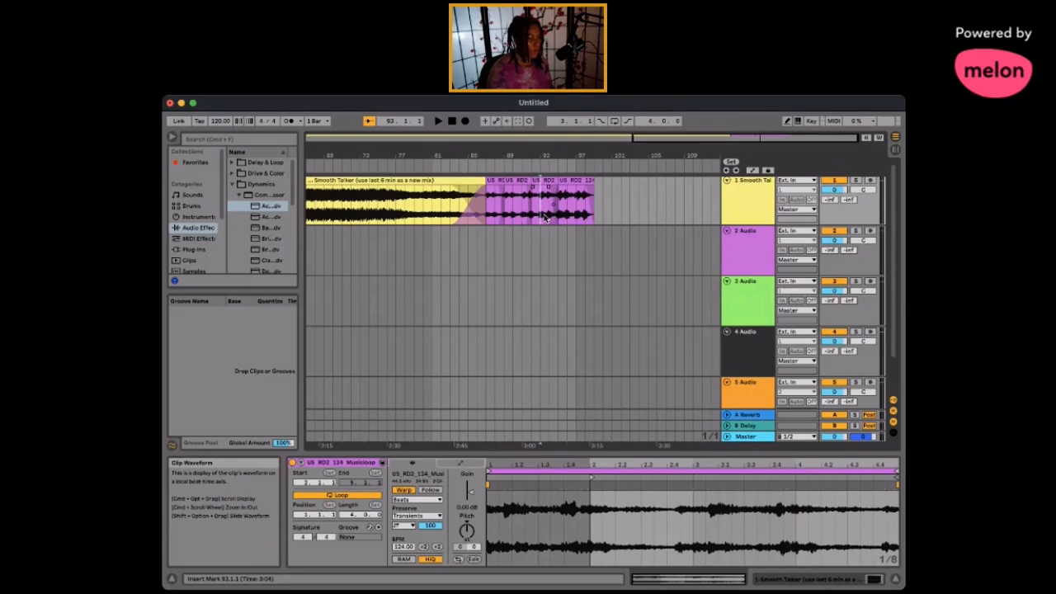
click(568, 216)
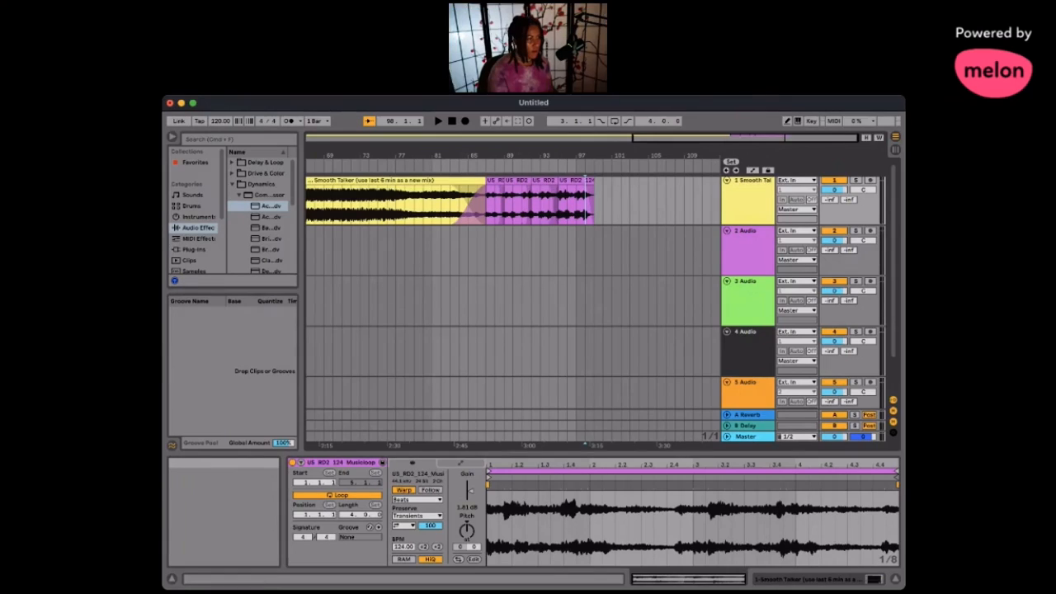
- Try turning off Warp for all violin sections and shifting the last two sections earlier to close the gaps
drag(620, 208, 485, 212)
click(422, 493)
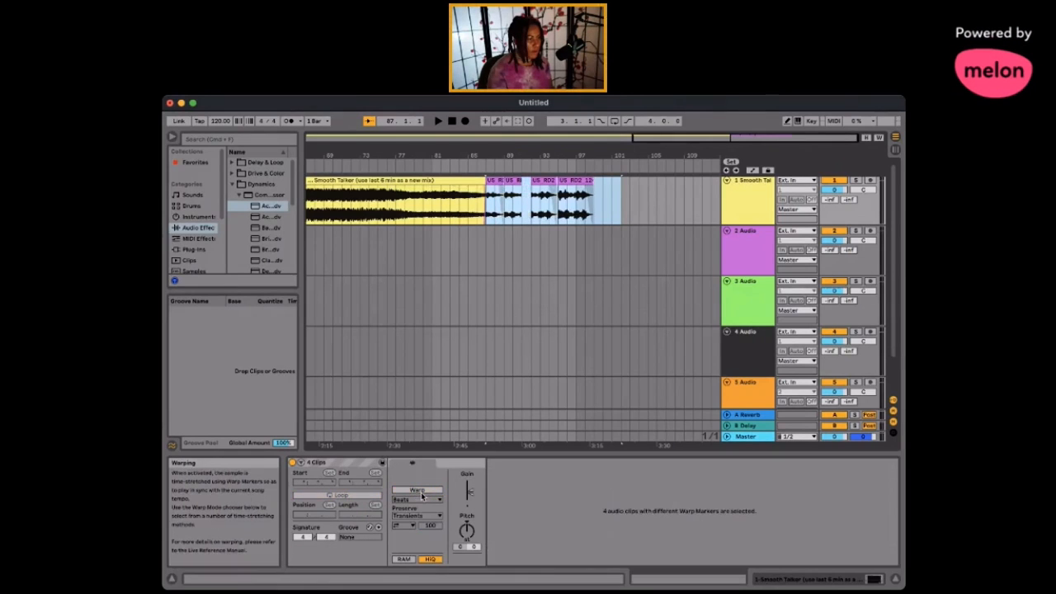
click(628, 192)
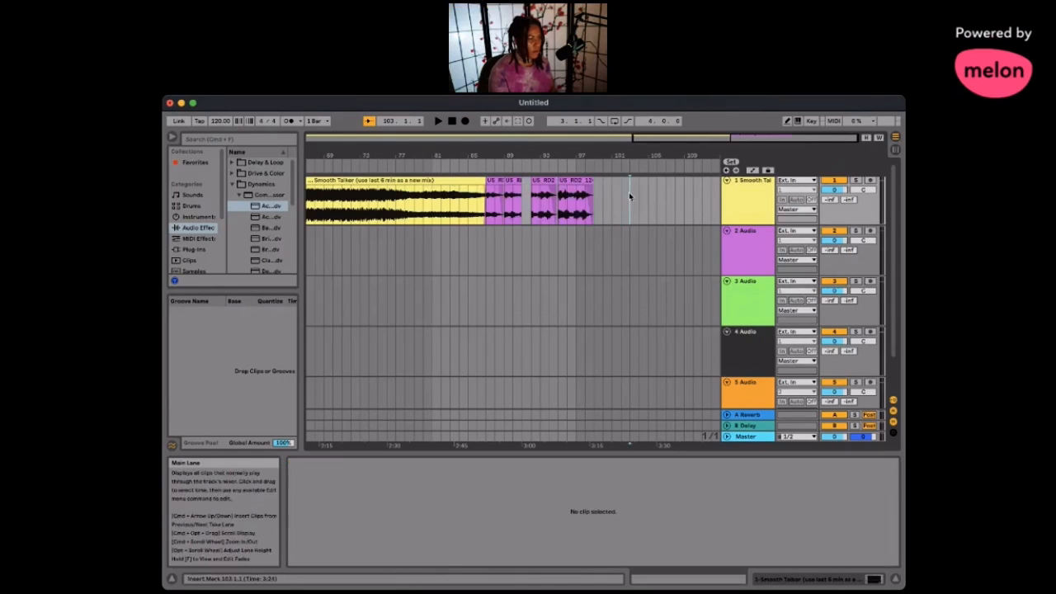
click(534, 181)
drag(567, 182, 559, 182)
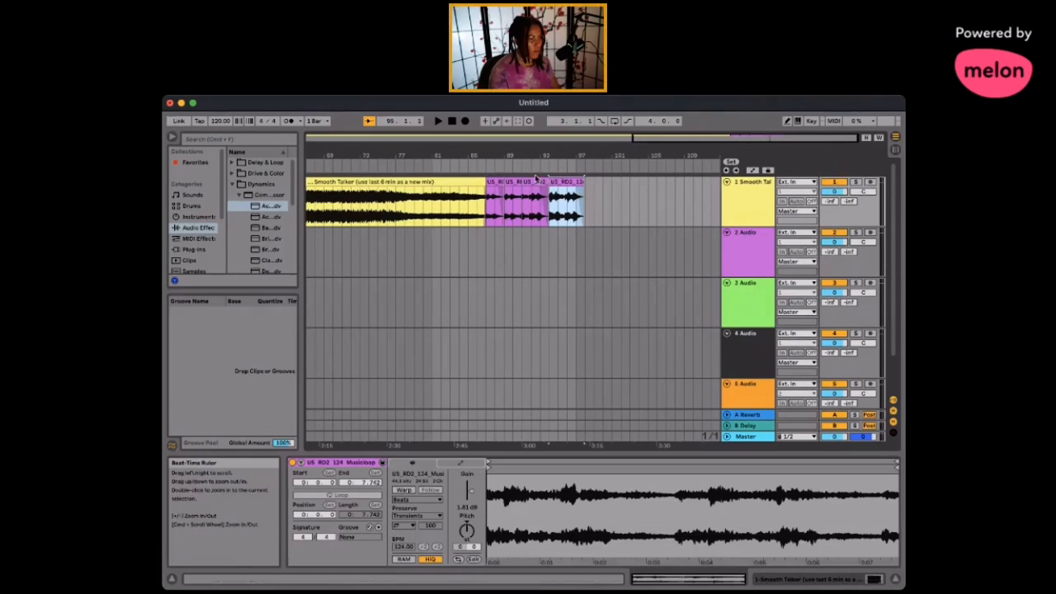
- Undo the section moves and the Warp change on the violin sections, and clear the clip selection
key(super+z)
key(super+z)
key(super+z)
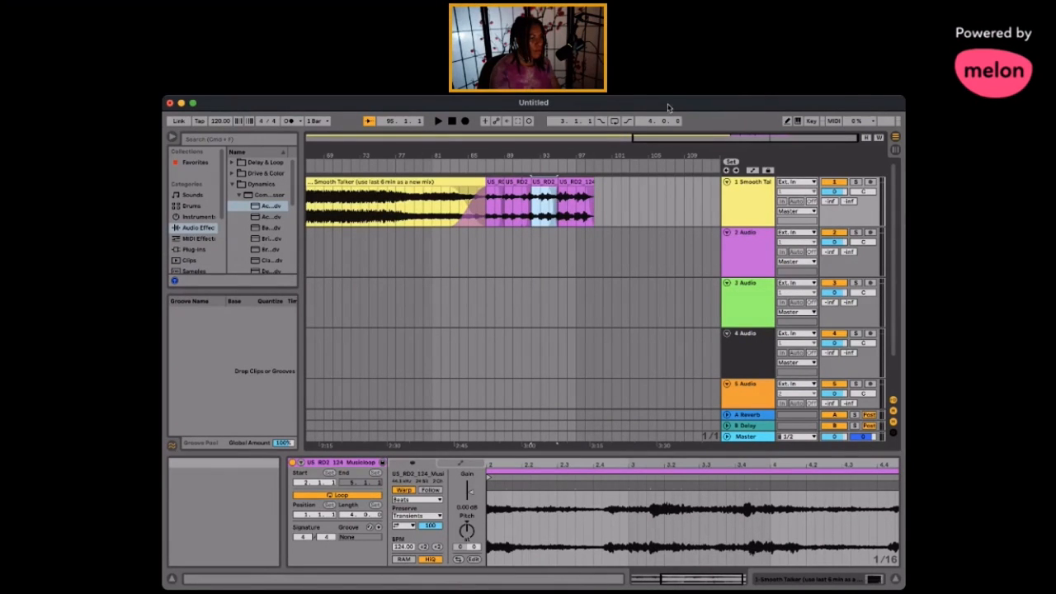
click(653, 180)
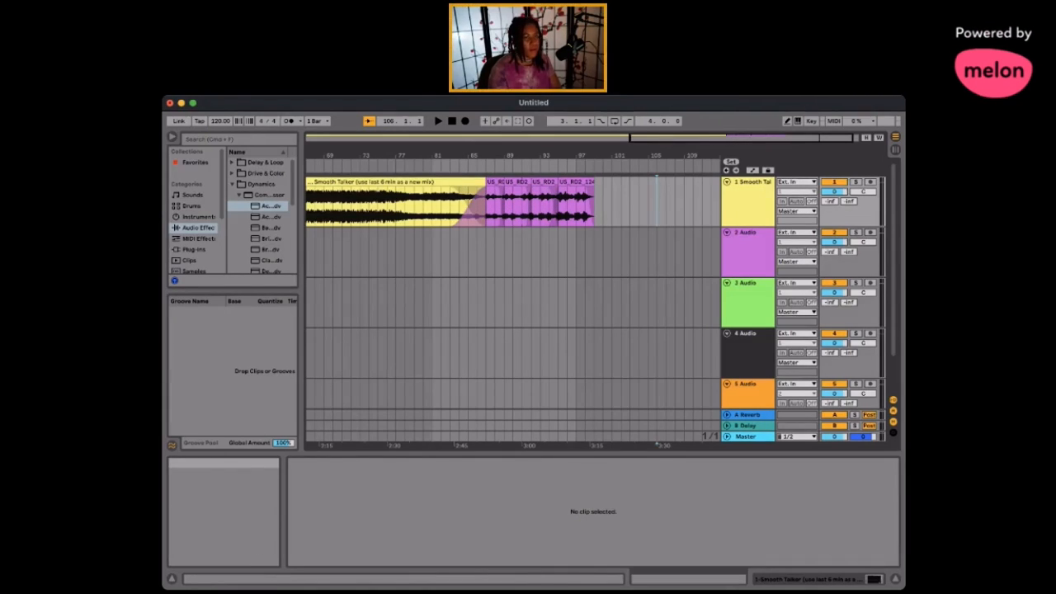
key(super+Tab)
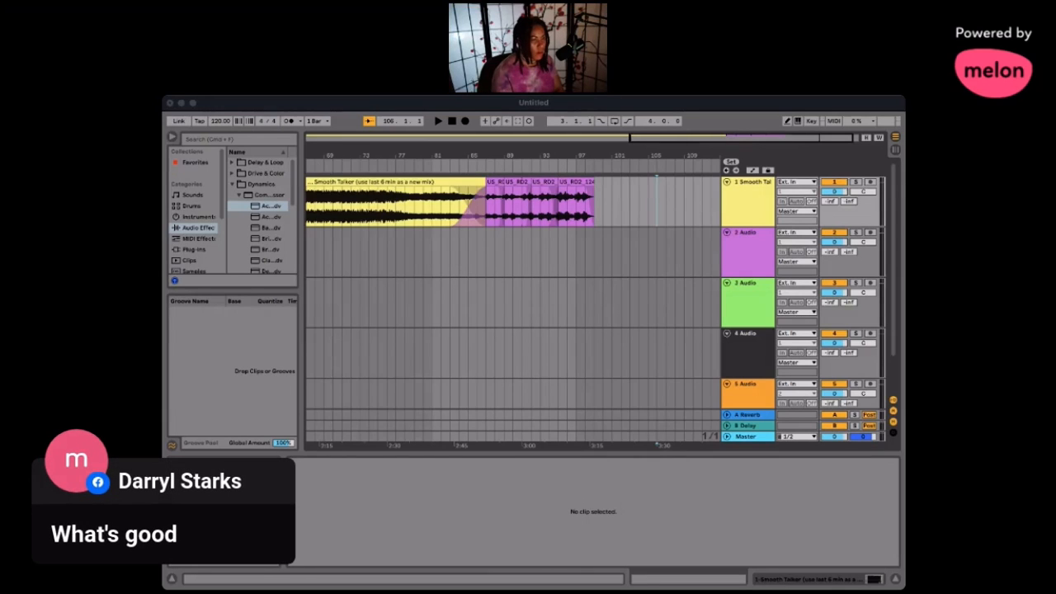
click(350, 99)
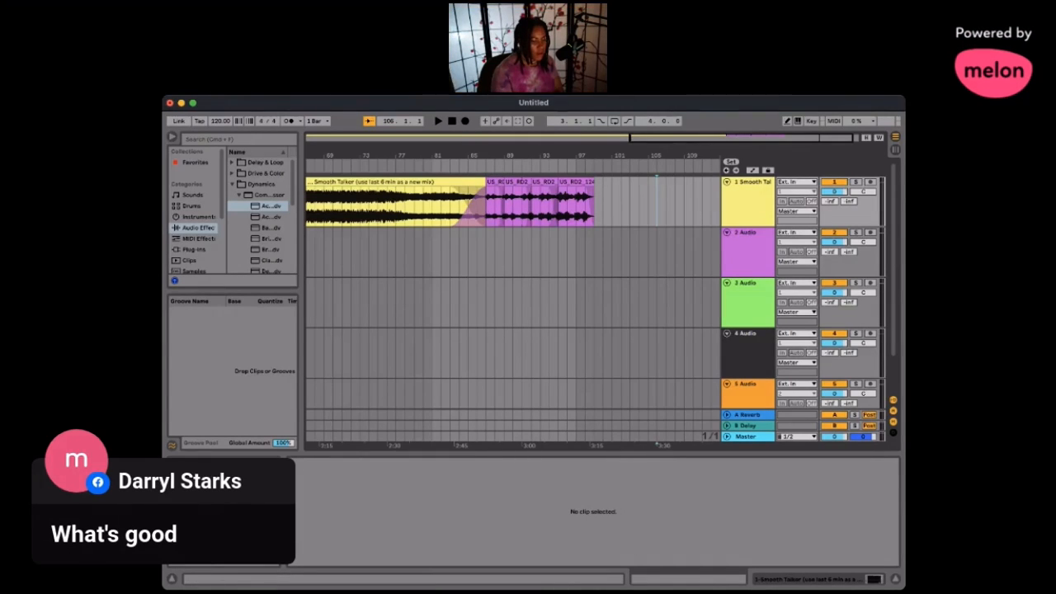
key(super+Tab)
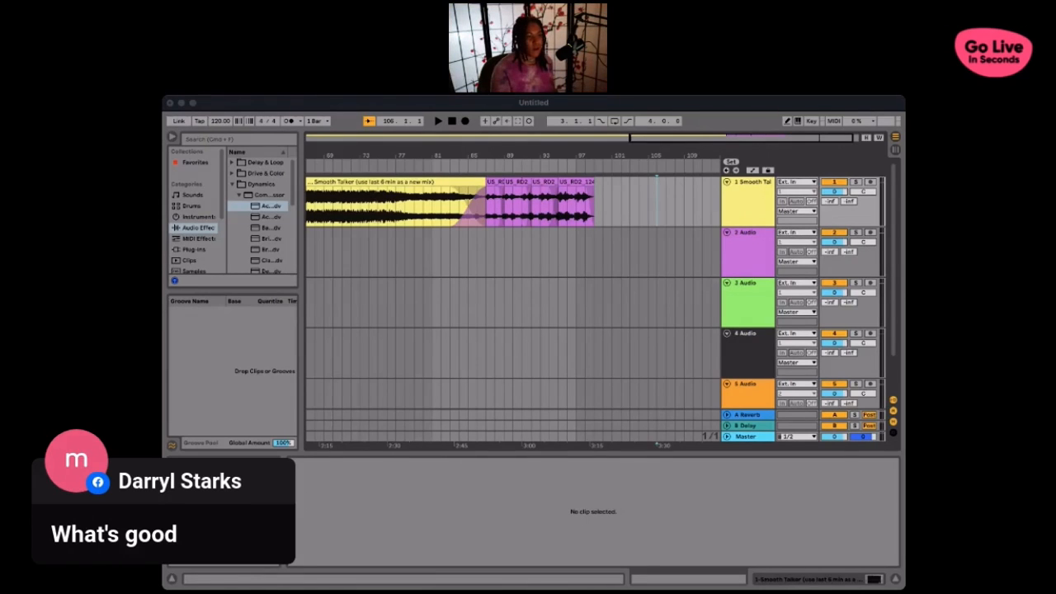
click(368, 164)
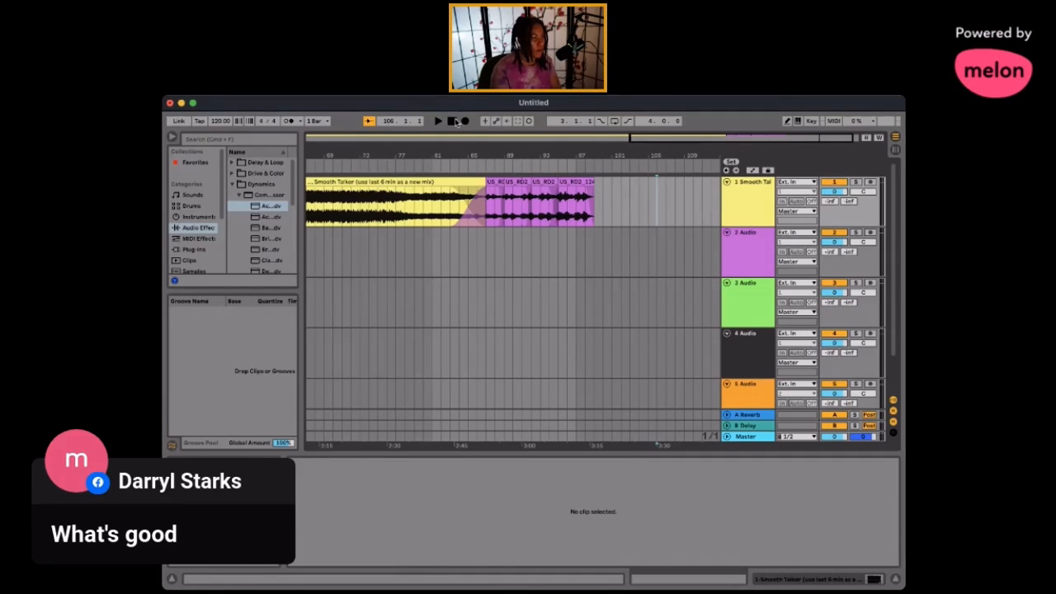
- Select the Smooth Talker clip and examine the arrangement leading into its crossfade with the violin sections
click(389, 178)
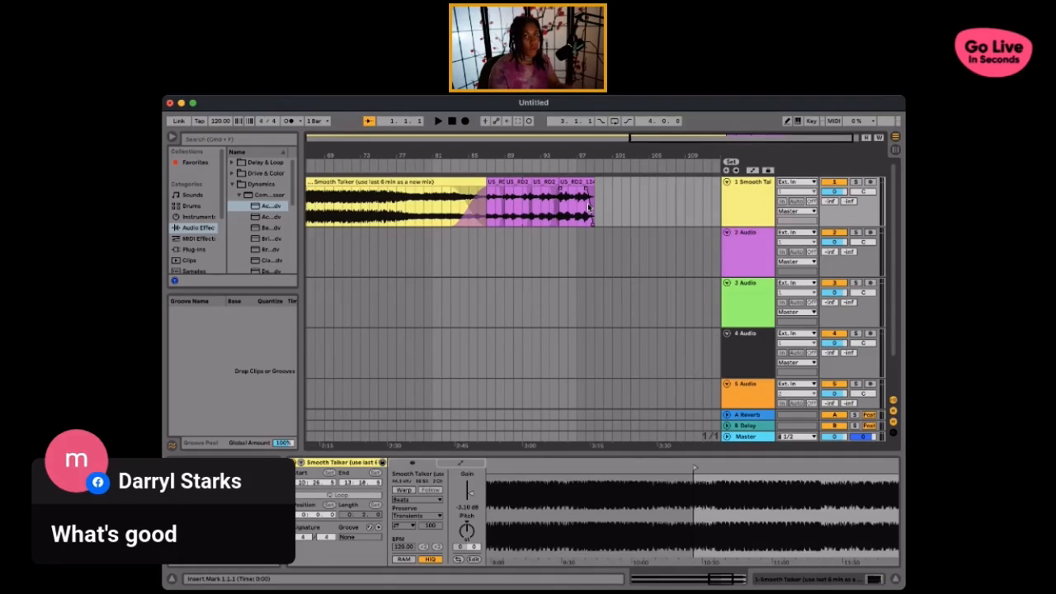
click(377, 181)
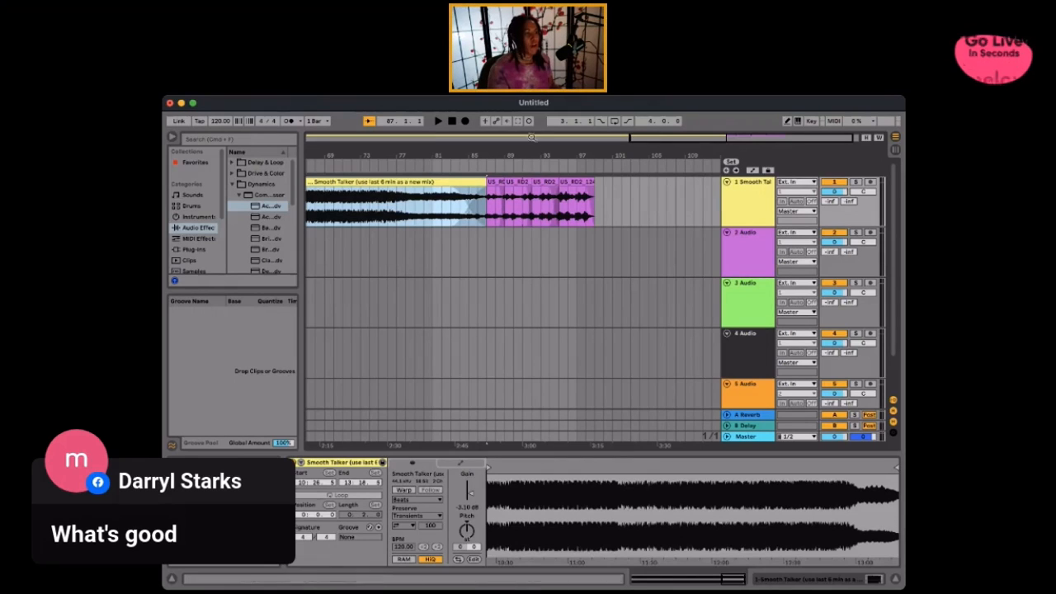
scroll(439, 231, left, 10)
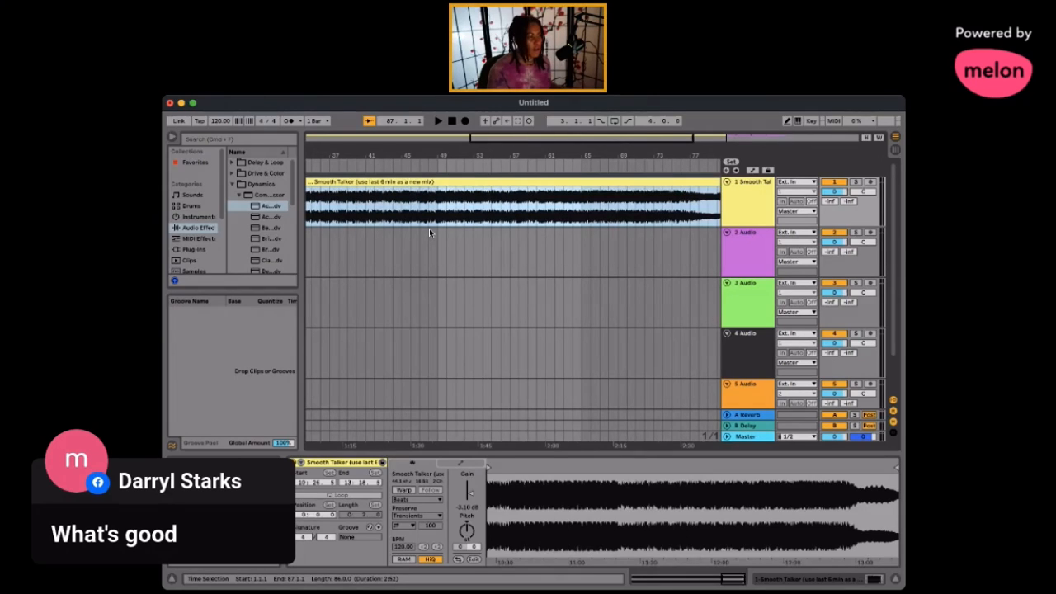
scroll(429, 229, right, 9)
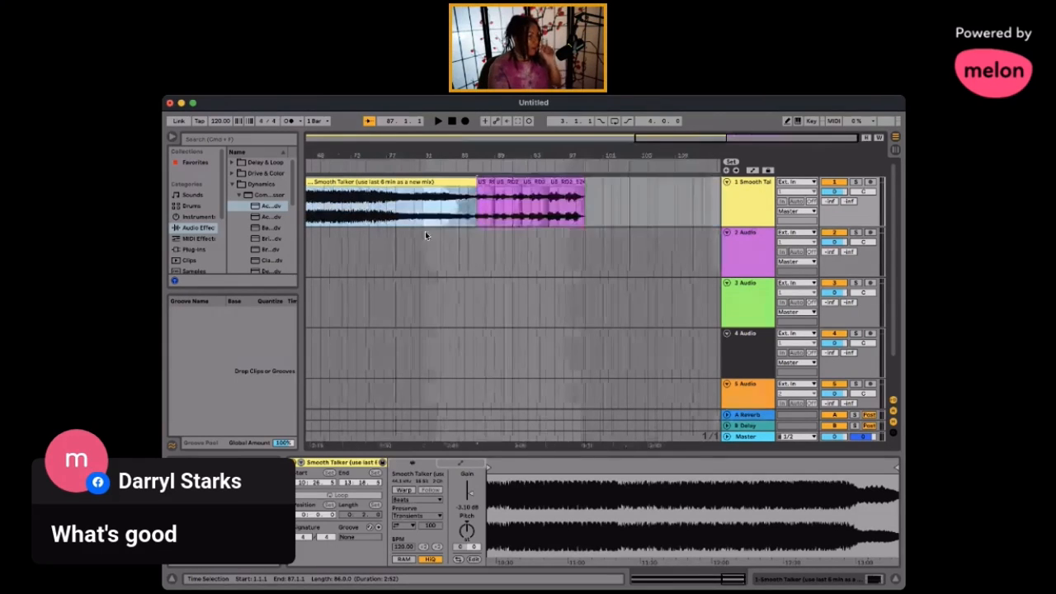
scroll(439, 228, left, 10)
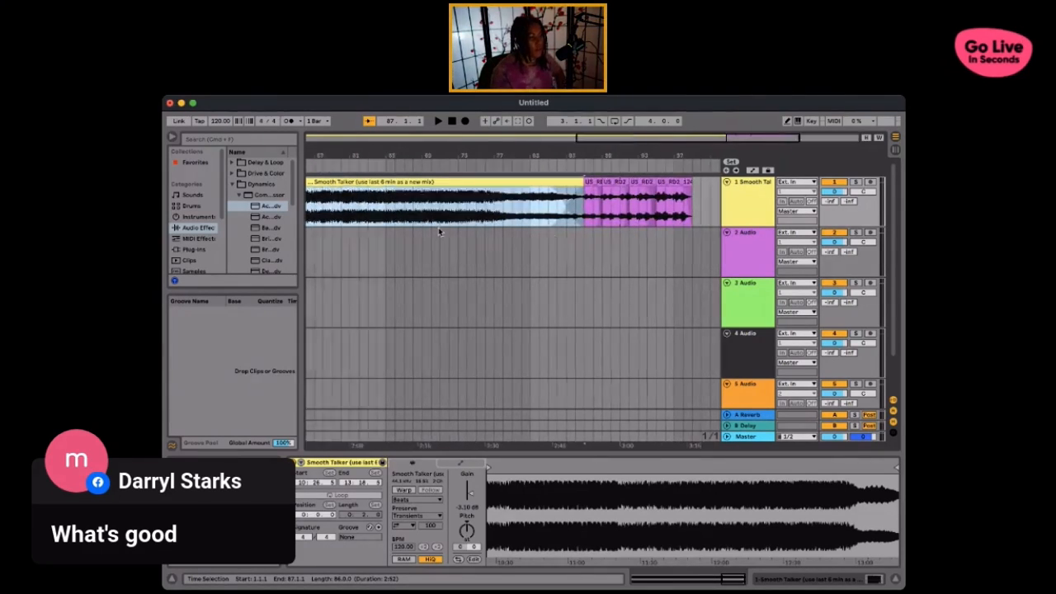
scroll(437, 228, right, 6)
scroll(358, 181, left, 3)
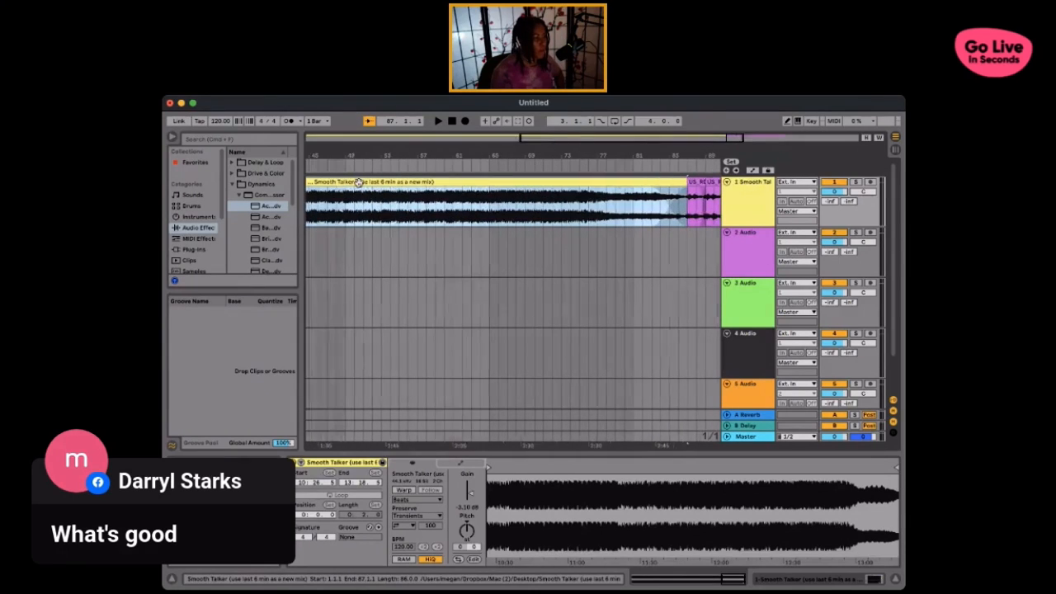
scroll(688, 192, right, 6)
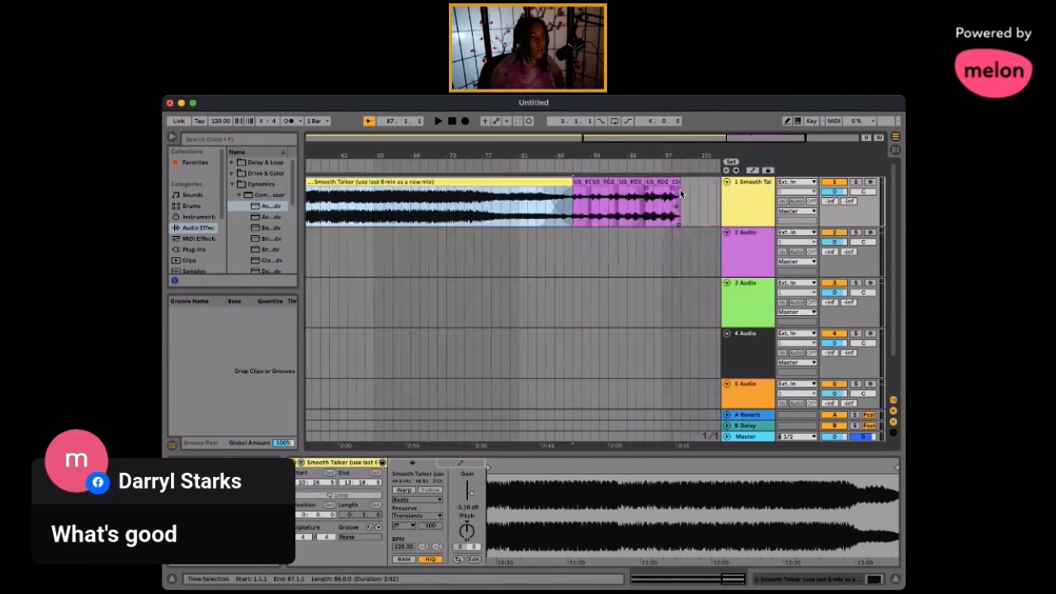
scroll(571, 218, left, 5)
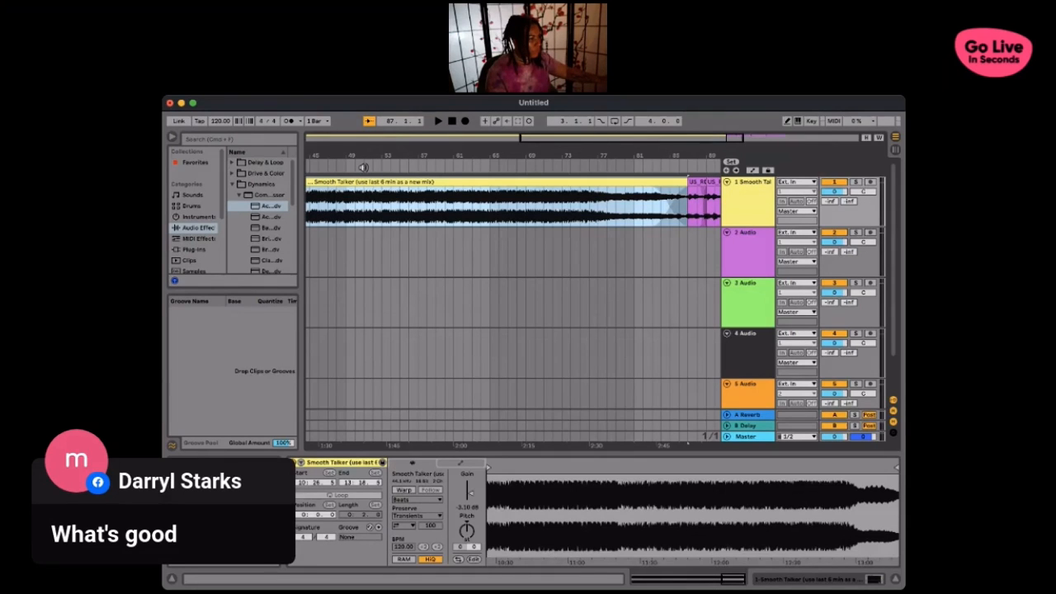
- Play the mix from about bar 50 through the violin transition and stop near the end of the final section
click(363, 166)
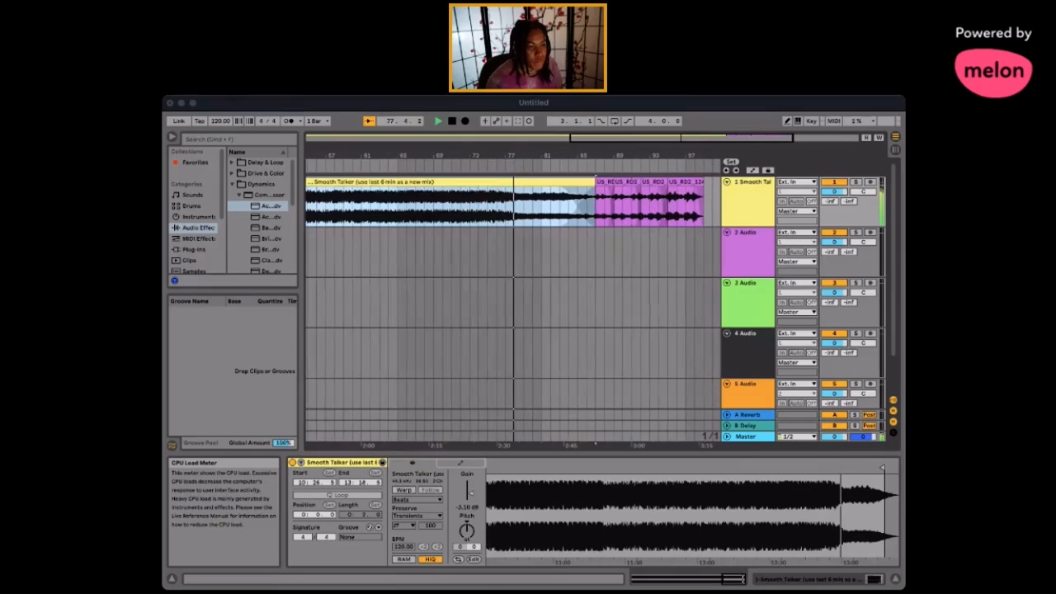
click(390, 105)
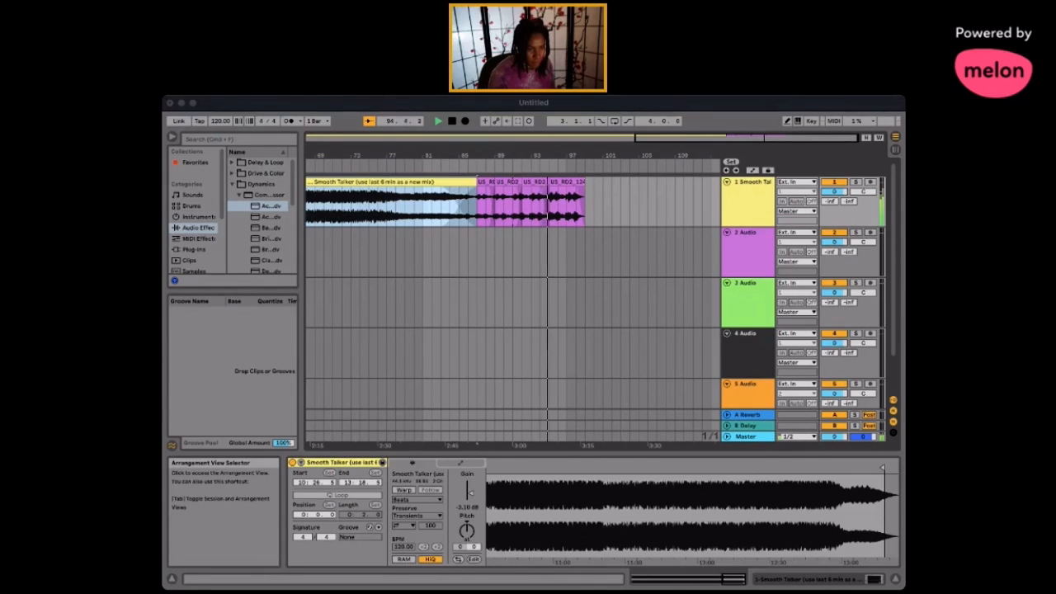
click(394, 110)
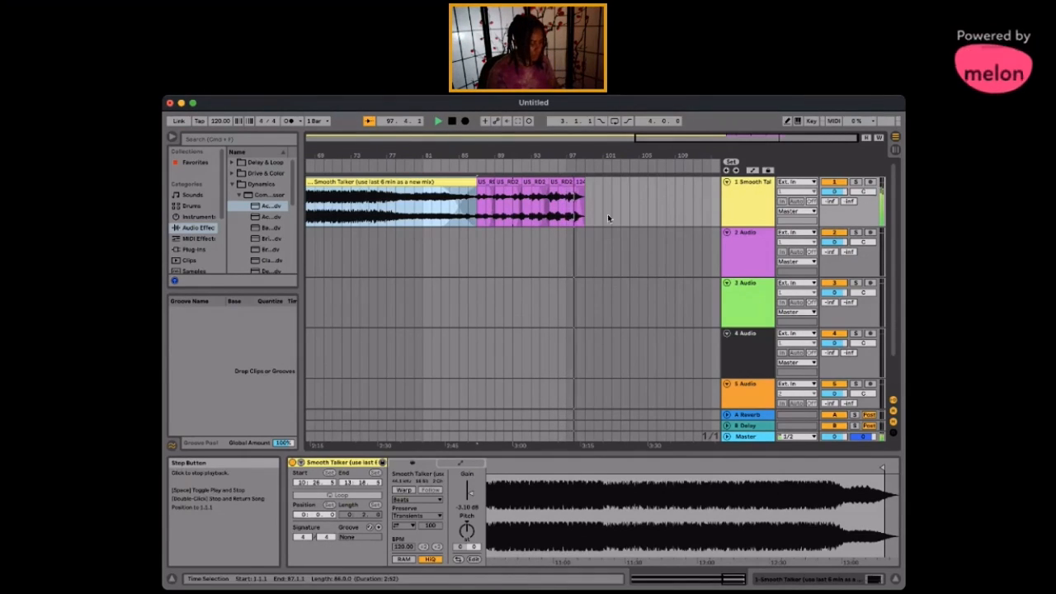
key(space)
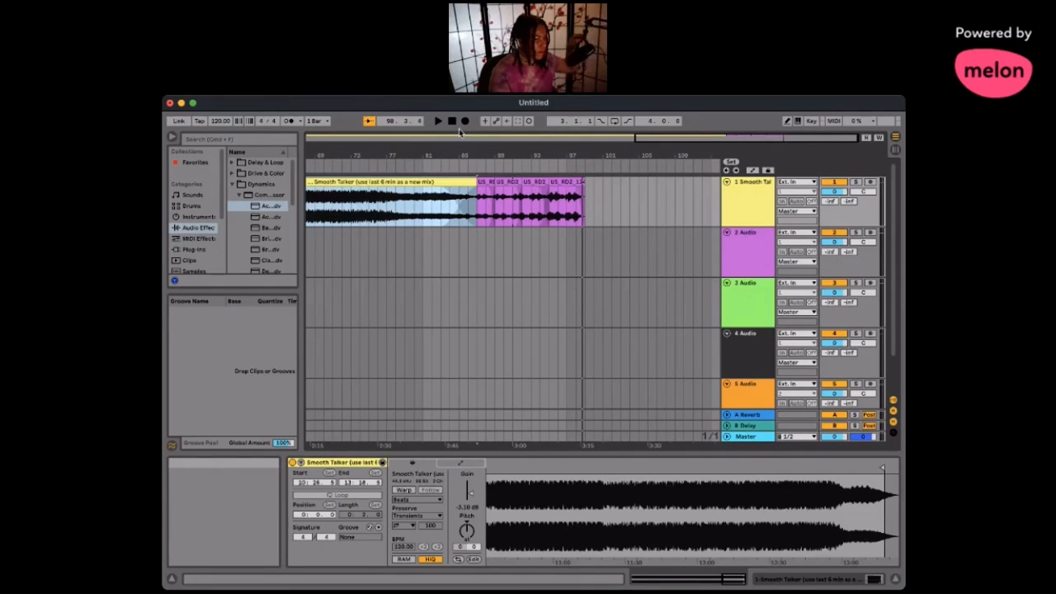
key(super+Tab)
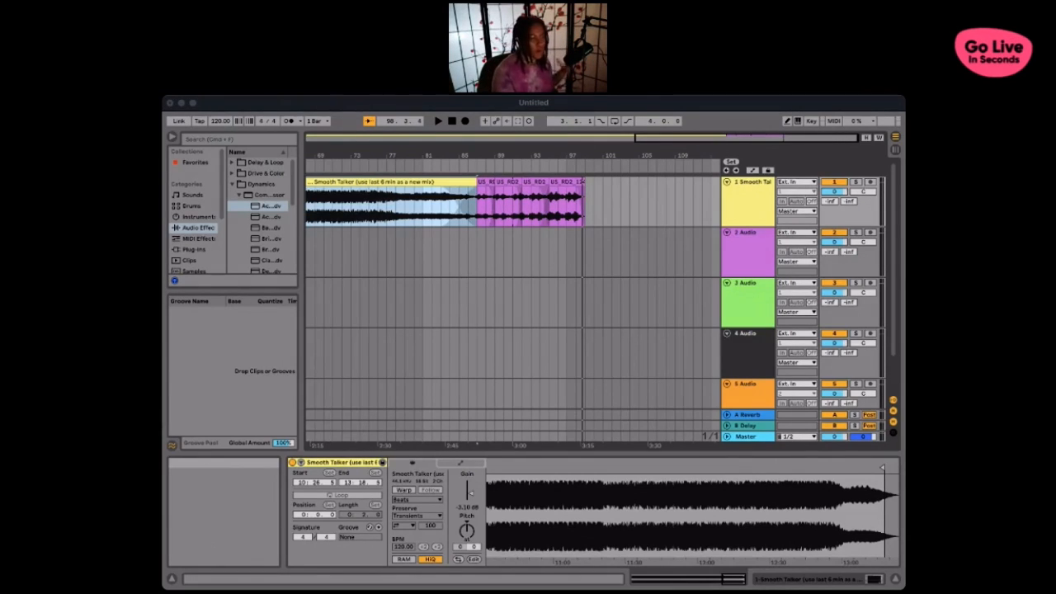
click(528, 297)
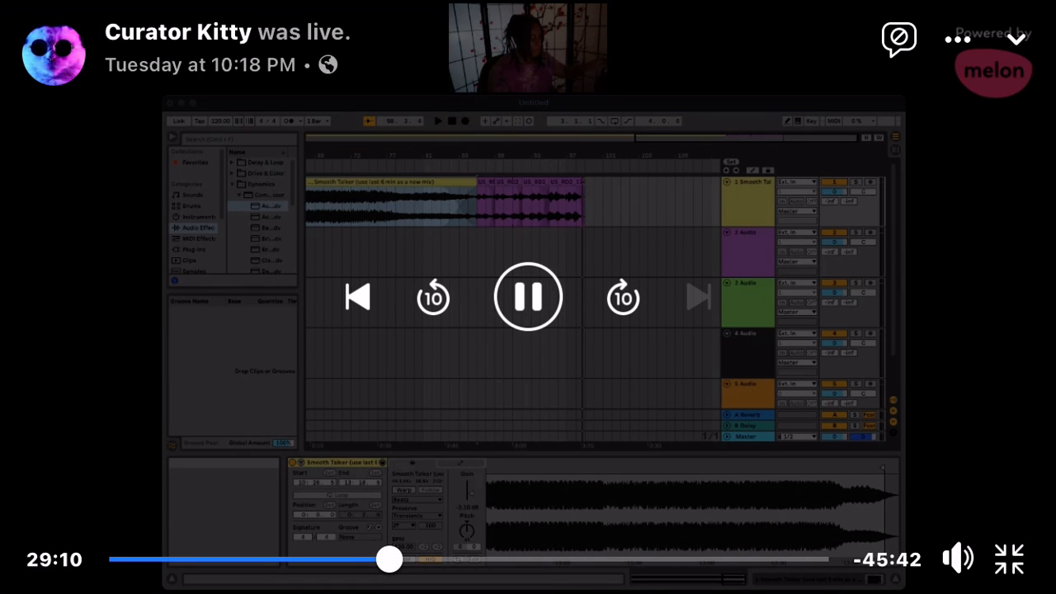
click(622, 296)
click(623, 297)
click(623, 297)
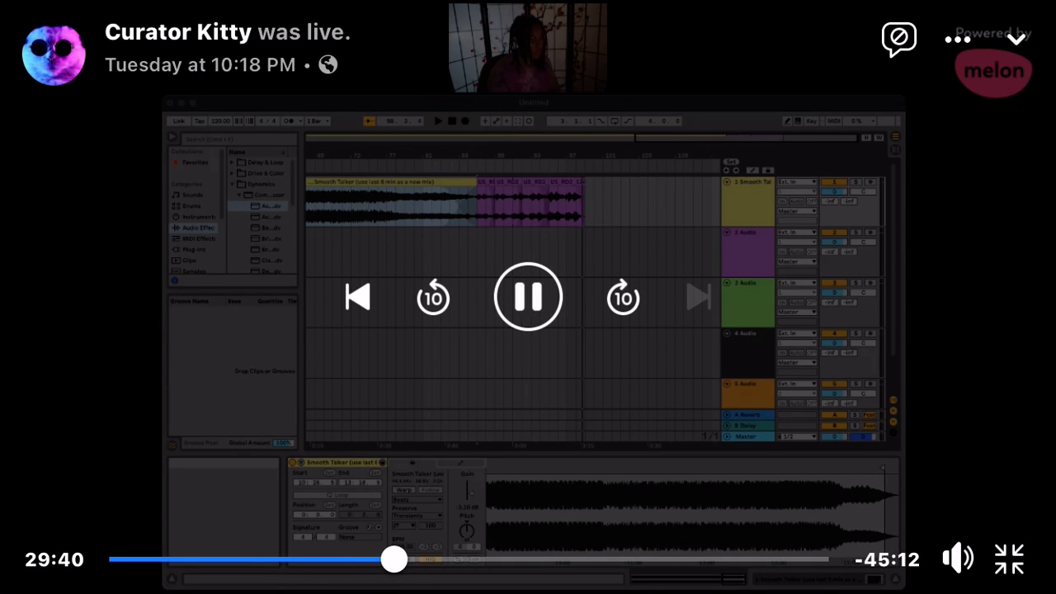
click(622, 297)
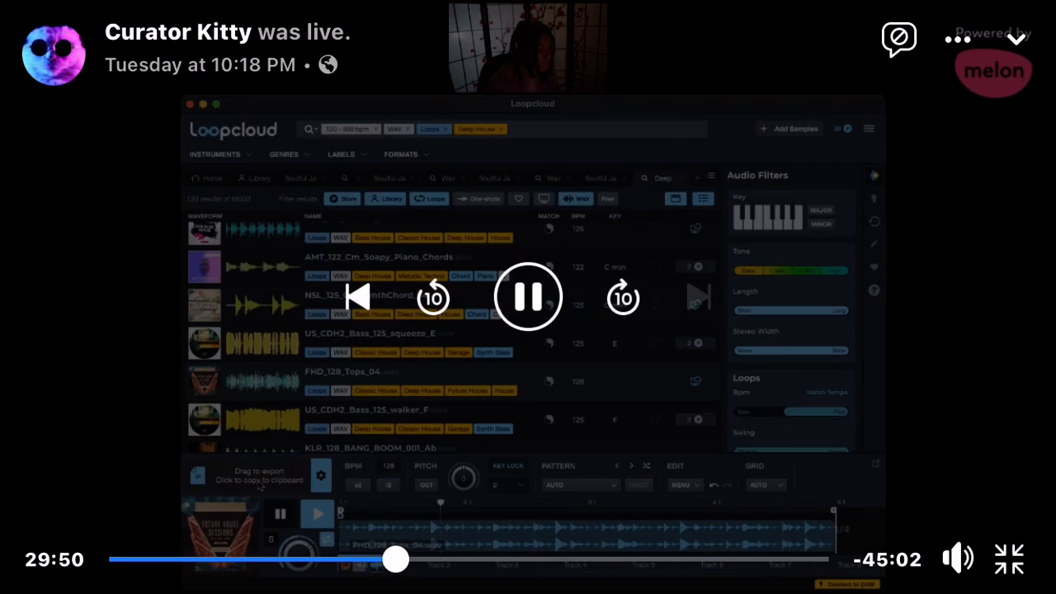
click(622, 297)
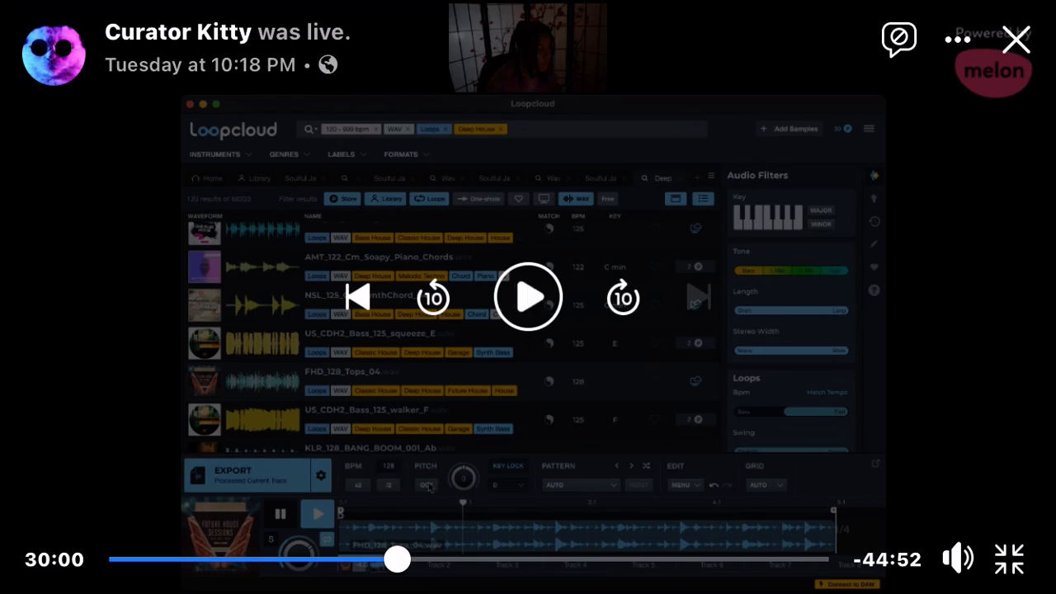
click(623, 297)
click(623, 297)
click(433, 297)
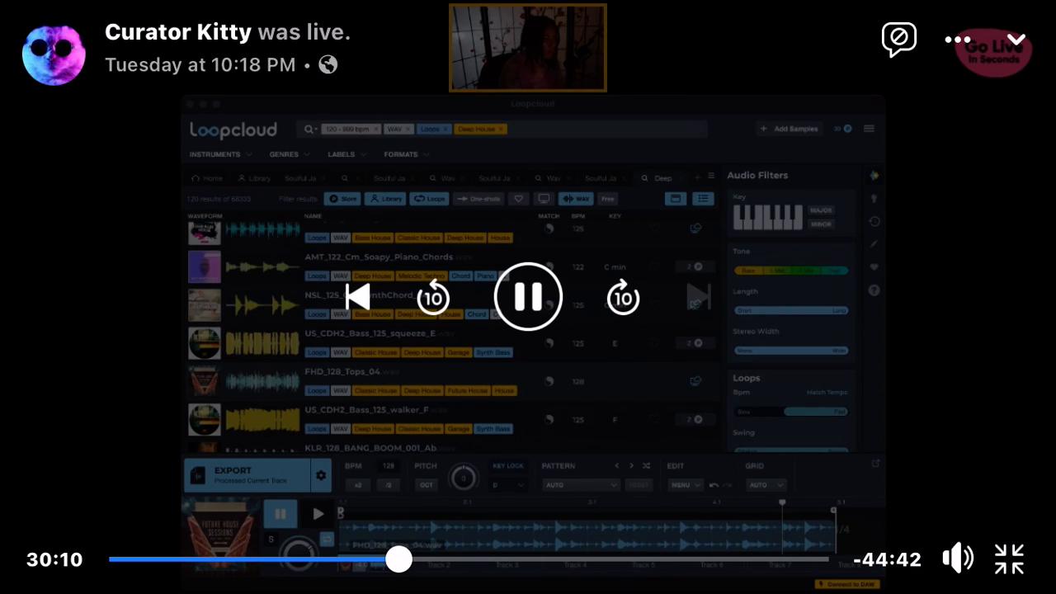
click(433, 297)
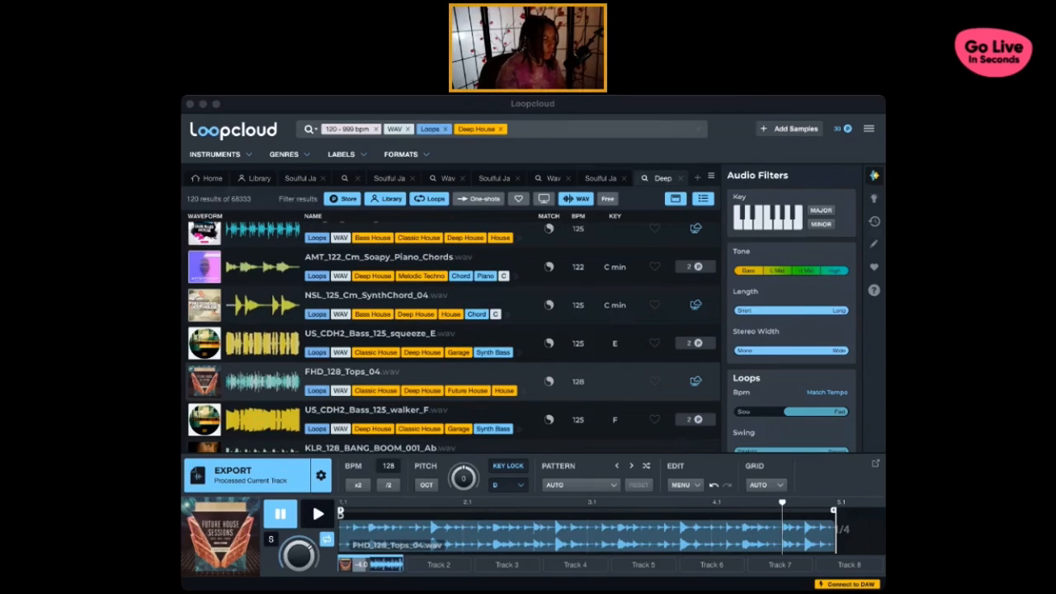
click(427, 105)
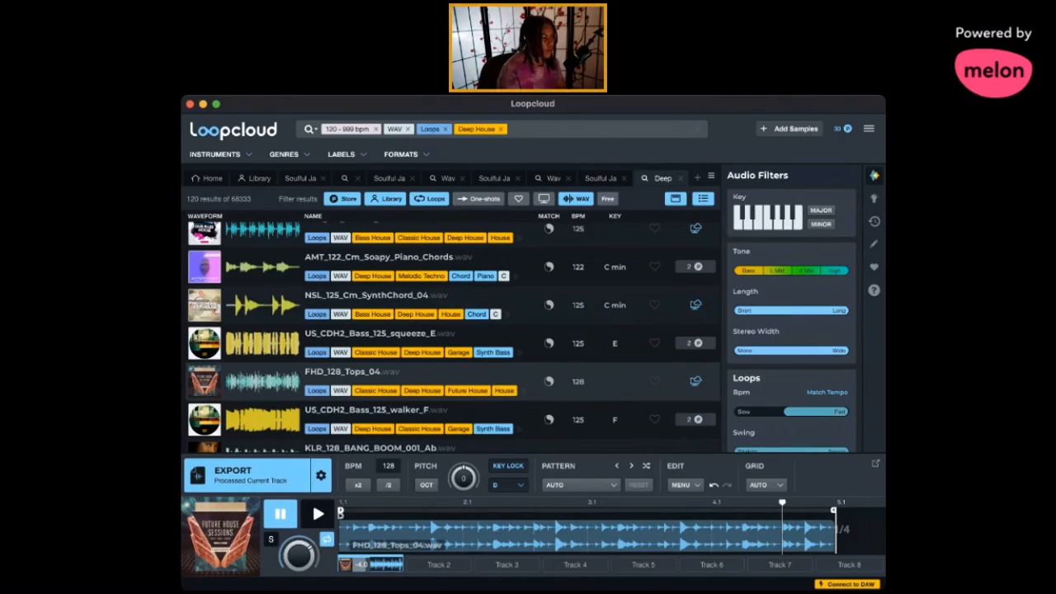
key(super+Tab)
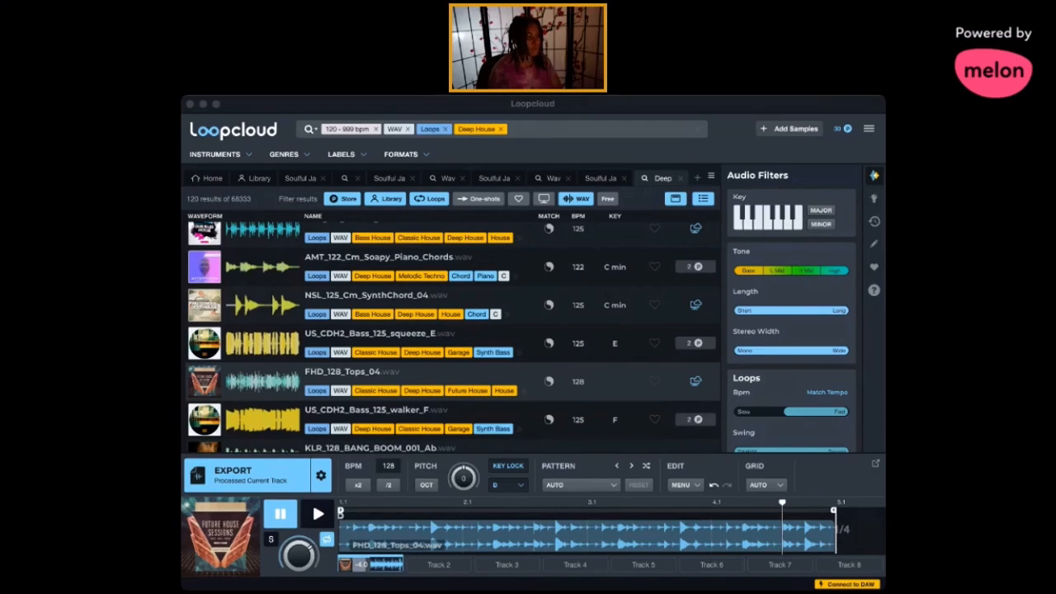
- Add the Bass instrument filter to the Deep House loop search and preview AMT_130_Dm_MachineGun_Synth_Bass
click(420, 103)
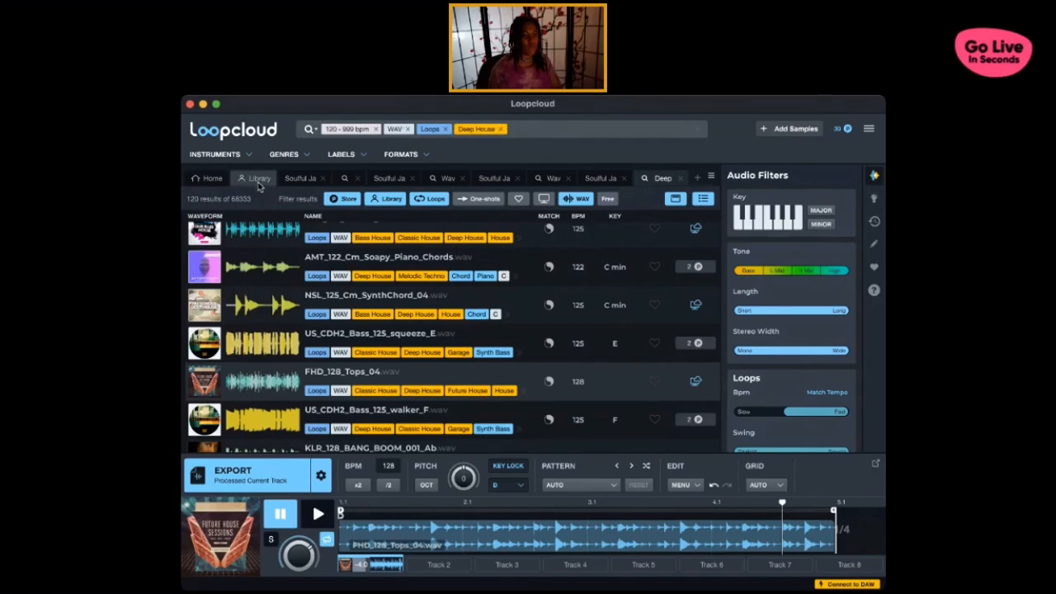
click(246, 157)
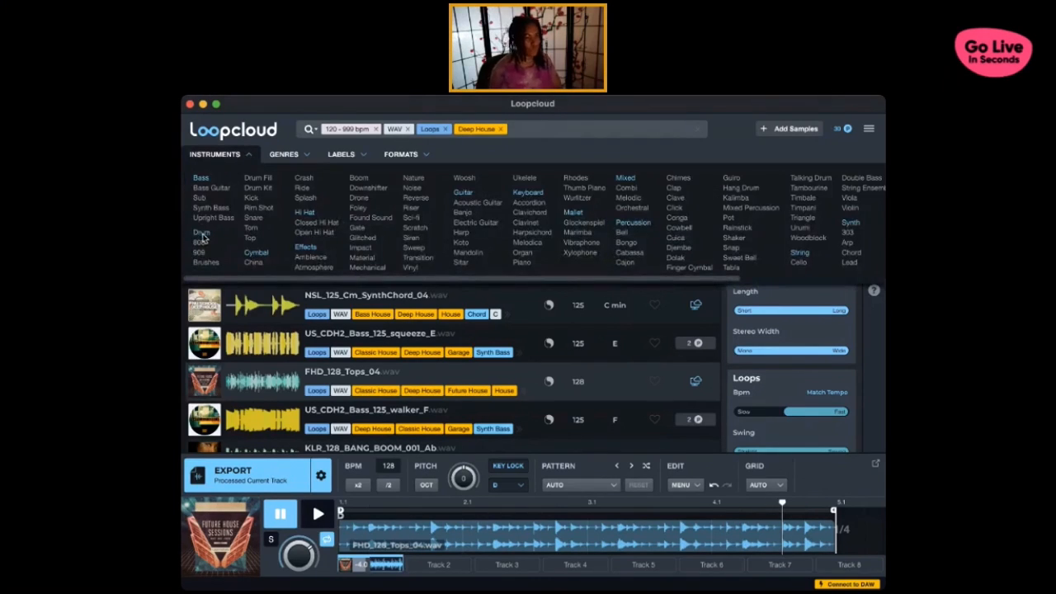
click(201, 179)
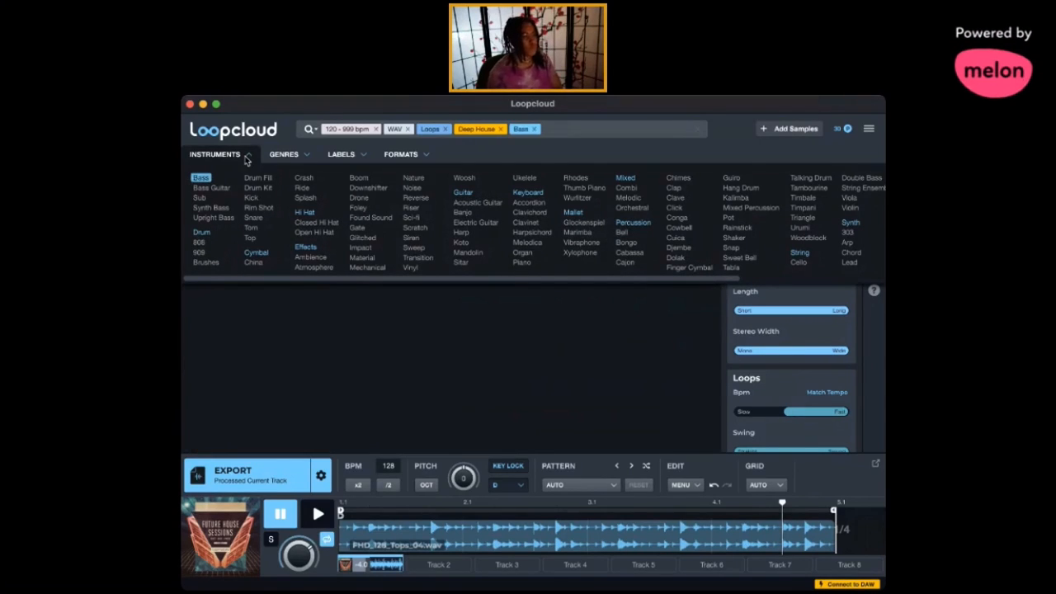
click(259, 241)
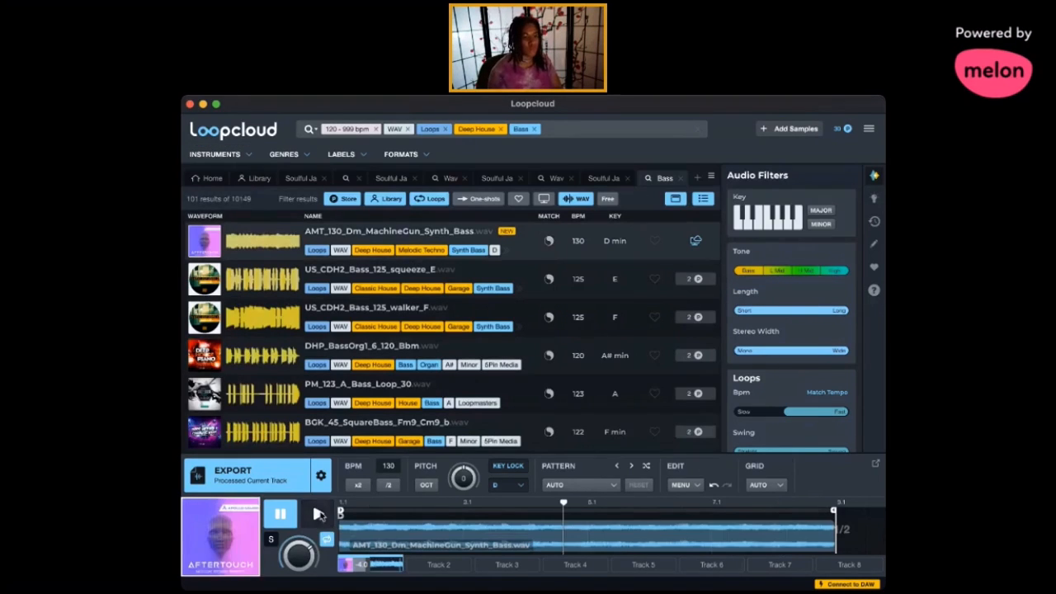
click(319, 514)
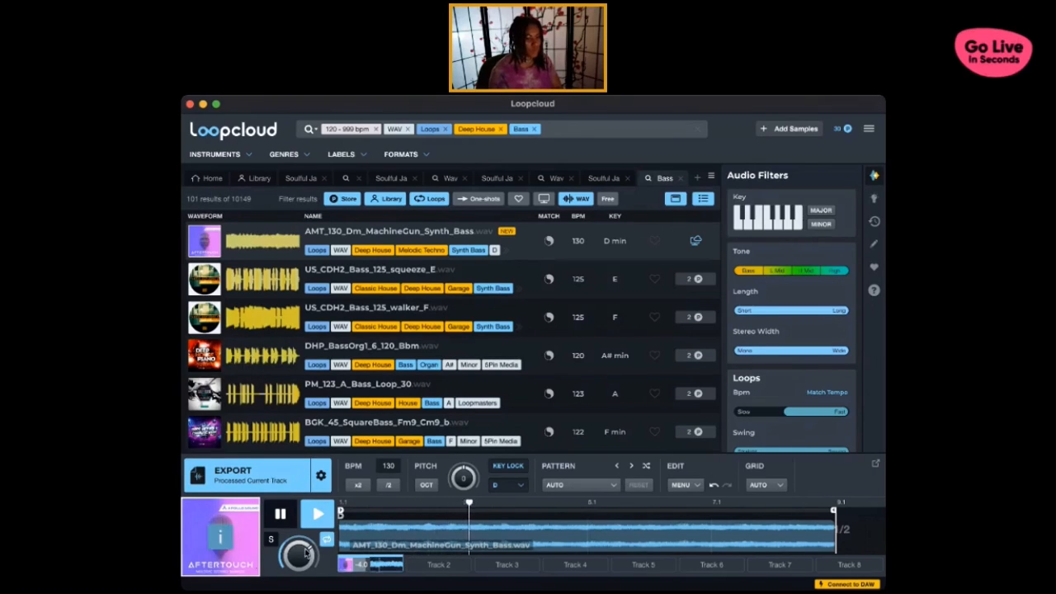
click(280, 515)
click(281, 591)
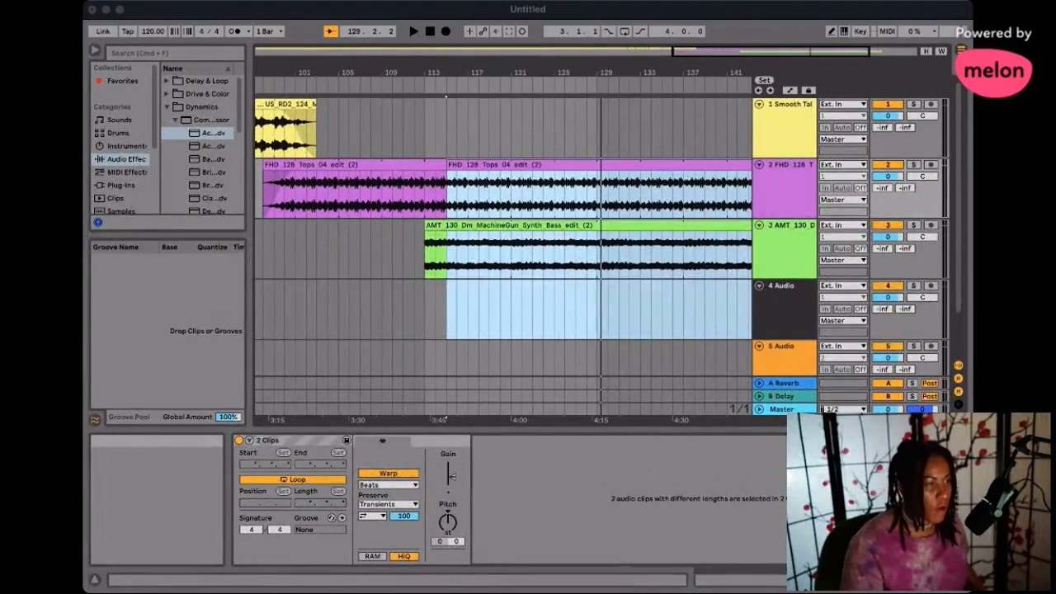
- Switch to Ableton Live and play the overlapping FHD_128_Tops and MachineGun Synth Bass clips from around bar 129
click(525, 10)
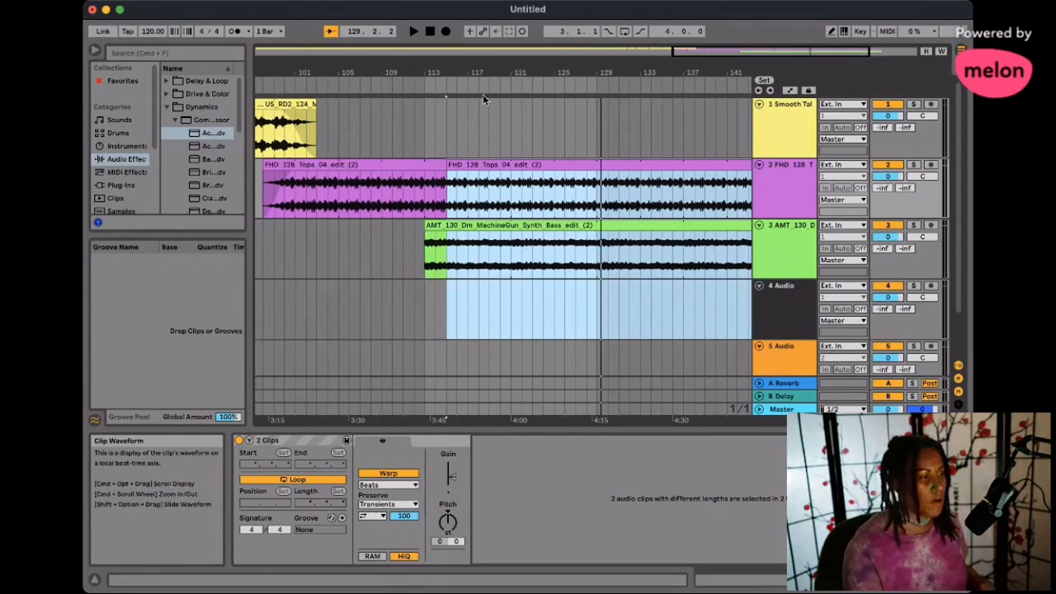
scroll(466, 173, left, 8)
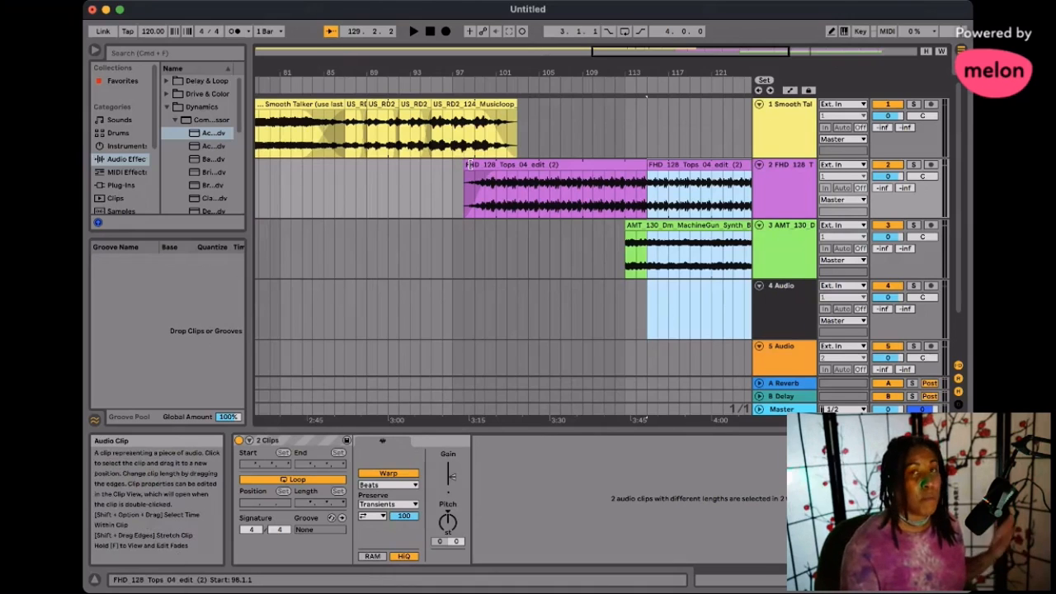
scroll(495, 174, right, 5)
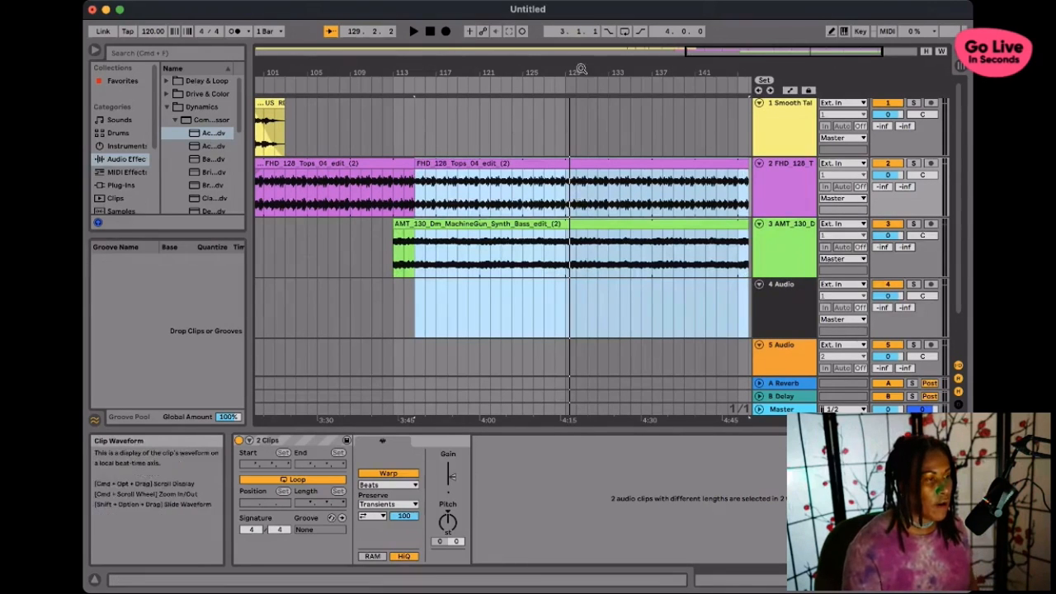
click(568, 90)
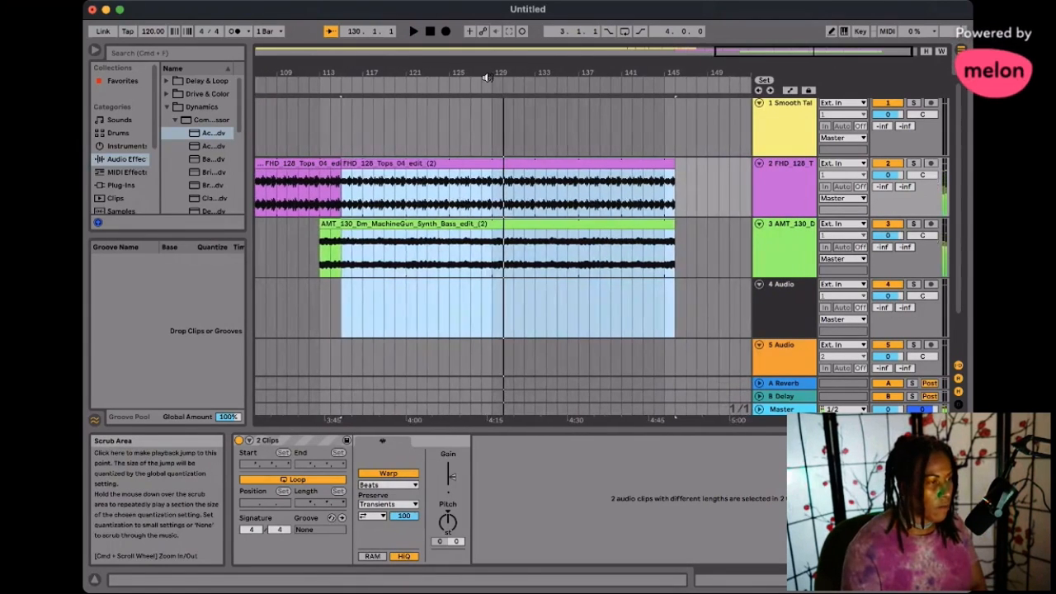
click(464, 86)
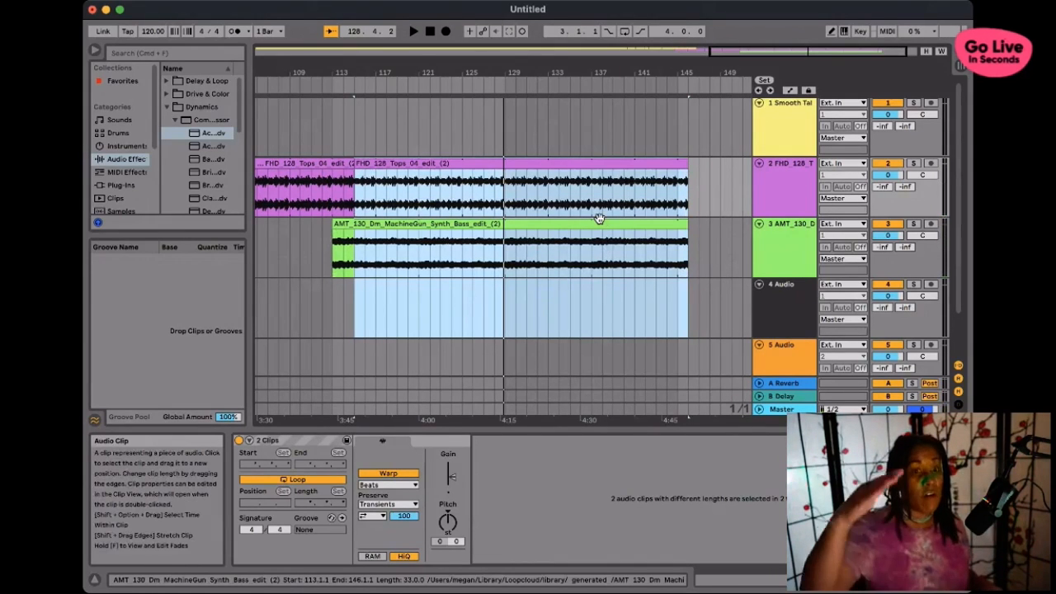
click(1022, 25)
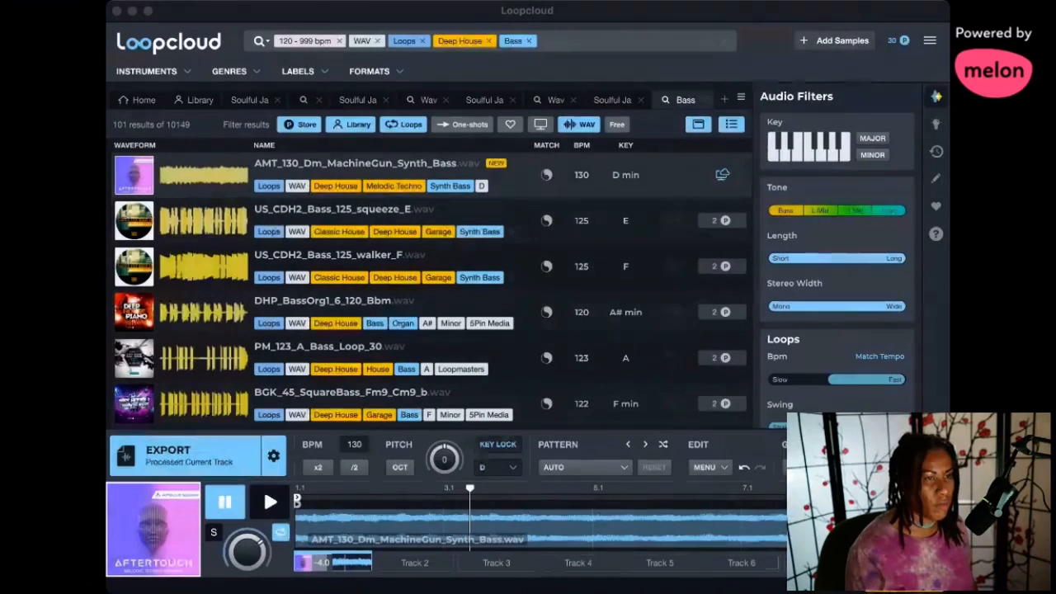
- Switch to Loopcloud and replace the Bass filter with the Drum instrument filter in the Deep House loop search
click(505, 7)
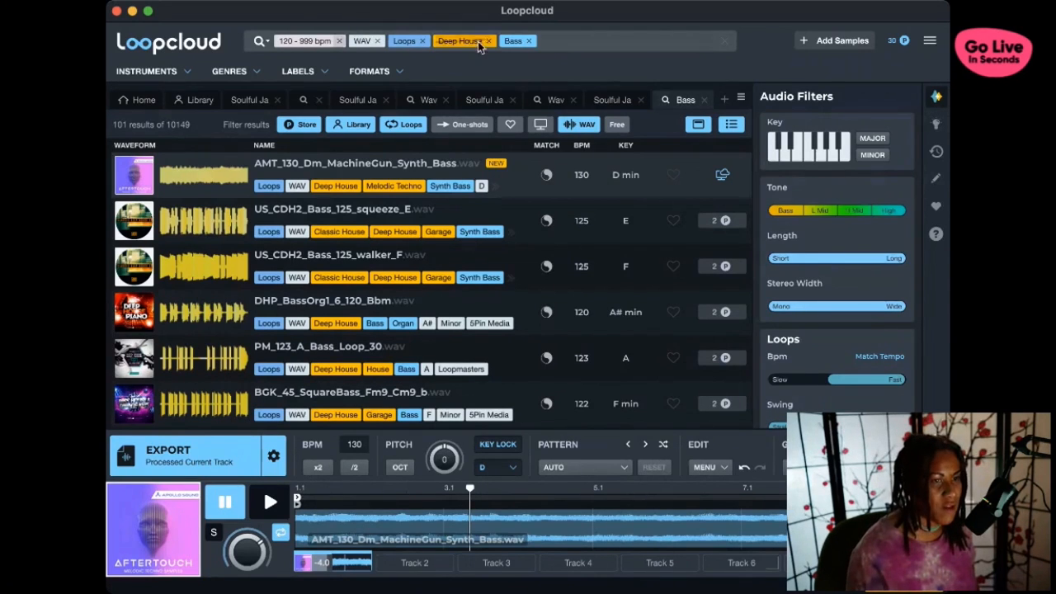
click(529, 40)
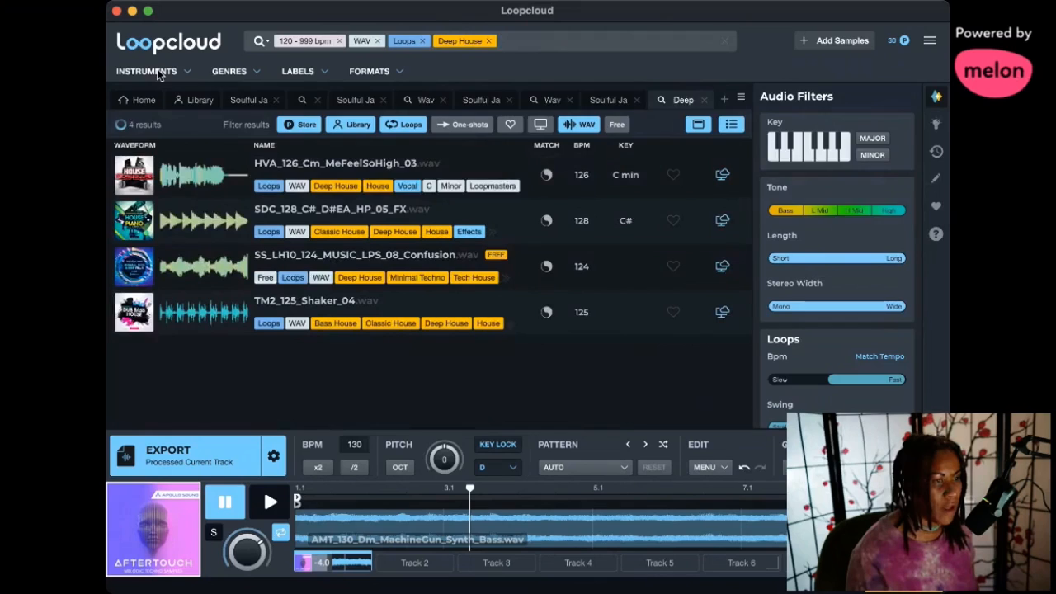
click(157, 72)
click(130, 167)
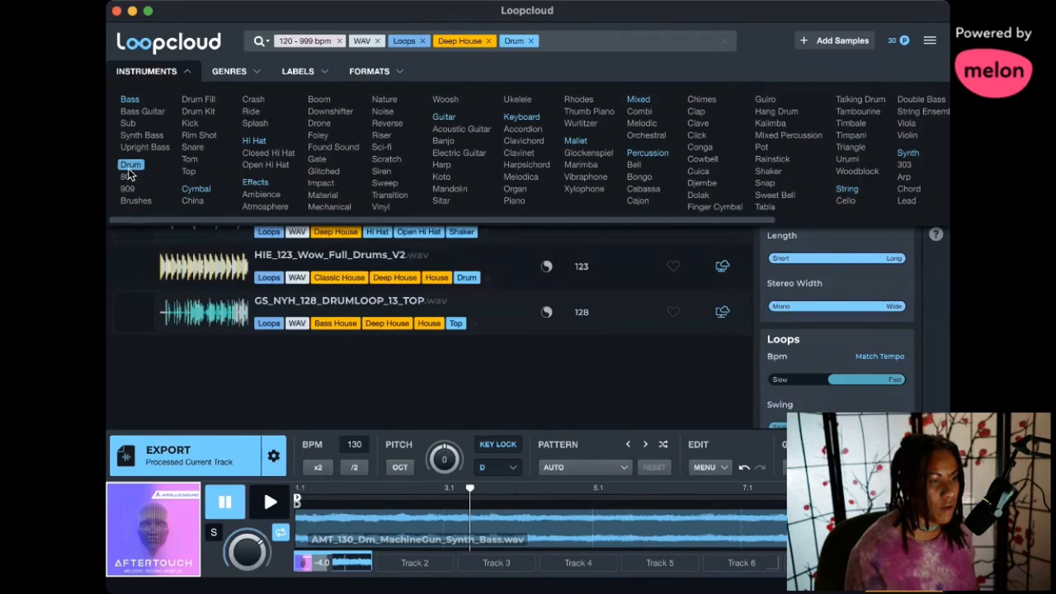
click(185, 74)
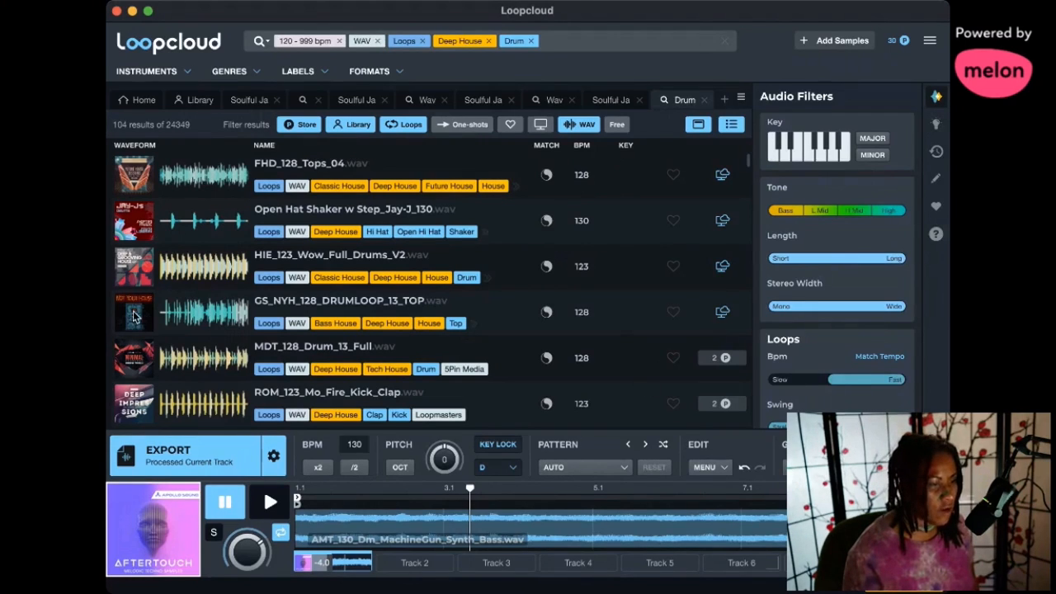
- Preview the drum loops FHD_128_Tops_04, GS_NYH_128_DRUMLOOP_13_TOP and MDT_128_Drum_13_Full
click(140, 181)
click(272, 506)
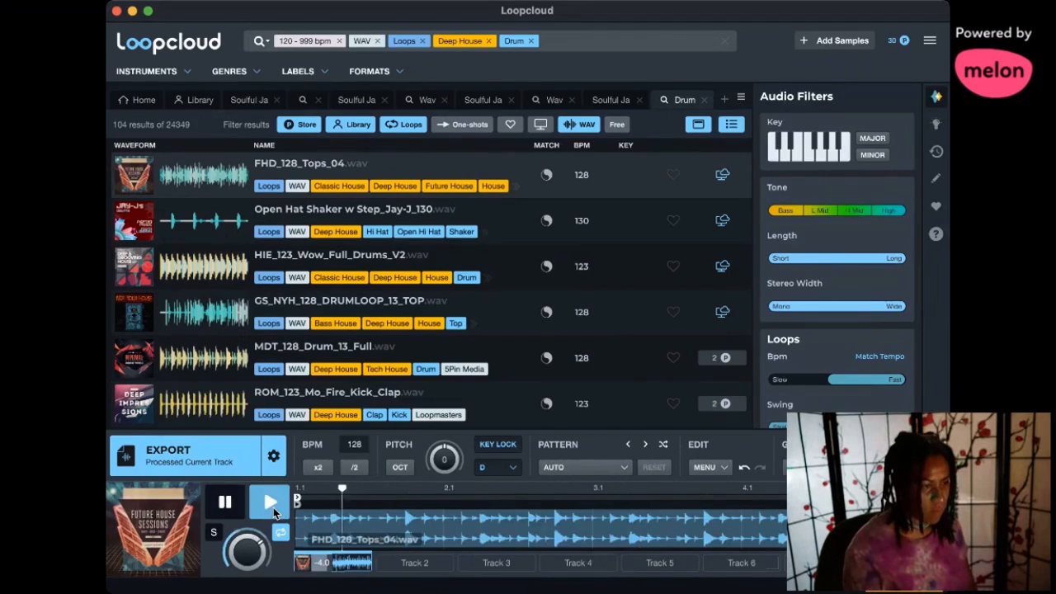
click(165, 326)
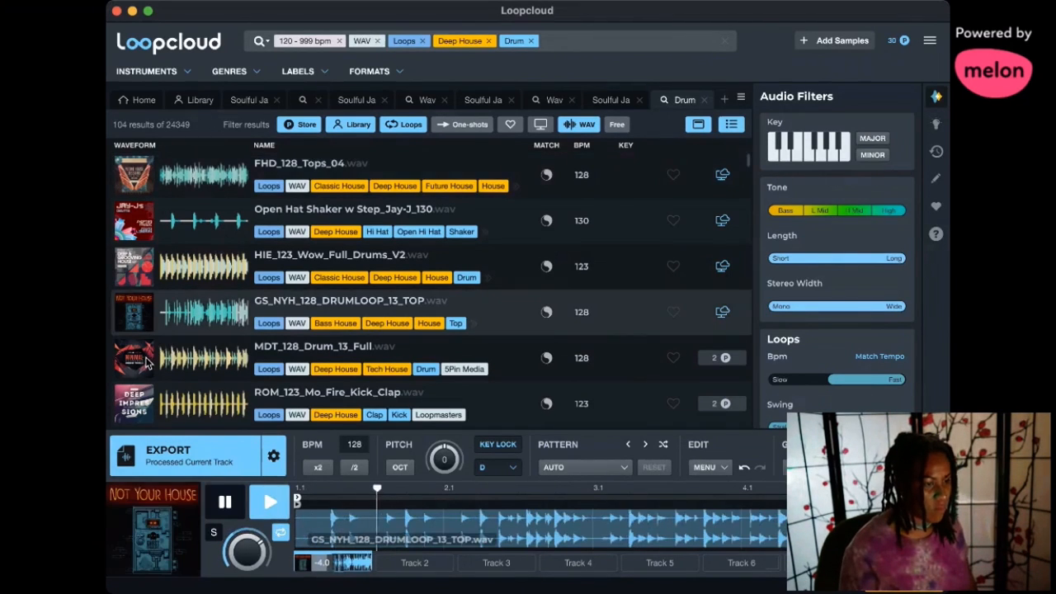
click(165, 351)
scroll(144, 289, down, 5)
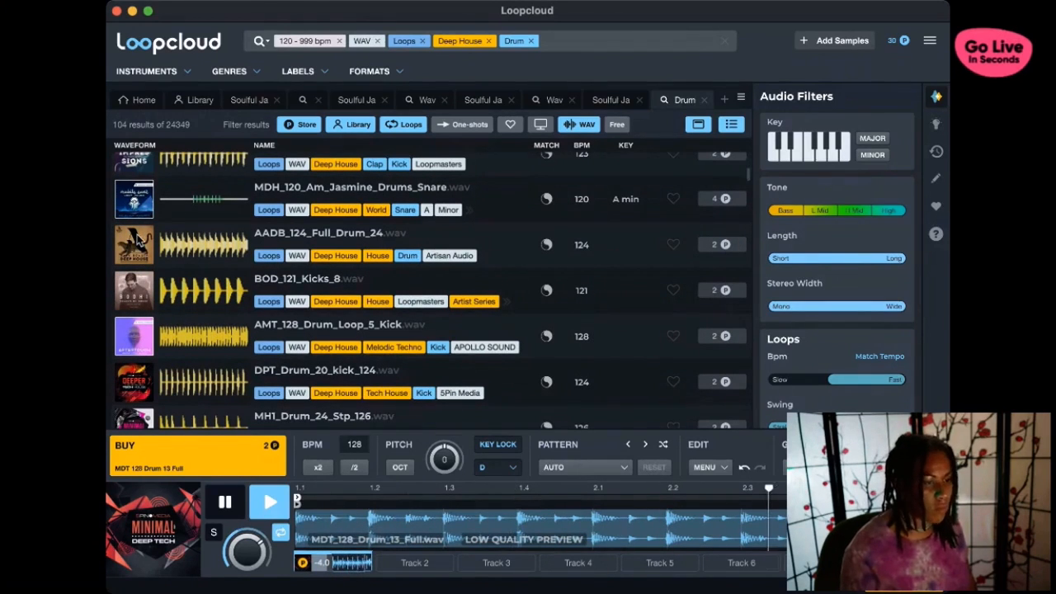
scroll(201, 321, up, 1)
scroll(202, 321, up, 1)
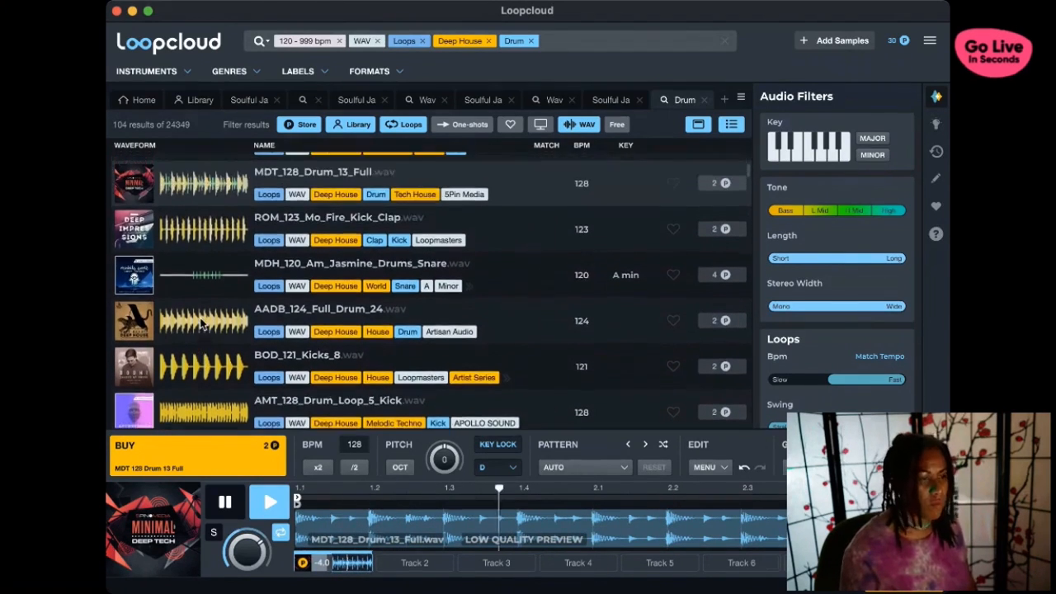
scroll(198, 320, up, 4)
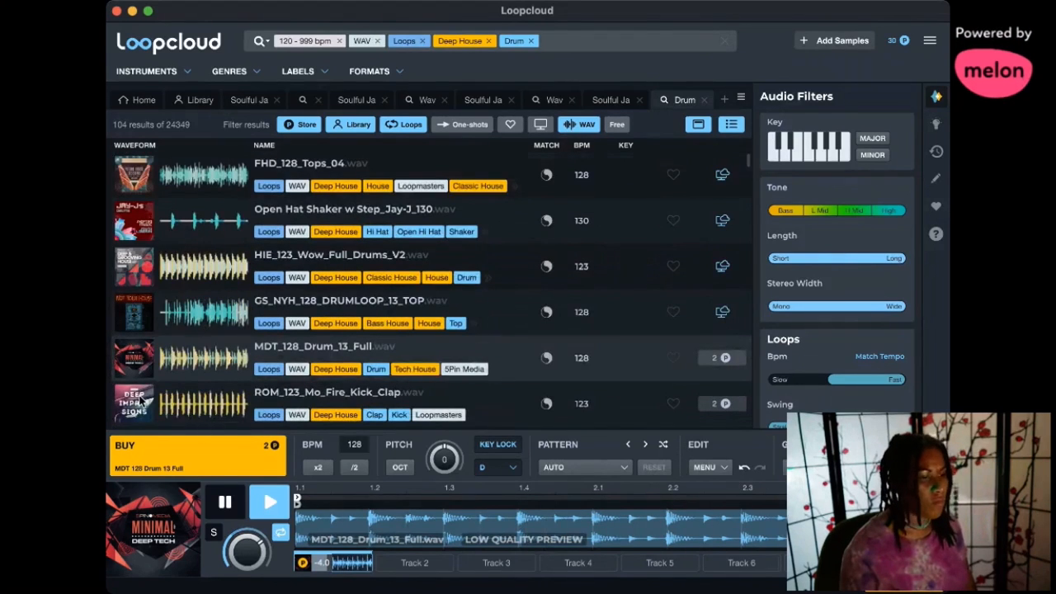
- Preview the successive drum loops from ROM_123_Mo_Fire_Kick_Clap down to NSL_122_DrumLoop_32
click(144, 391)
scroll(149, 371, down, 3)
click(152, 348)
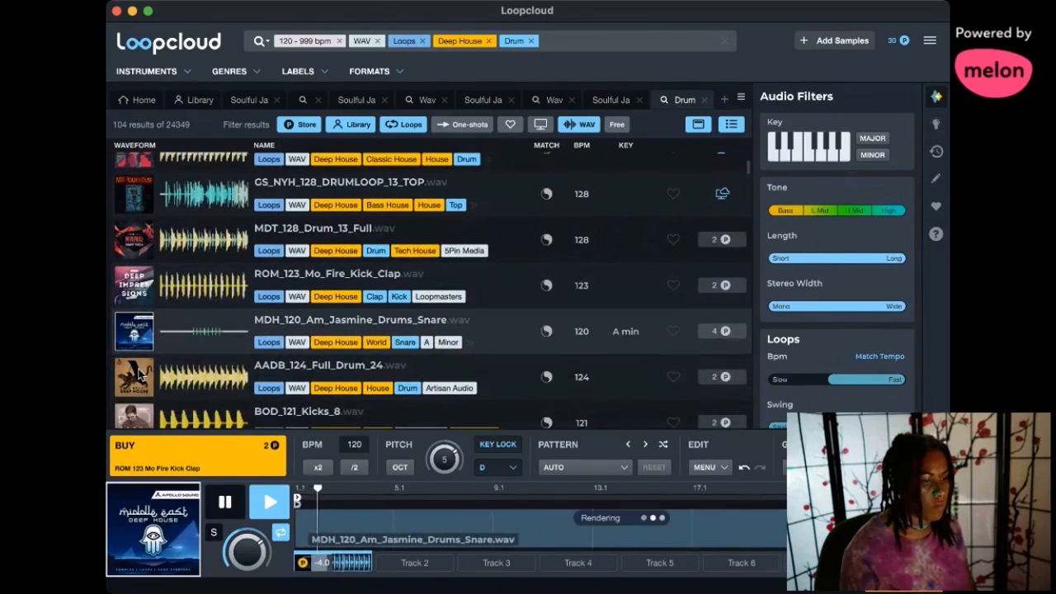
click(143, 375)
scroll(144, 343, down, 2)
click(139, 330)
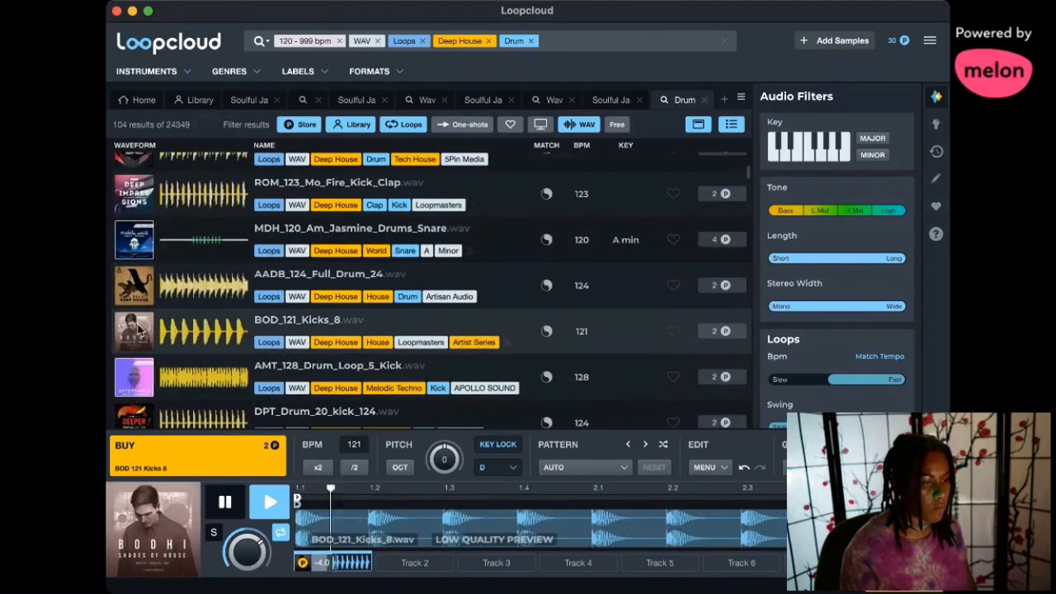
click(140, 367)
scroll(140, 354, down, 2)
click(140, 350)
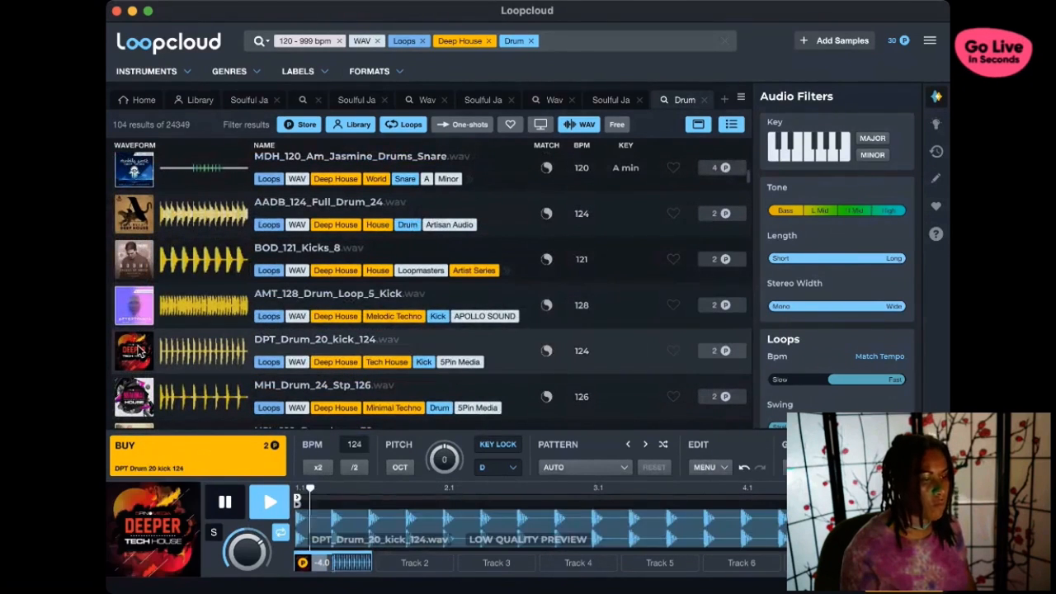
click(143, 380)
scroll(143, 375, down, 1)
scroll(142, 375, down, 1)
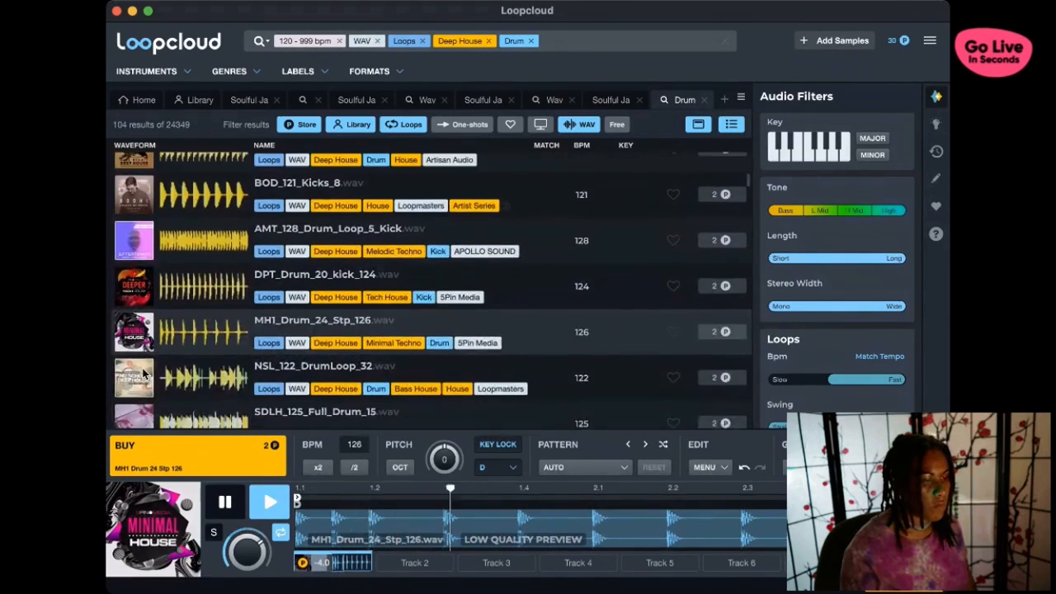
click(143, 375)
- Replay AADB_124_Full_Drum_24, BOD_121_Kicks_8, ROM_123_Mo_Fire_Kick_Clap and MDT_128_Drum_13_Full to compare them
scroll(143, 376, up, 3)
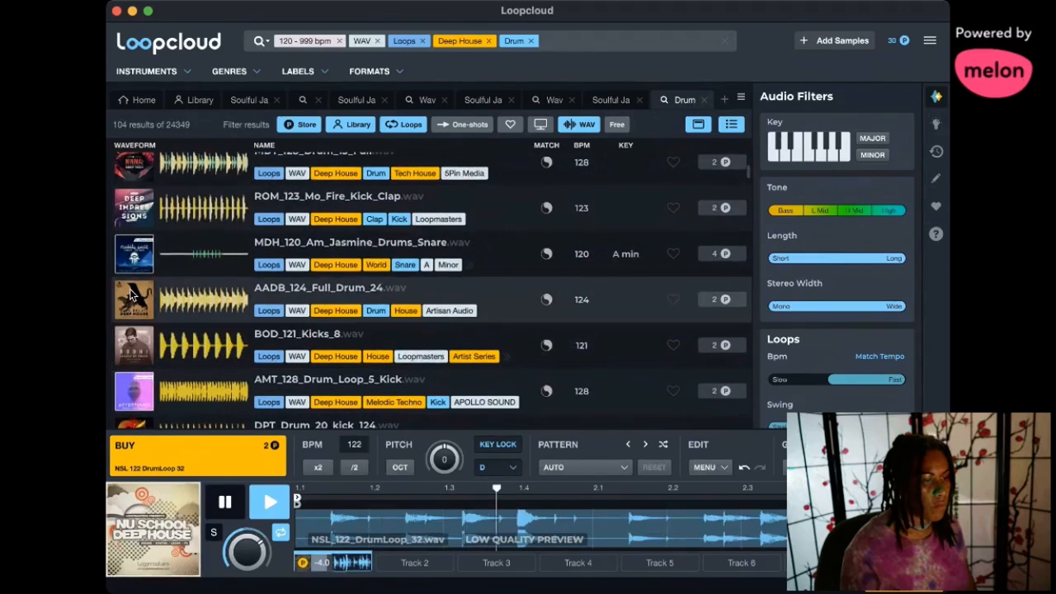
click(134, 298)
click(145, 351)
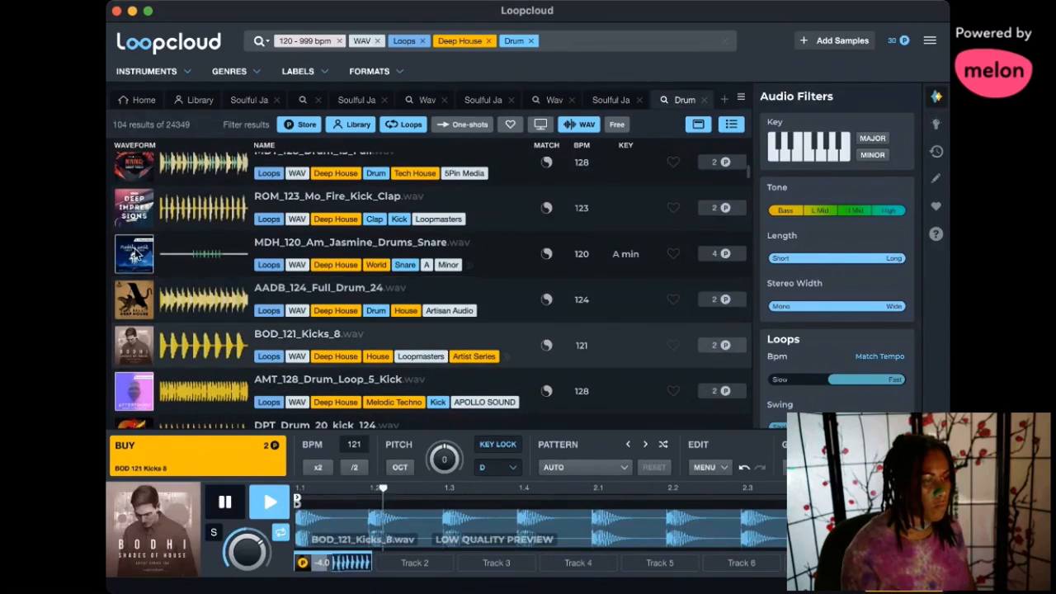
click(132, 209)
scroll(136, 210, up, 1)
click(136, 208)
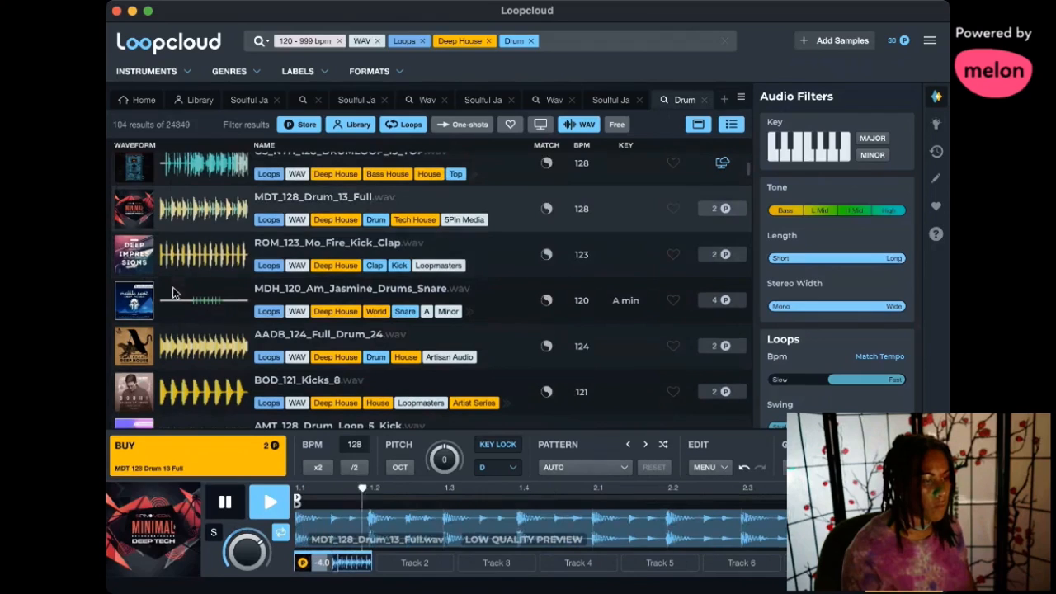
- Preview HIE_123_Wow_Full_Drums_V2, Open Hat Shaker w Step_Jay-J_130, MDT_128_Drum_13_Full and MDH_120_Am_Jasmine_Drums_Snare
scroll(137, 346, up, 3)
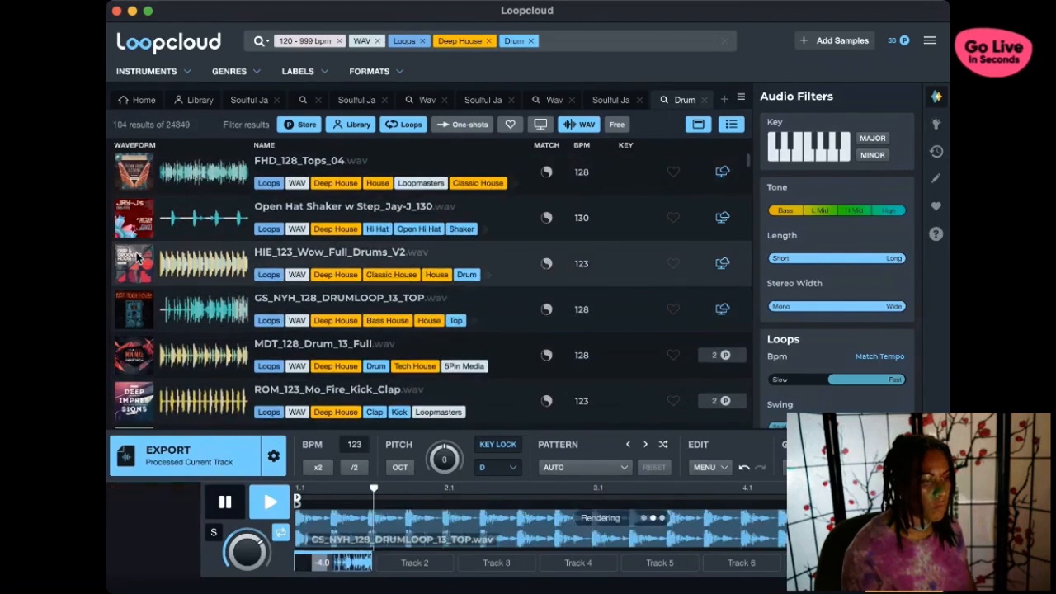
click(133, 264)
click(139, 219)
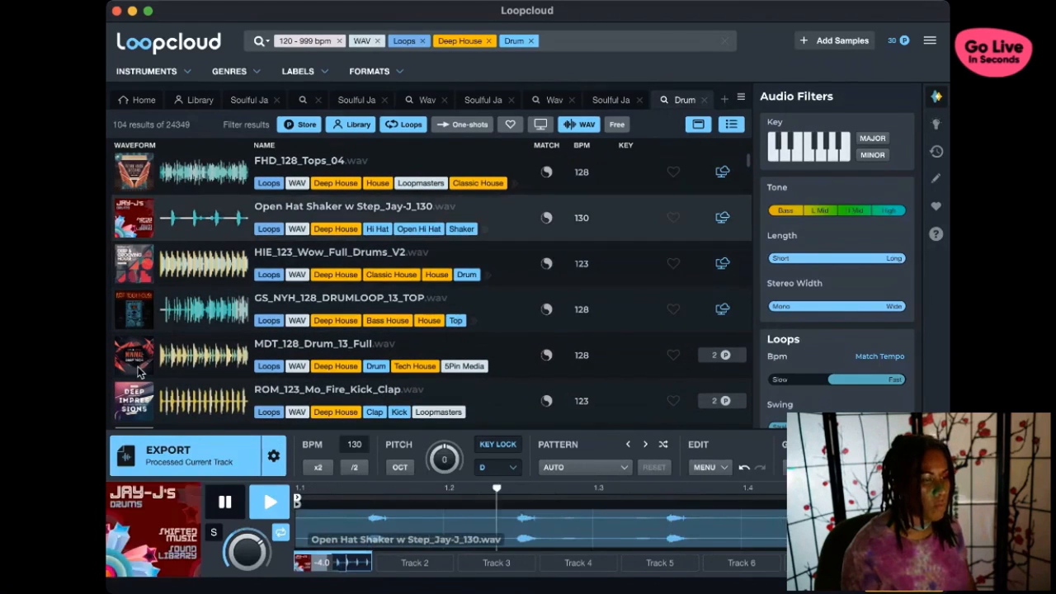
click(164, 367)
scroll(162, 354, down, 3)
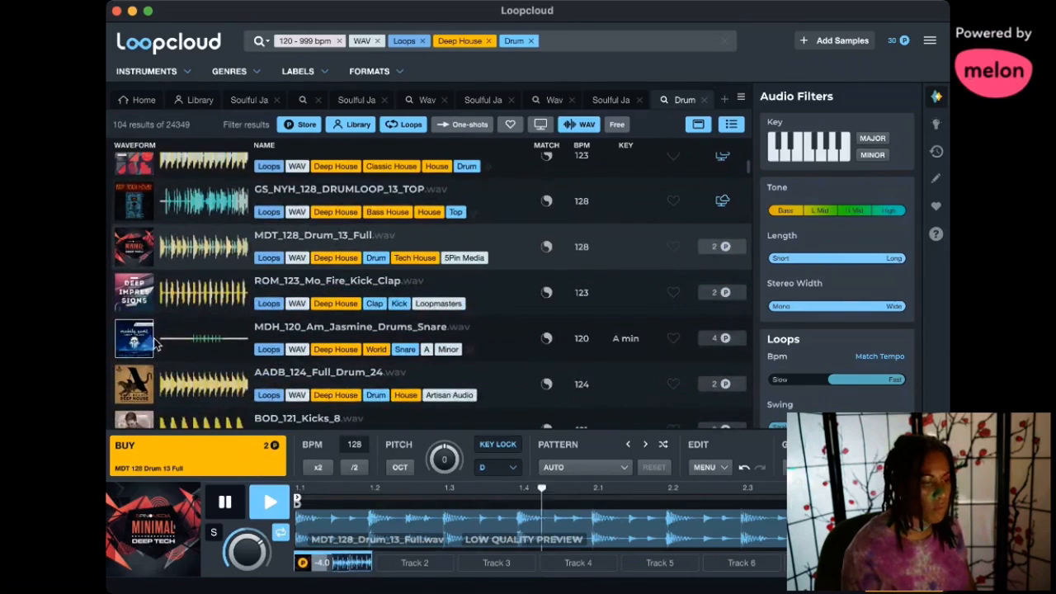
click(158, 346)
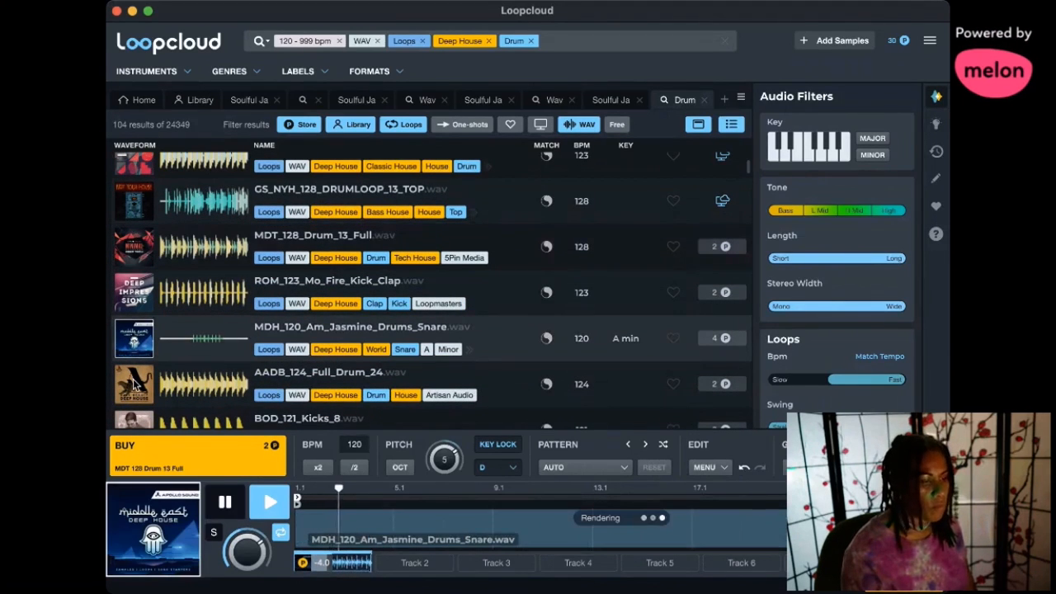
- Compare AADB_124_Full_Drum_24, AMT_128_Drum_Loop_5_Kick, ROM_123_Mo_Fire_Kick_Clap and MDT_128_Drum_13_Full by playing each loop
click(134, 383)
scroll(144, 377, down, 1)
scroll(147, 370, down, 1)
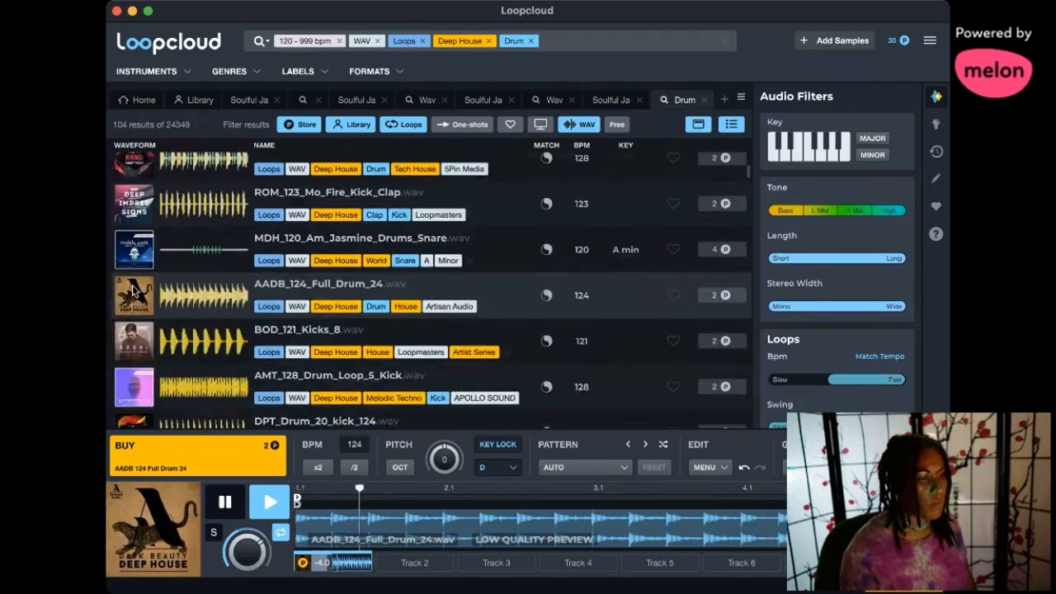
click(135, 381)
scroll(145, 354, up, 3)
scroll(146, 354, up, 1)
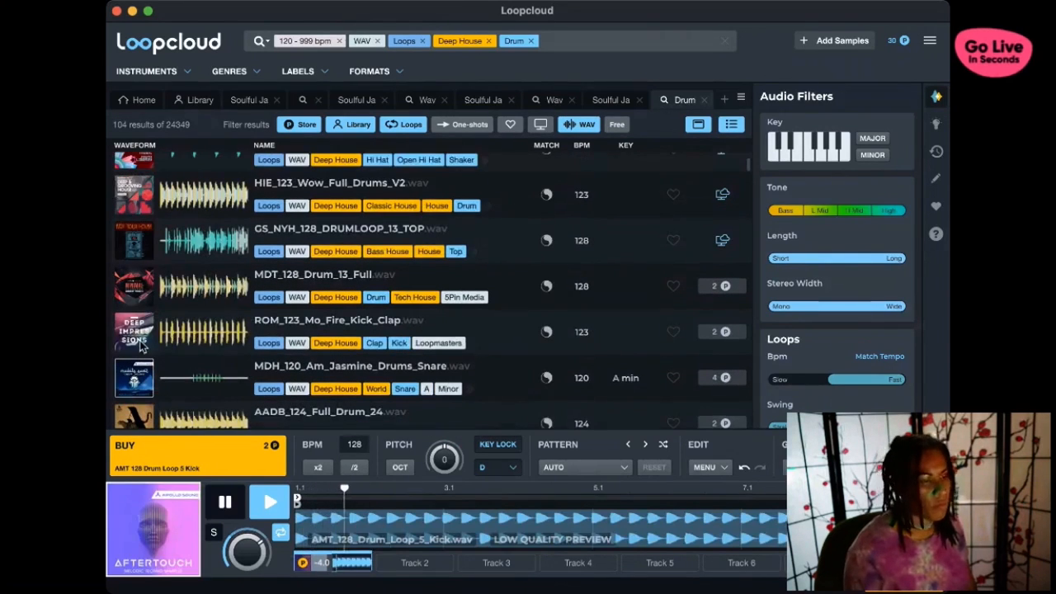
click(145, 330)
click(146, 287)
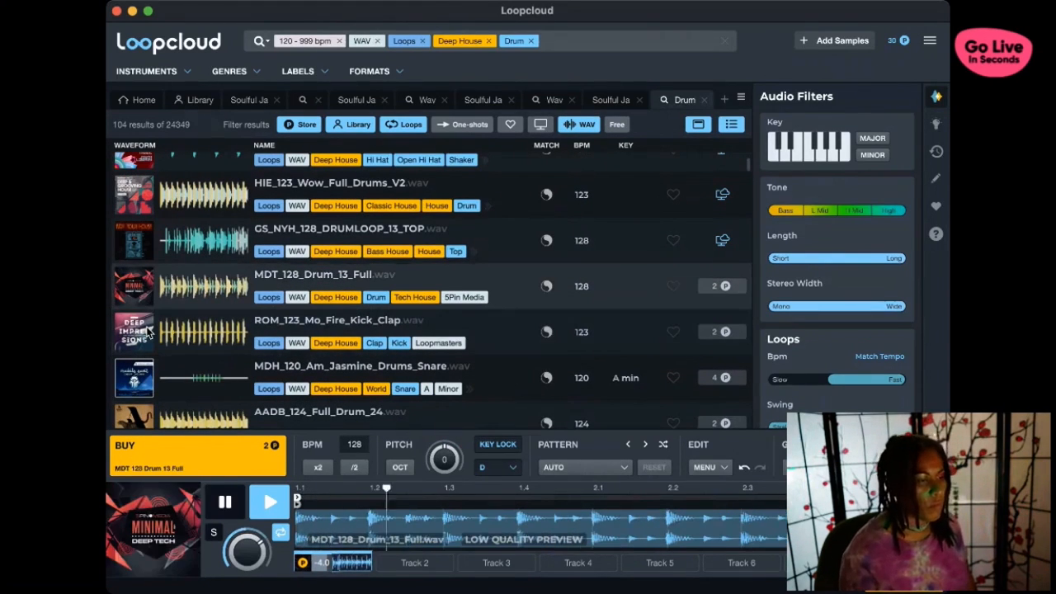
- Buy the MDT_128_Drum_13_Full loop, stop its preview and place it on track 4 at bar 129 in Ableton Live
click(171, 452)
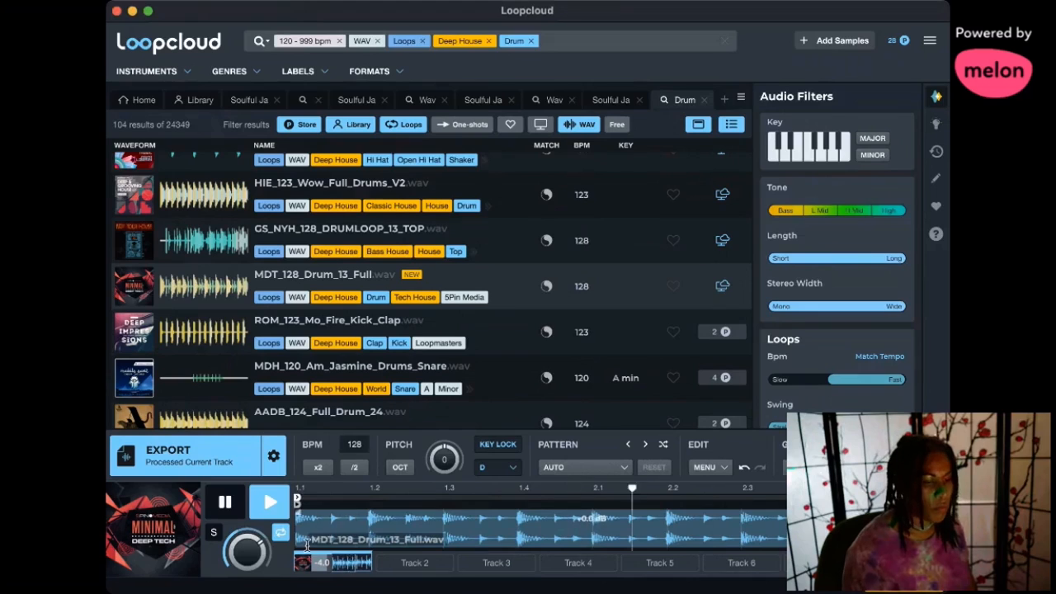
key(space)
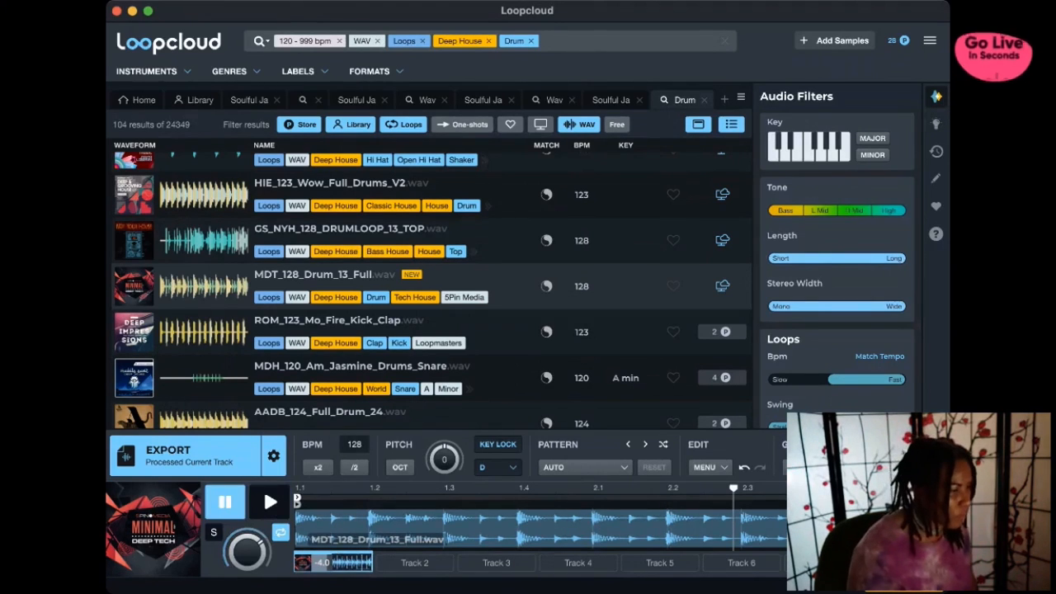
key(super+Tab)
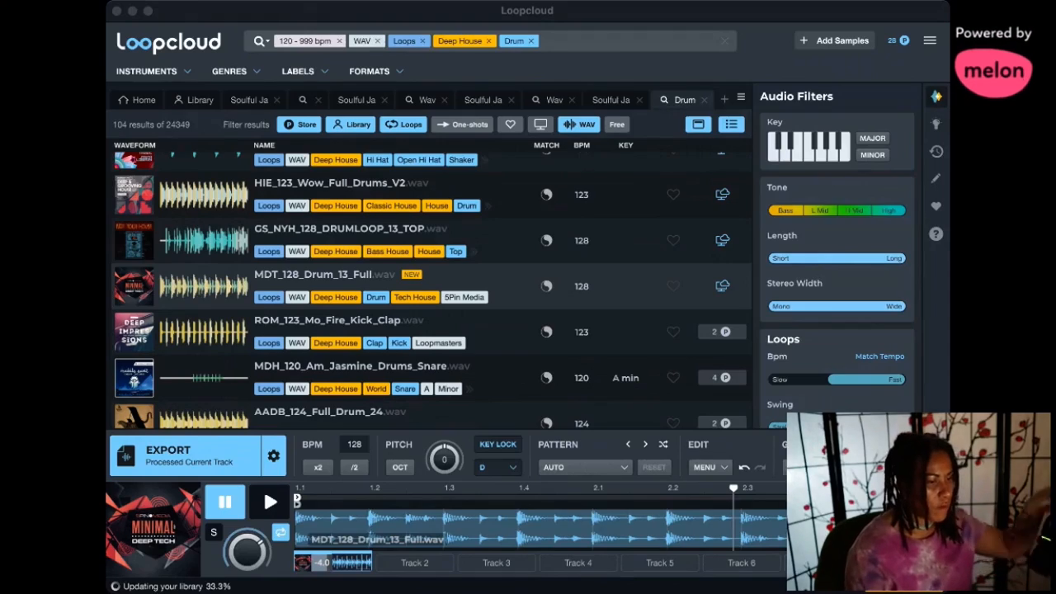
key(super+Tab)
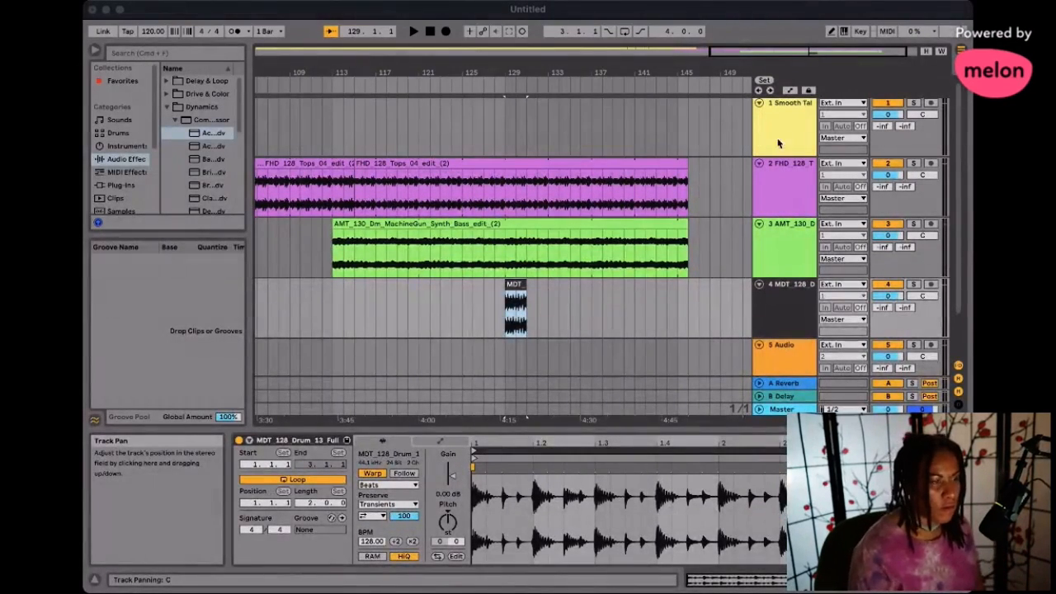
click(672, 14)
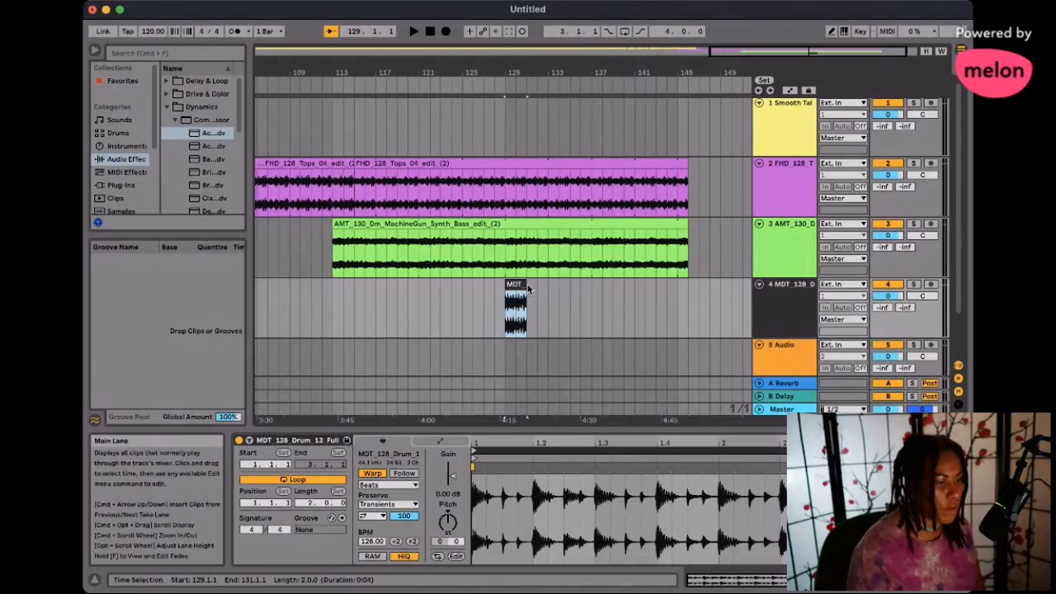
- Lengthen the MDT drum loop, then extend it together with the tops and synth bass clips to bar 187
drag(525, 285, 683, 287)
drag(700, 333, 828, 169)
scroll(627, 332, right, 2)
scroll(582, 281, left, 8)
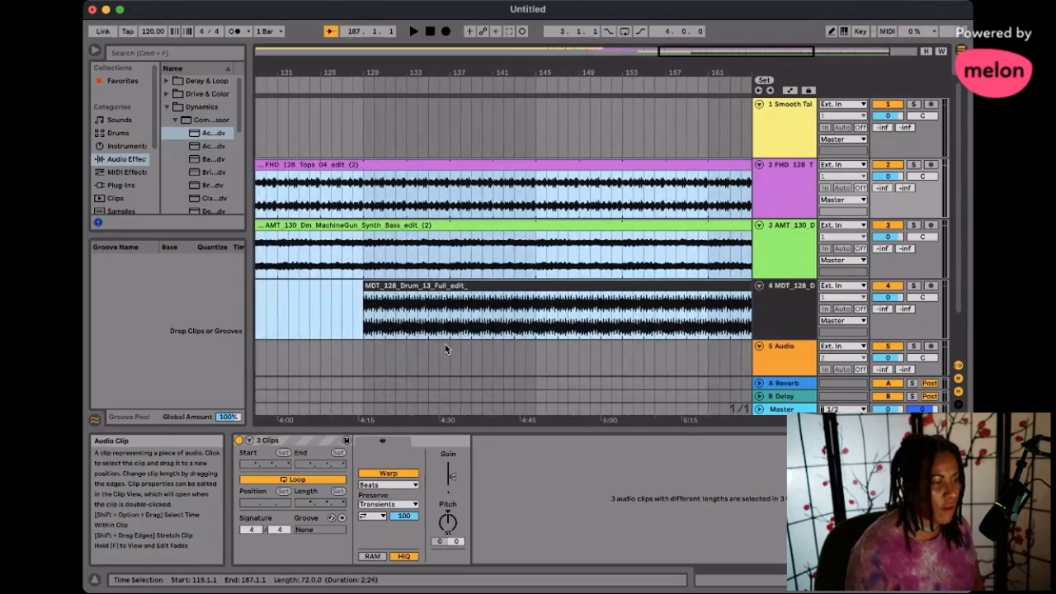
- Lower the MDT_128_Drum_13_Full clip's gain to -2.89 dB
click(407, 329)
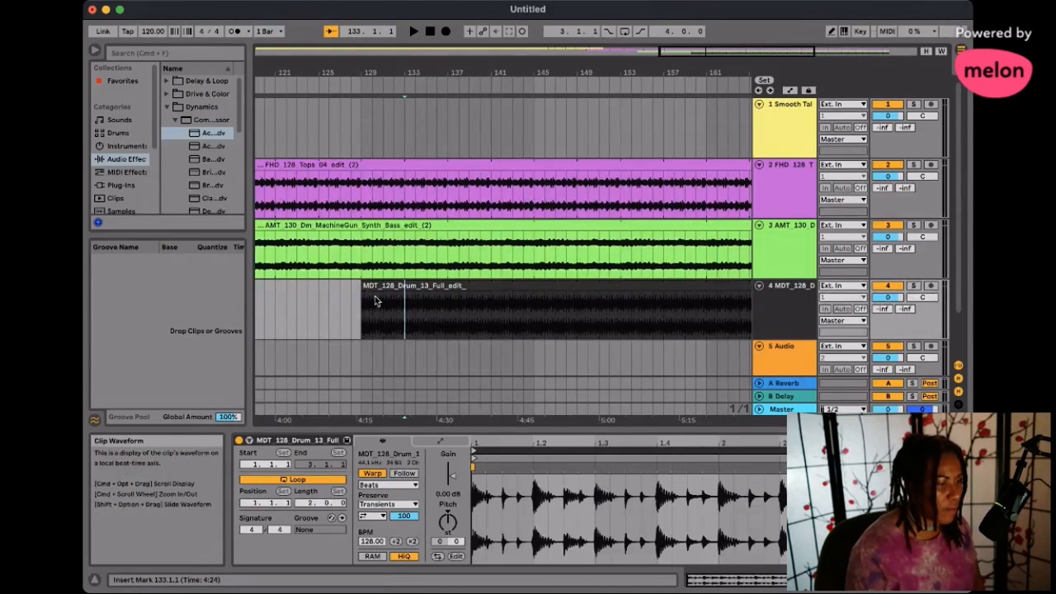
click(372, 410)
drag(451, 476, 452, 495)
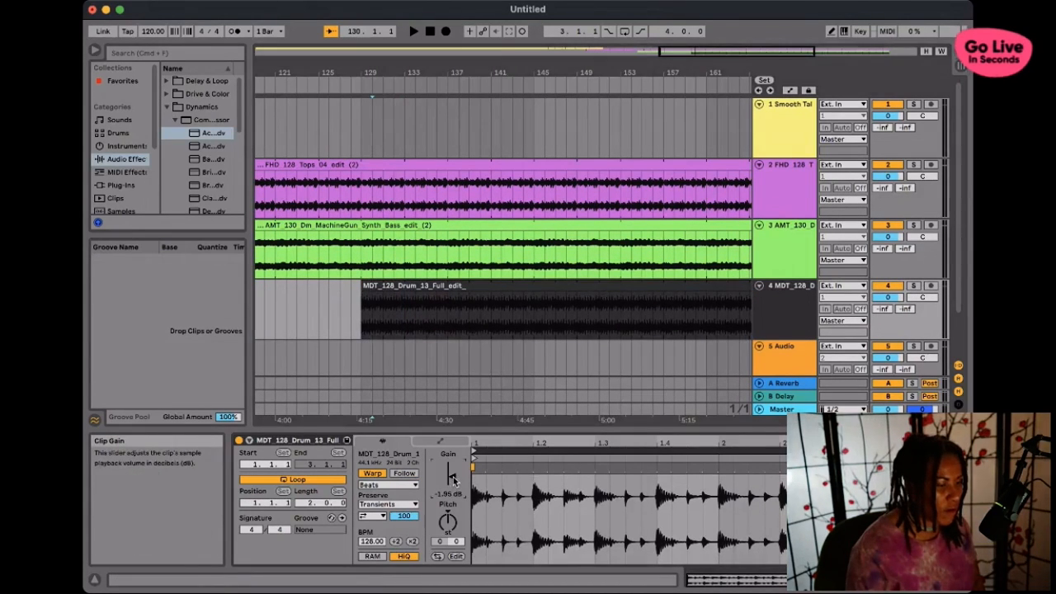
- Add the Basic Peak Compressor preset to the MDT drum track and set its attack to 0.35 ms
click(203, 160)
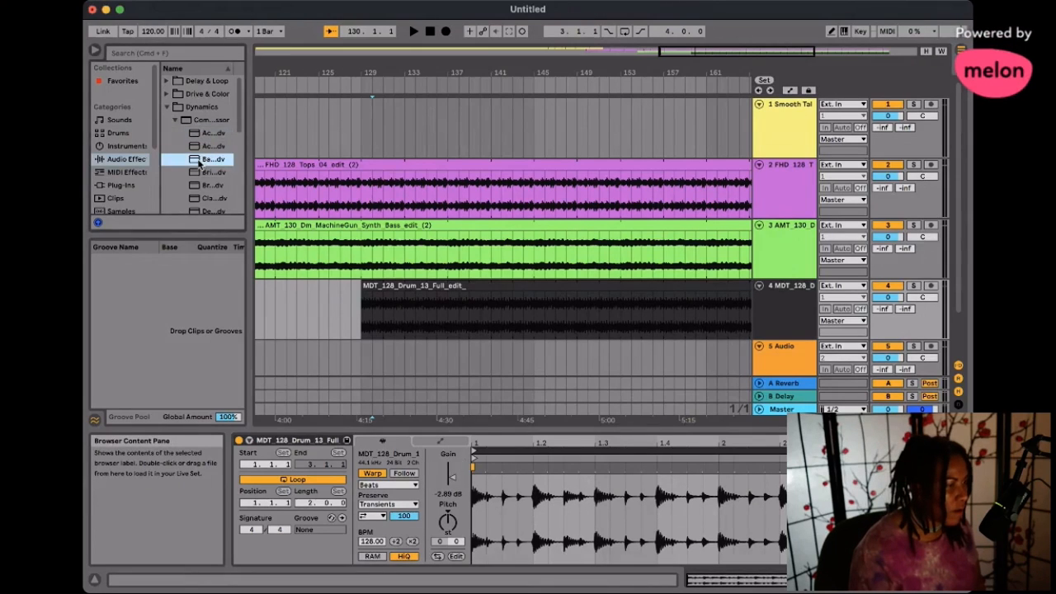
drag(425, 338, 426, 340)
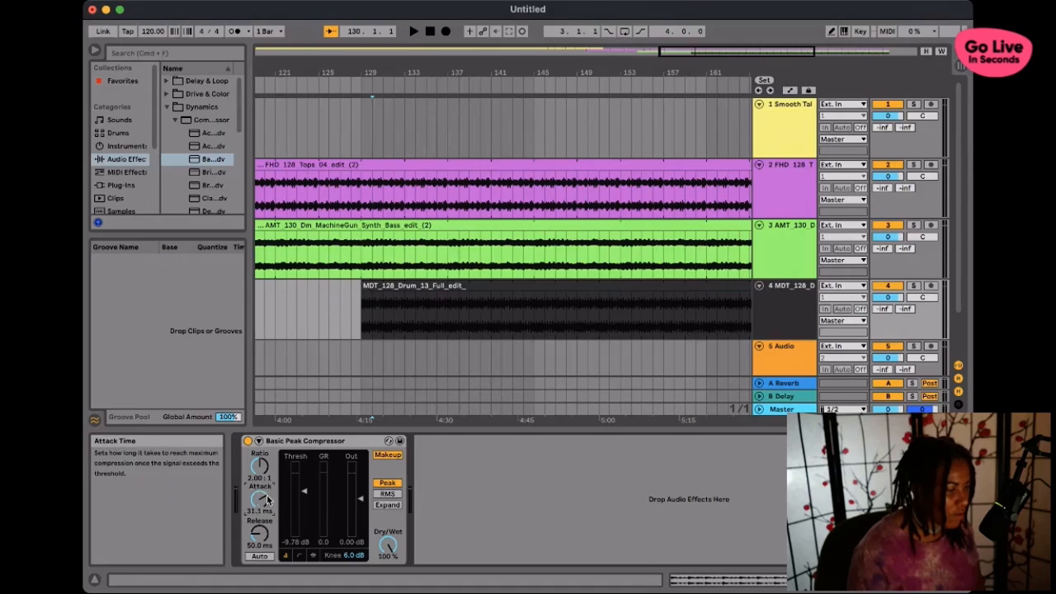
drag(260, 498, 259, 495)
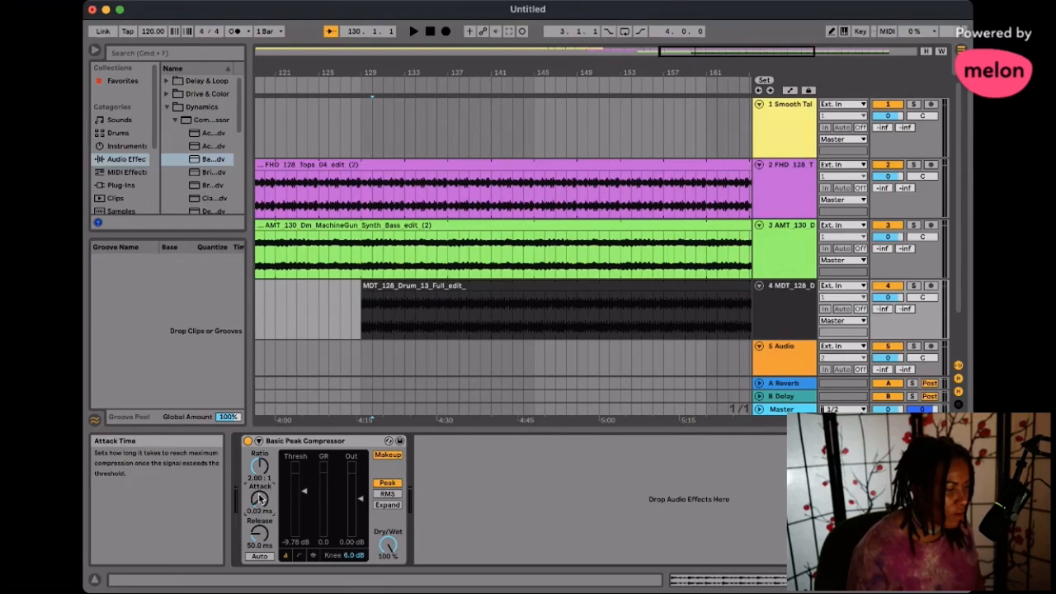
drag(260, 498, 260, 499)
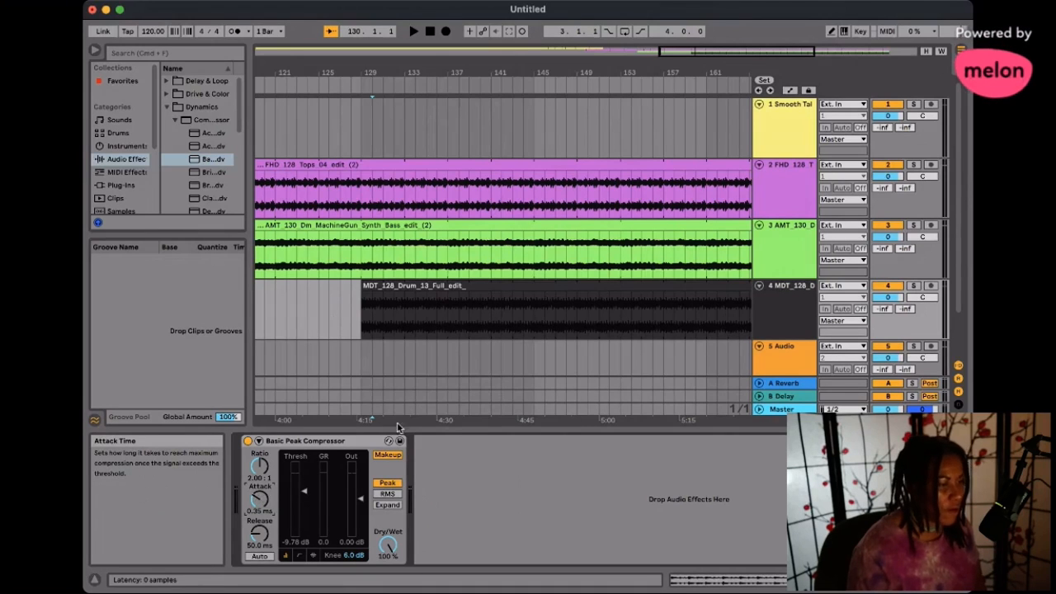
- Add a short fade-in at the start of the MDT drum clip at bar 129
scroll(497, 305, right, 2)
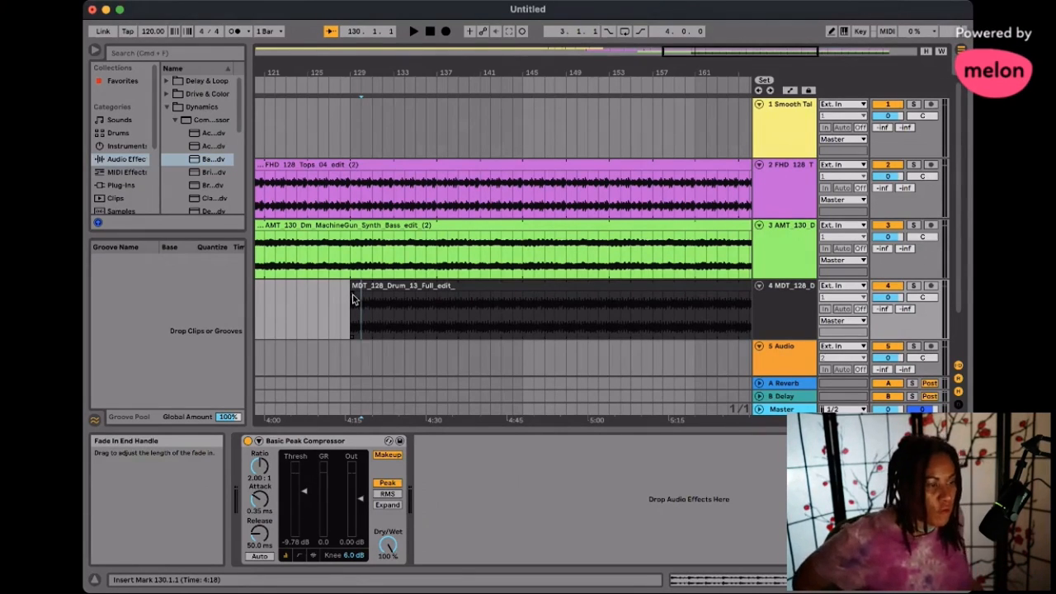
scroll(341, 146, left, 5)
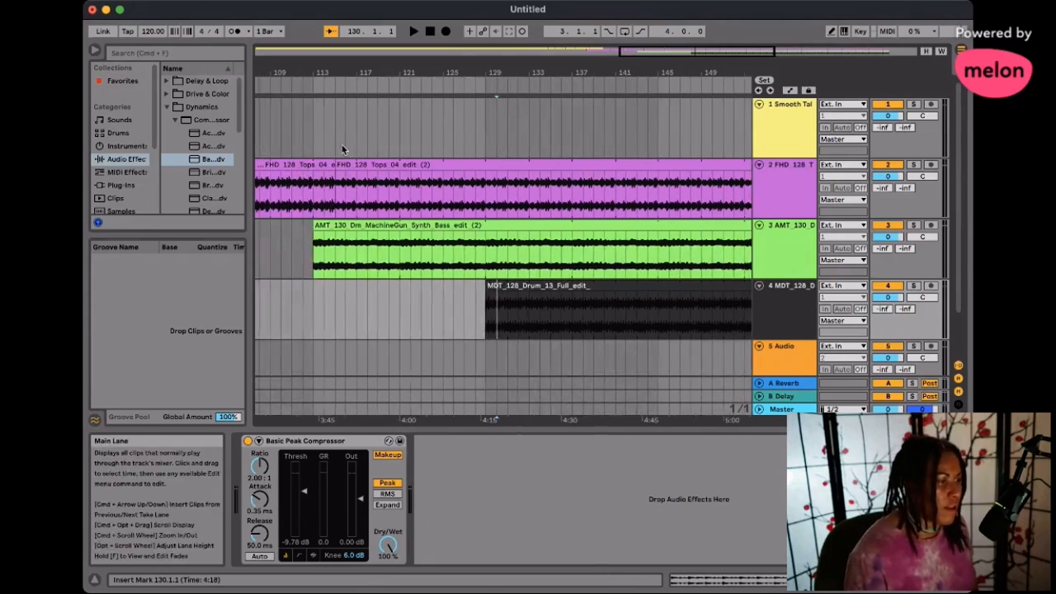
scroll(297, 161, left, 4)
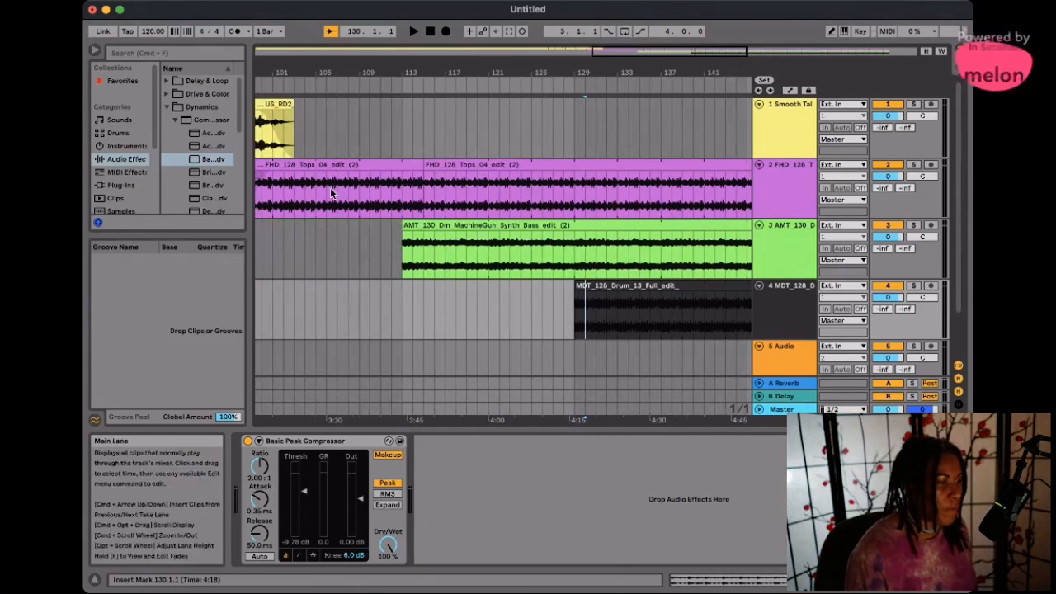
scroll(284, 161, left, 5)
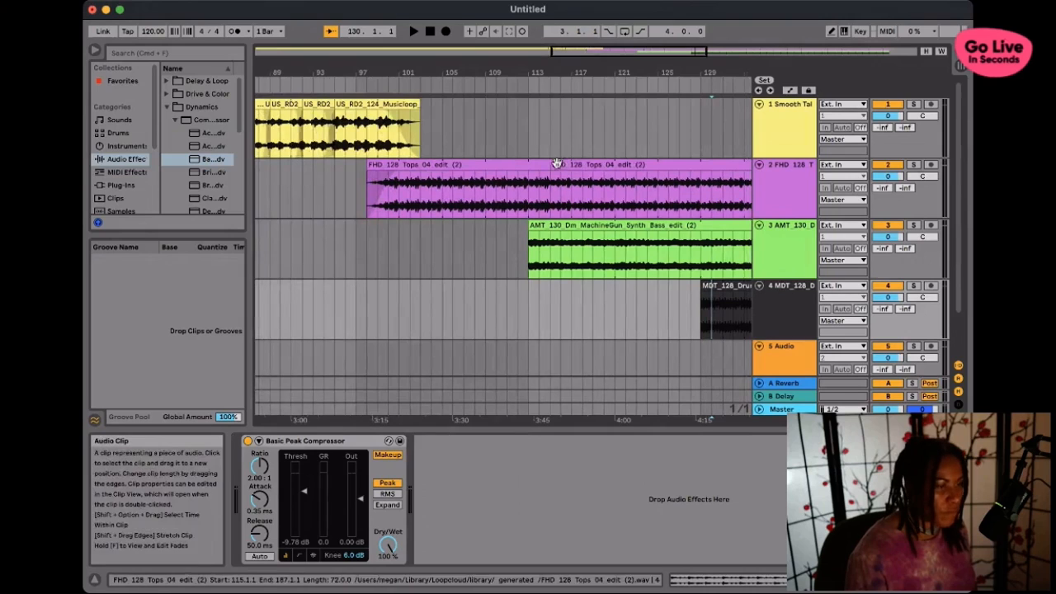
scroll(486, 182, right, 2)
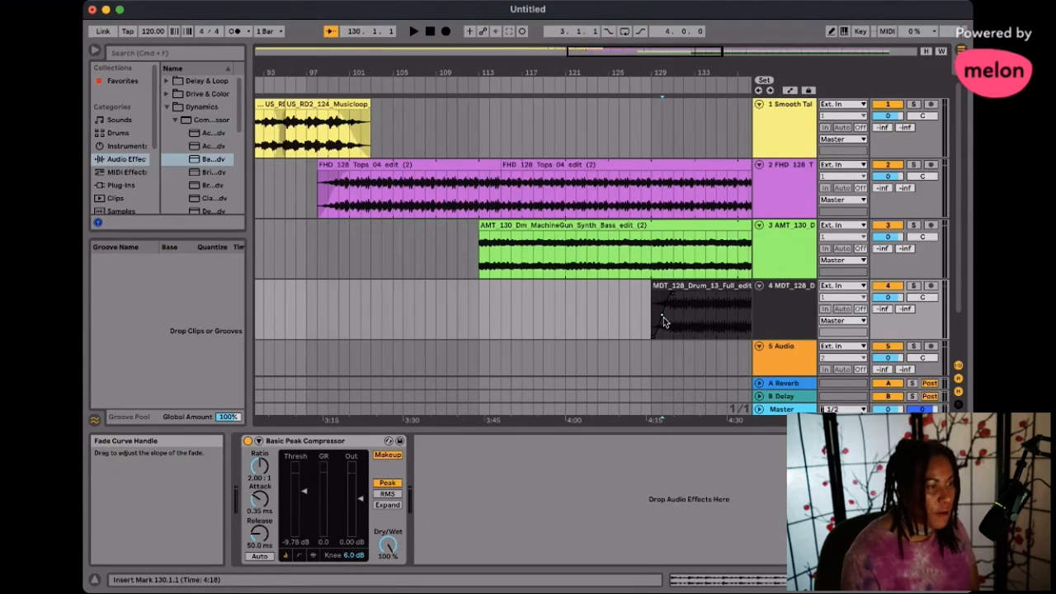
- Select the second FHD tops clip and play the arrangement from about bar 109
click(385, 164)
click(573, 164)
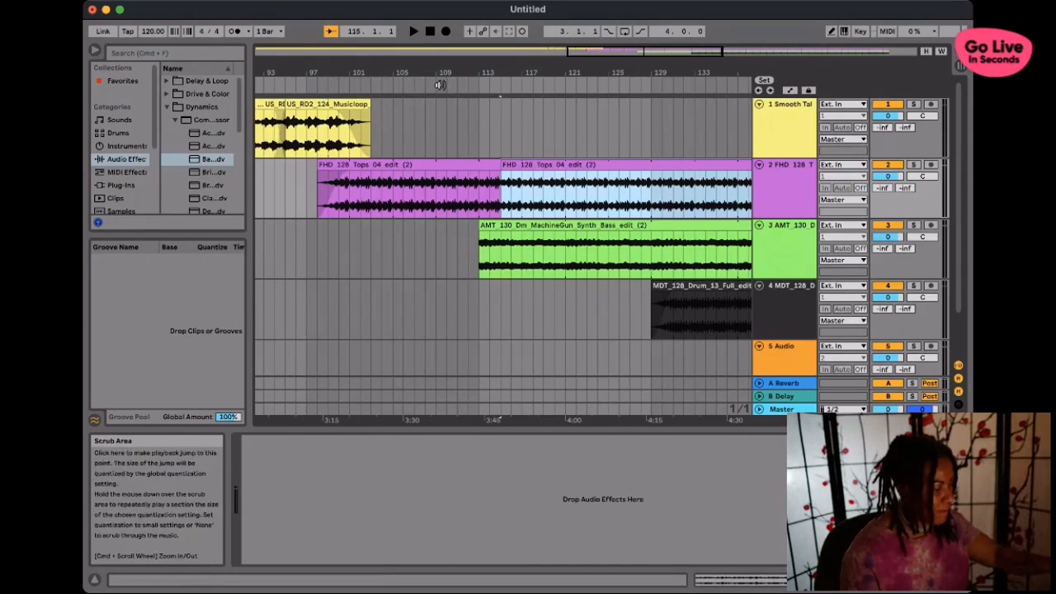
click(438, 88)
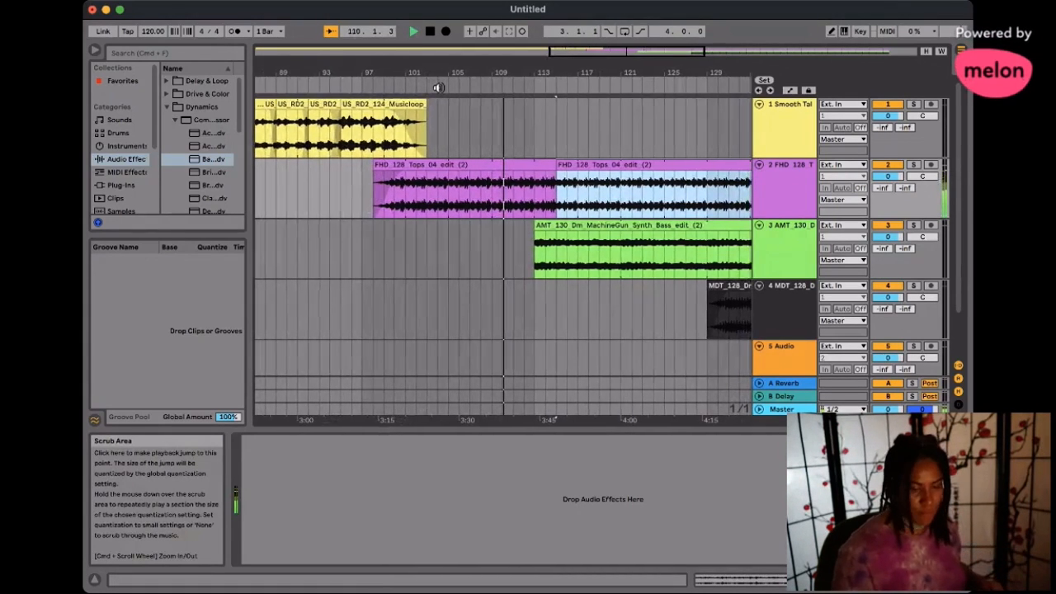
- Lower the clip gain of the MDT drum loop to -3.20 dB and of the synth bass to -3.72 dB
click(618, 305)
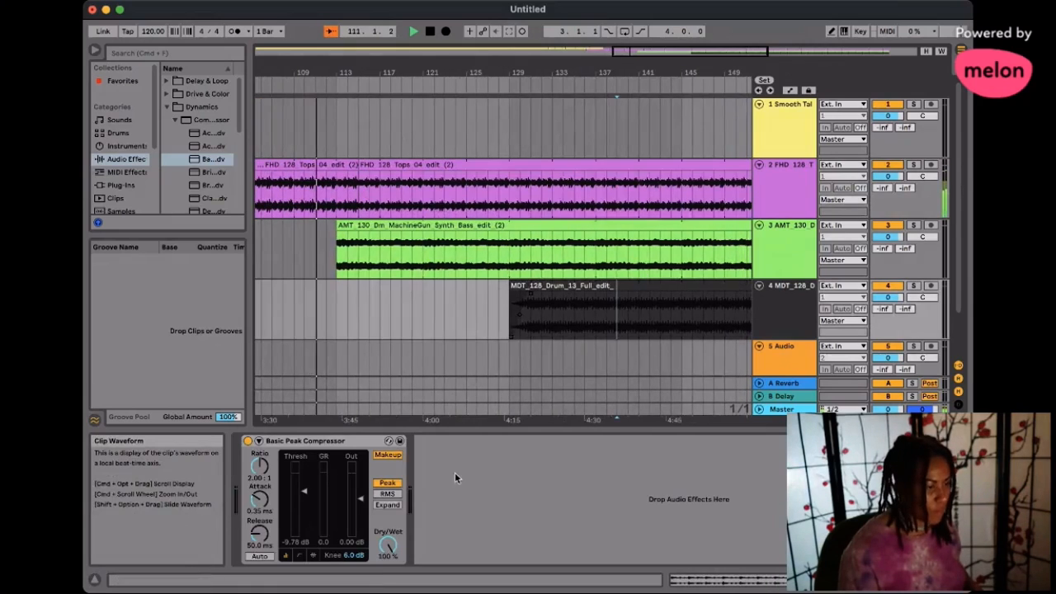
click(752, 580)
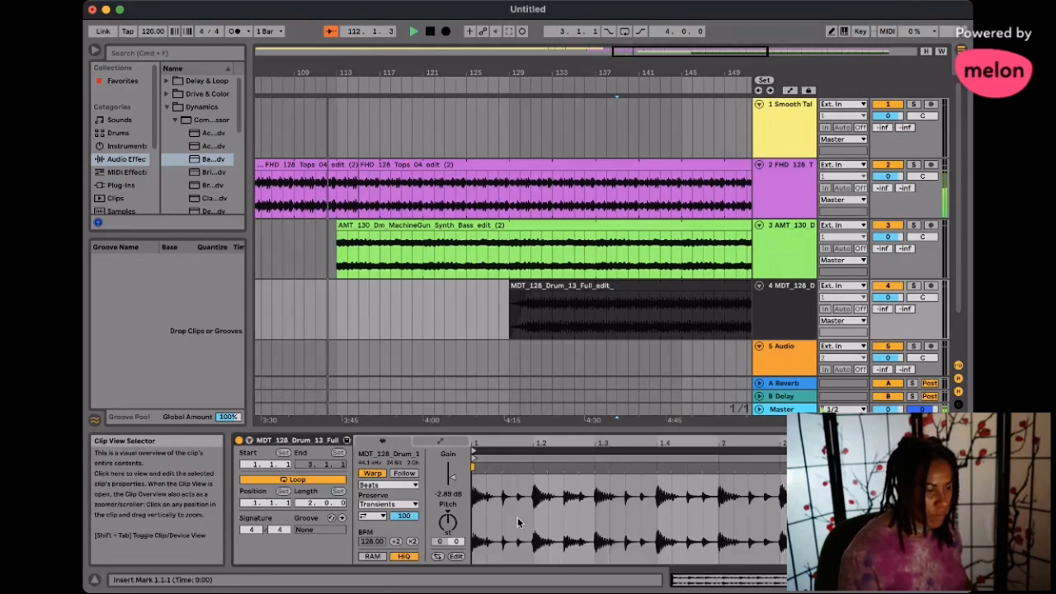
drag(449, 475, 452, 481)
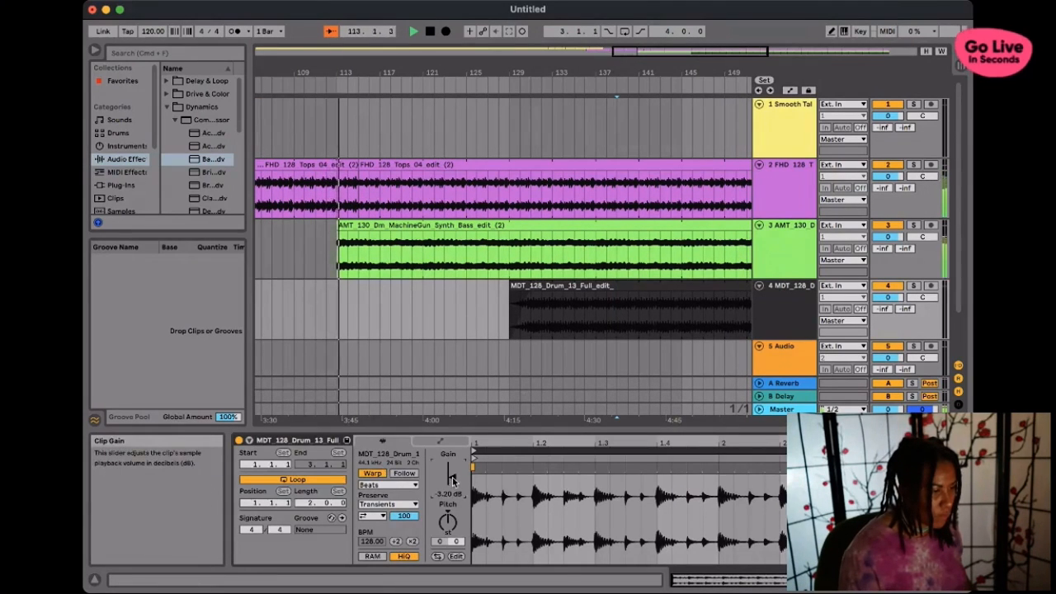
click(401, 253)
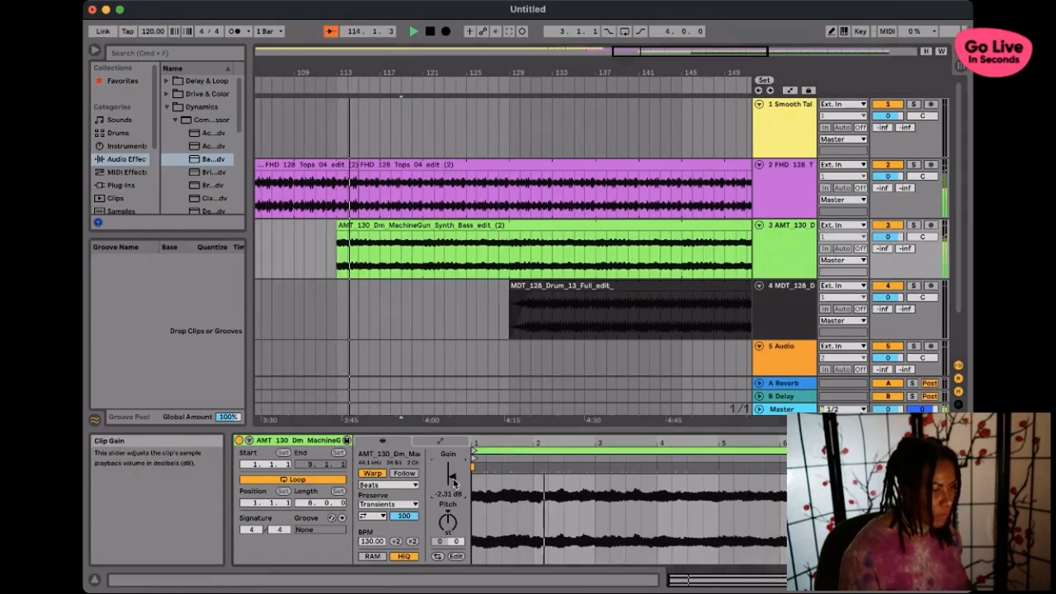
drag(451, 482, 452, 488)
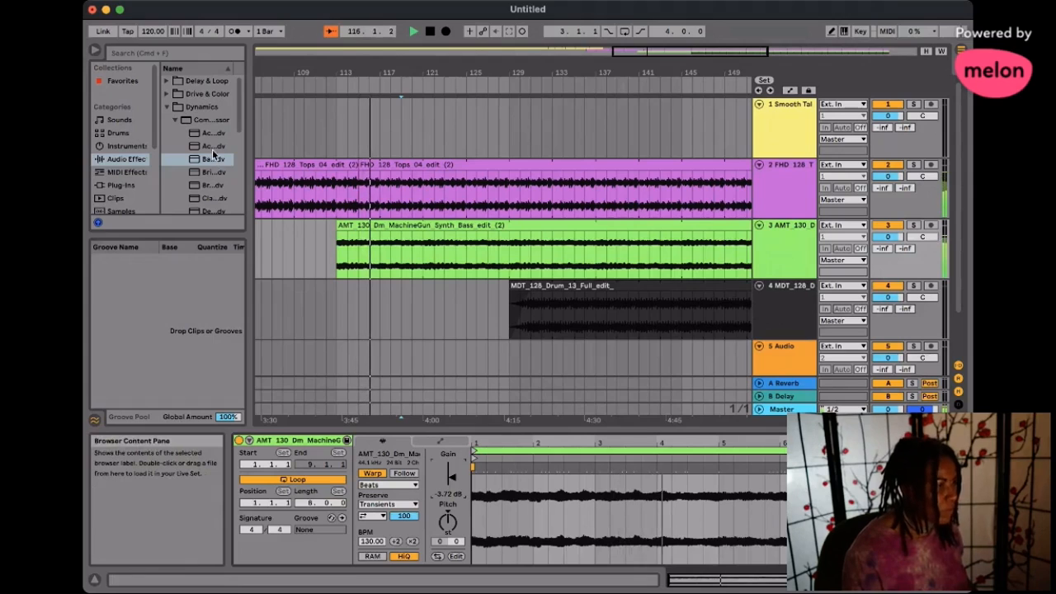
- Add the Acoustic compressor preset to the synth bass track, with threshold -24.1 dB and attack 0.39 ms
drag(212, 147, 448, 252)
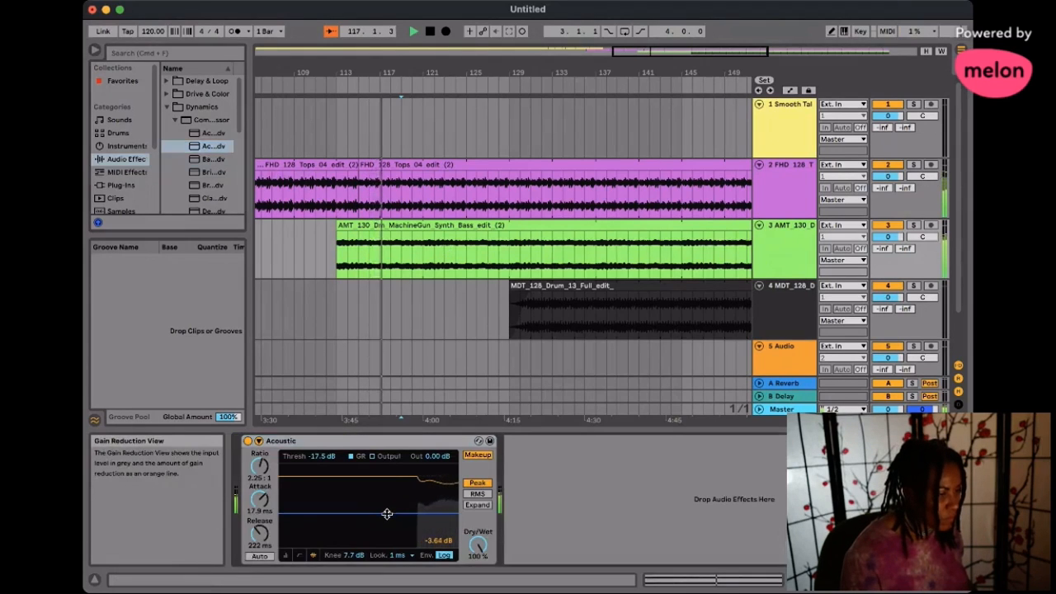
mouse_move(387, 514)
mouse_down()
mouse_move(387, 539)
mouse_move(387, 512)
mouse_up()
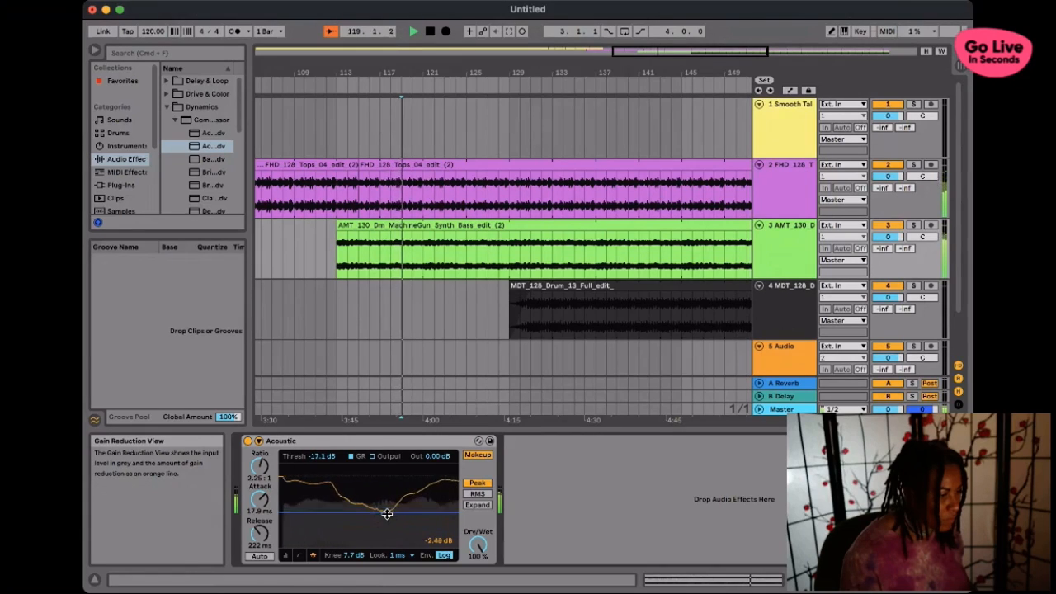
drag(262, 497, 264, 495)
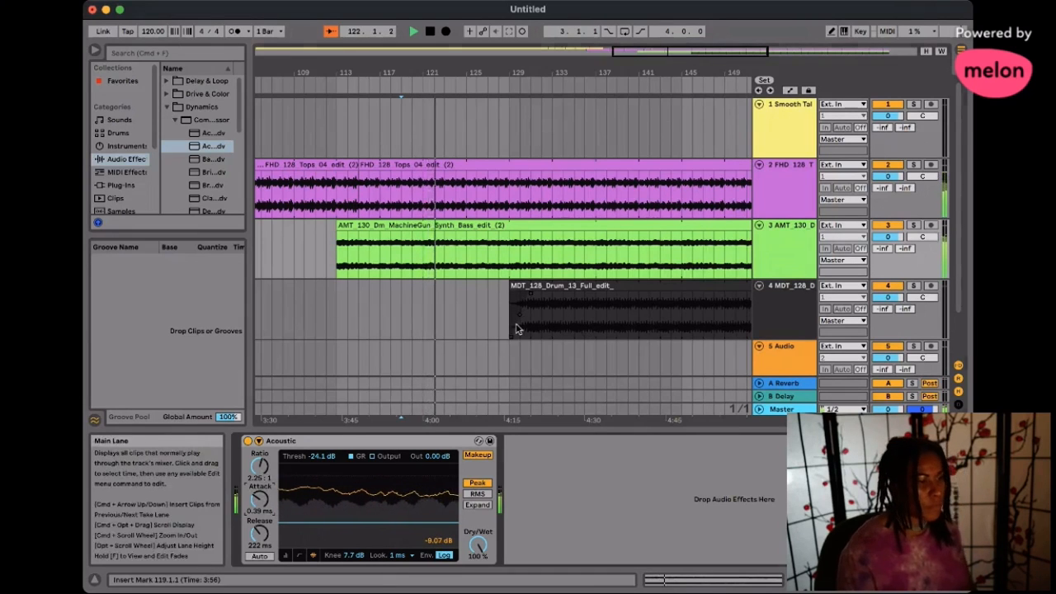
scroll(513, 328, right, 2)
scroll(495, 329, right, 1)
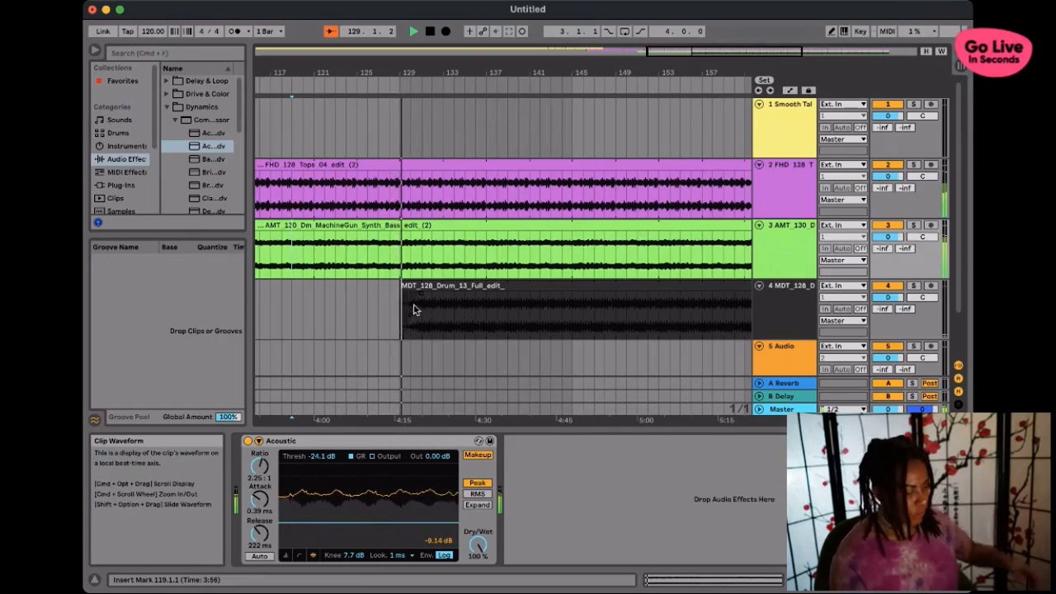
- Play the arrangement from just before the MDT drum clip enters at bar 129
key(space)
drag(430, 286, 428, 287)
click(391, 144)
click(371, 86)
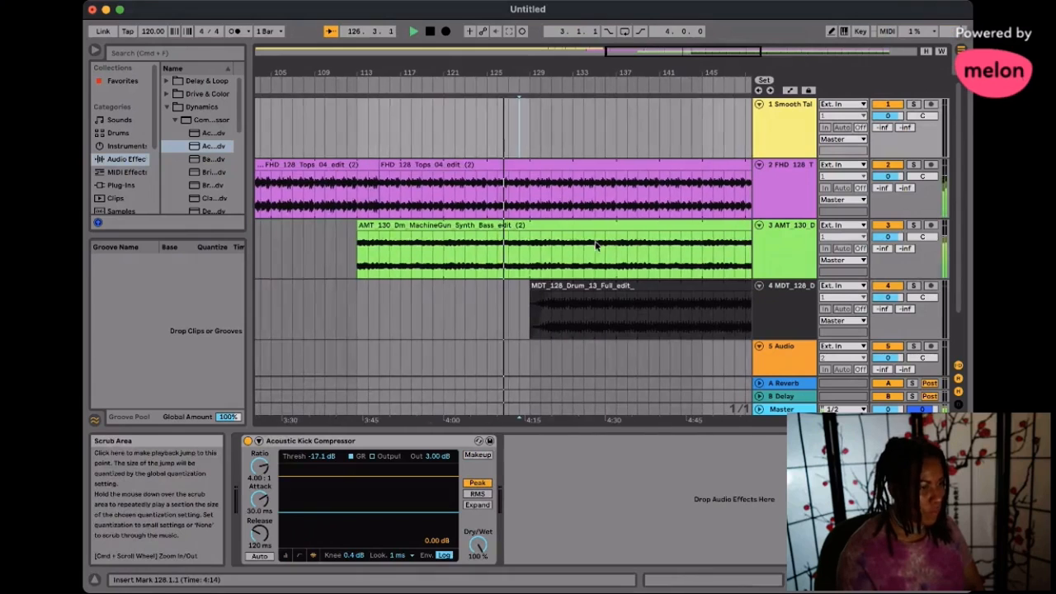
- Lower the clip gain of the MDT drum loop to -4.16 dB while the arrangement plays
click(544, 294)
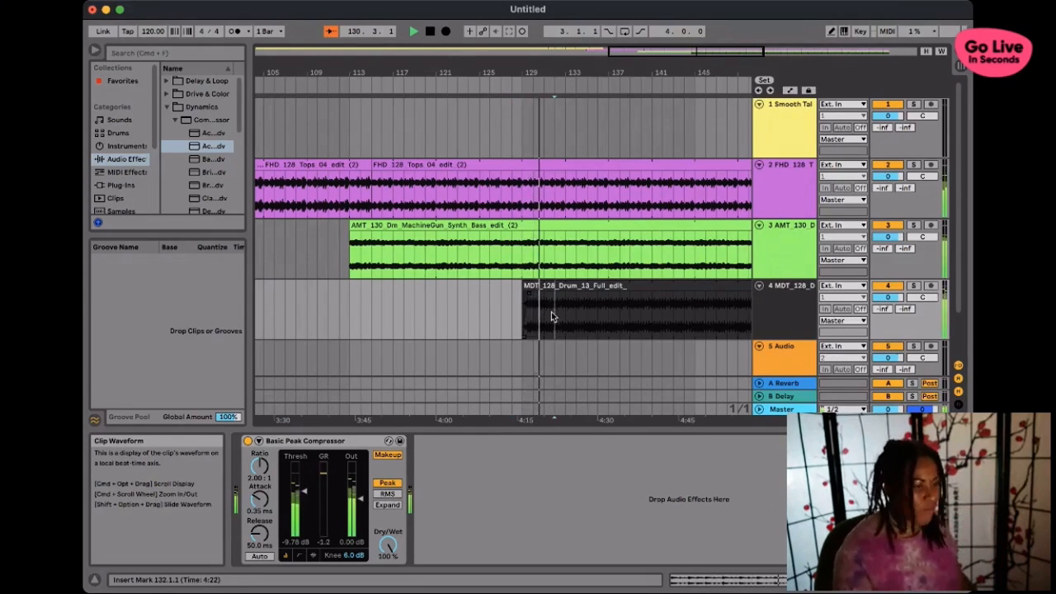
key(shift+Tab)
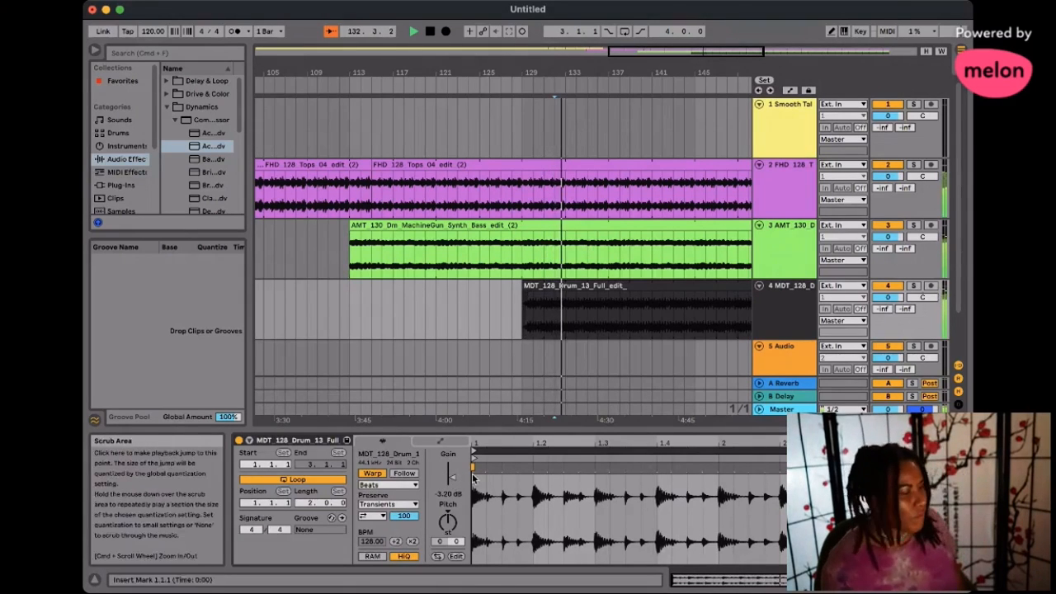
drag(454, 482, 453, 488)
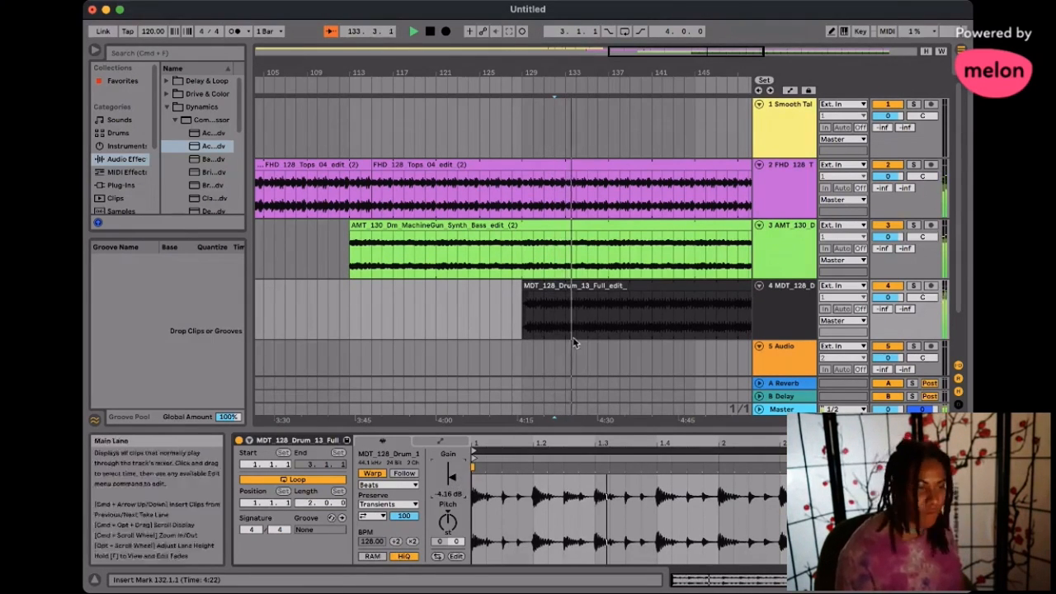
scroll(575, 321, right, 3)
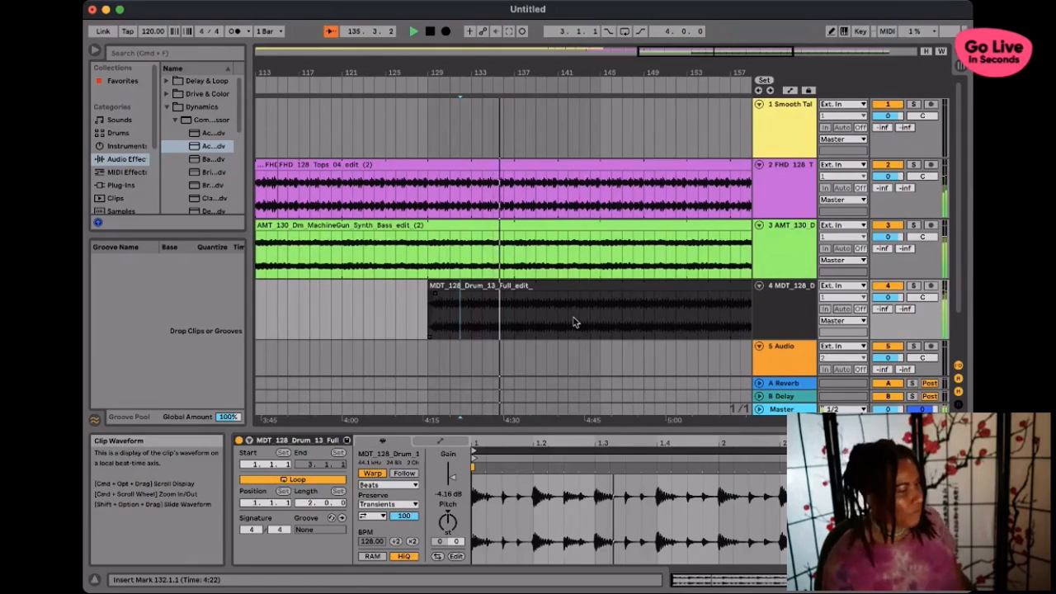
scroll(563, 322, right, 6)
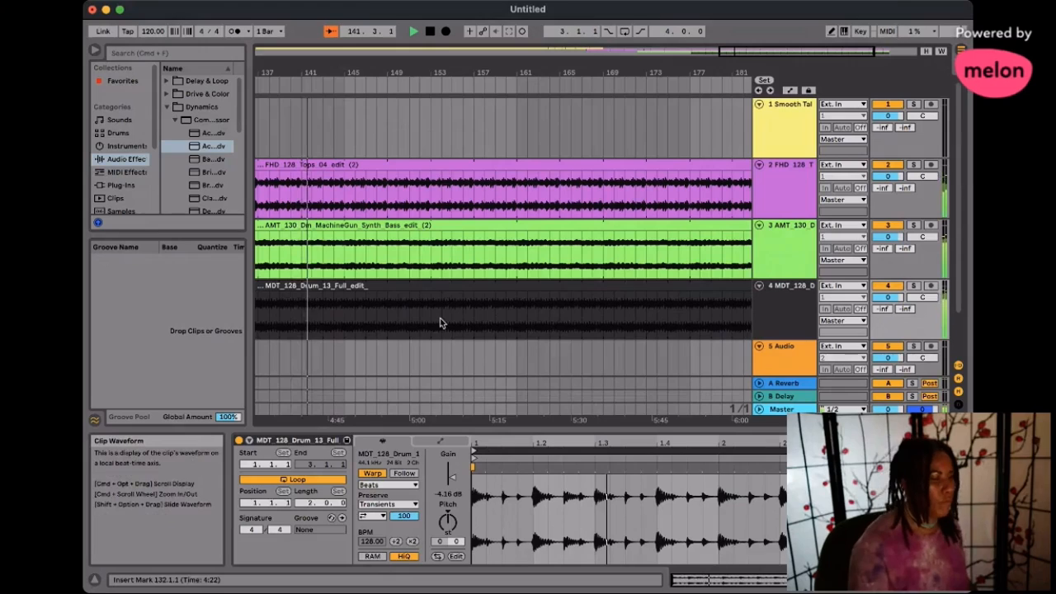
click(454, 285)
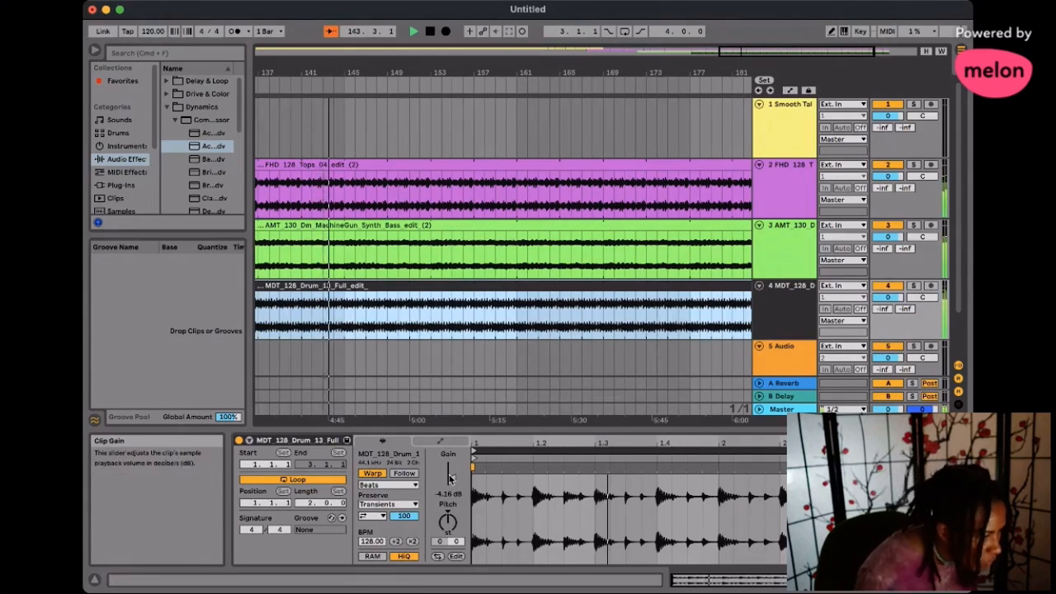
click(308, 443)
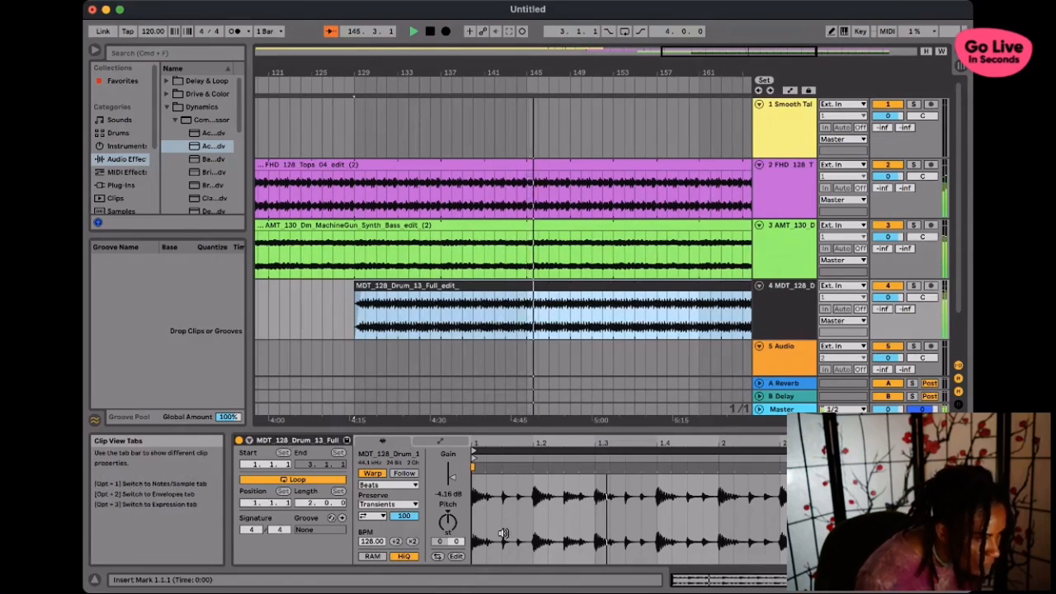
click(451, 477)
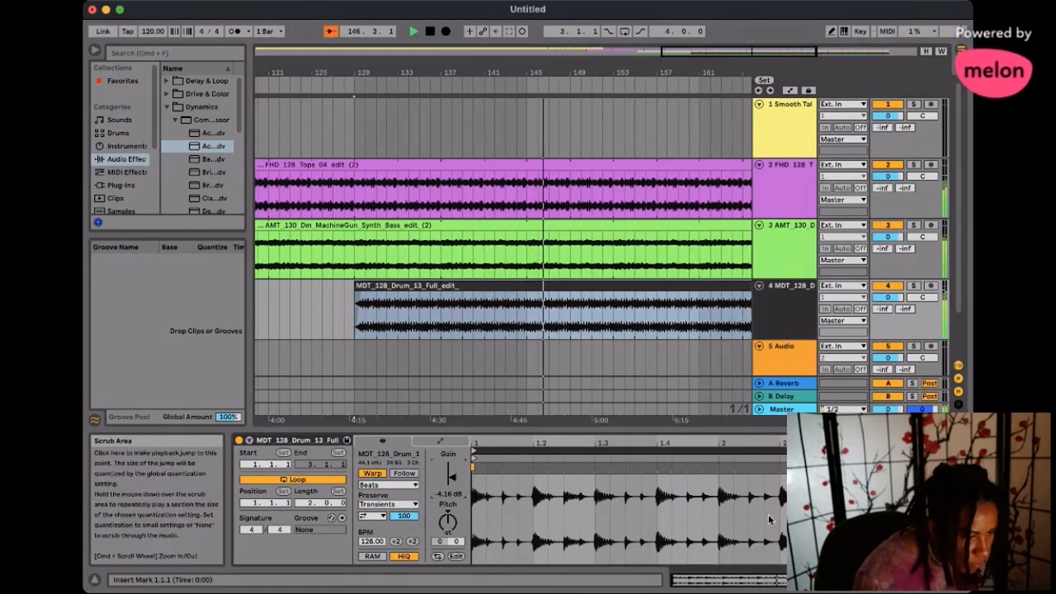
- Try switching off warping on the MDT drum clip and undo that change
click(767, 518)
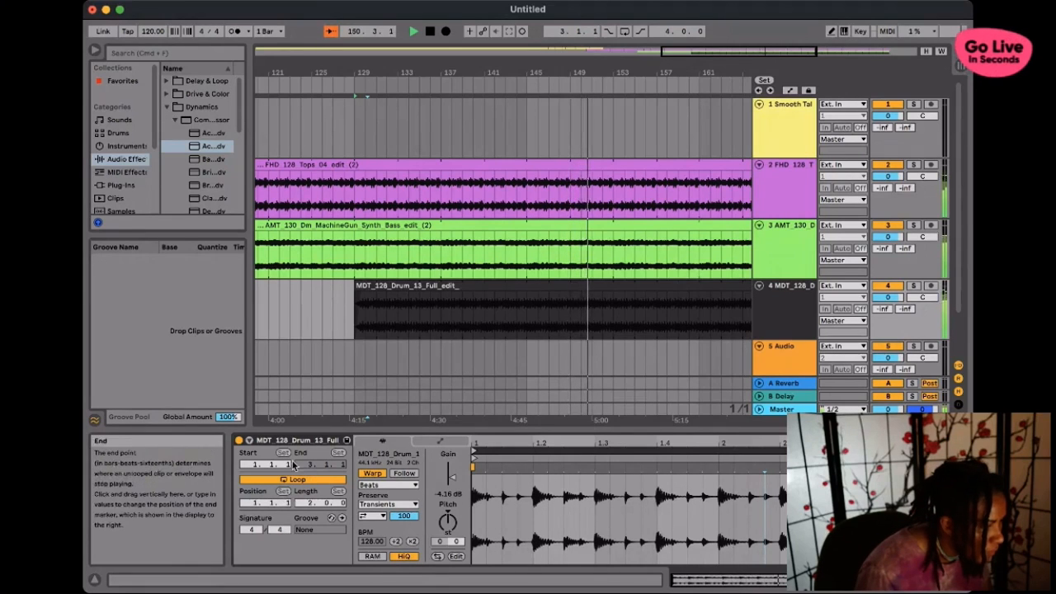
click(372, 473)
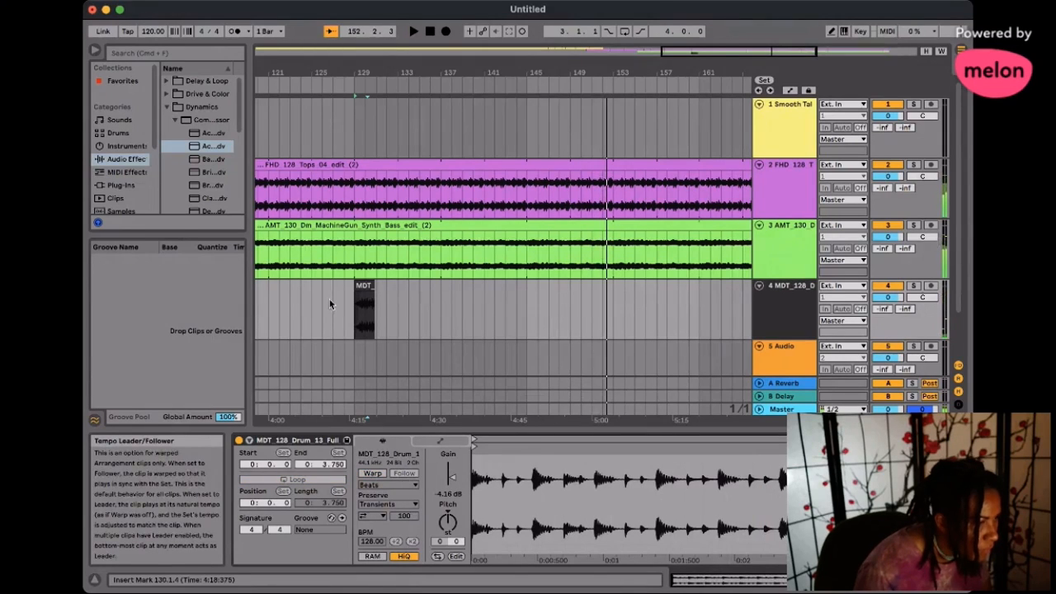
key(space)
click(364, 310)
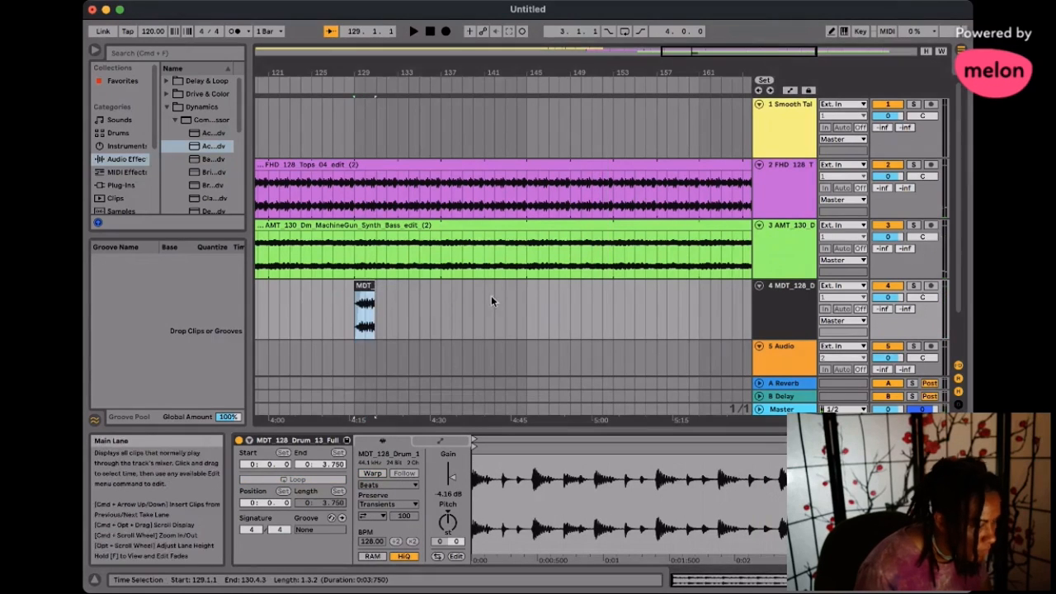
key(super+z)
- Set the MDT drum track's Basic Peak Compressor to threshold -7.21 dB, output -0.33 dB and attack 0.07 ms during playback
key(space)
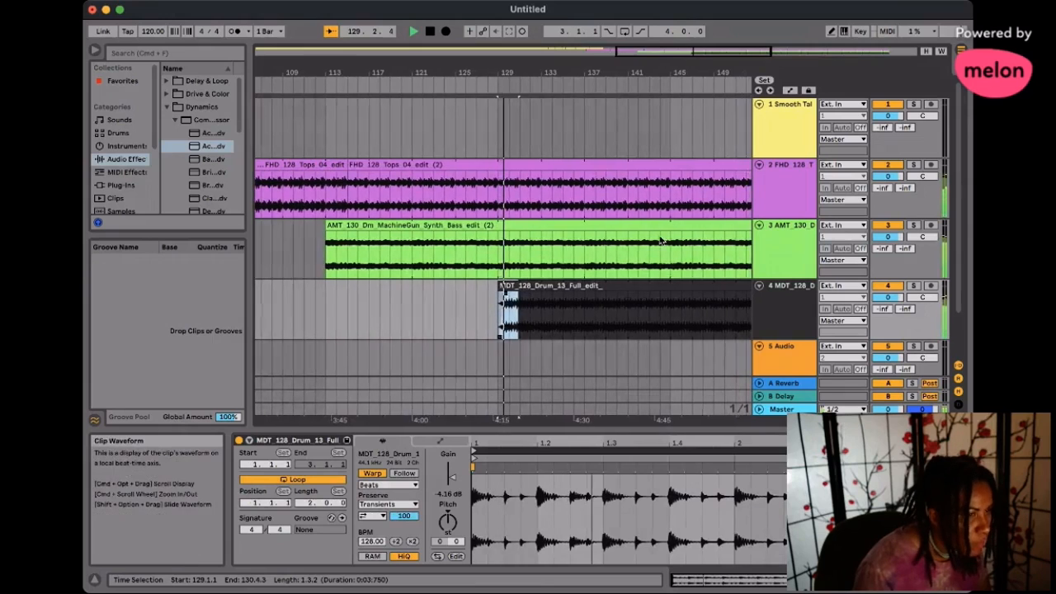
click(689, 143)
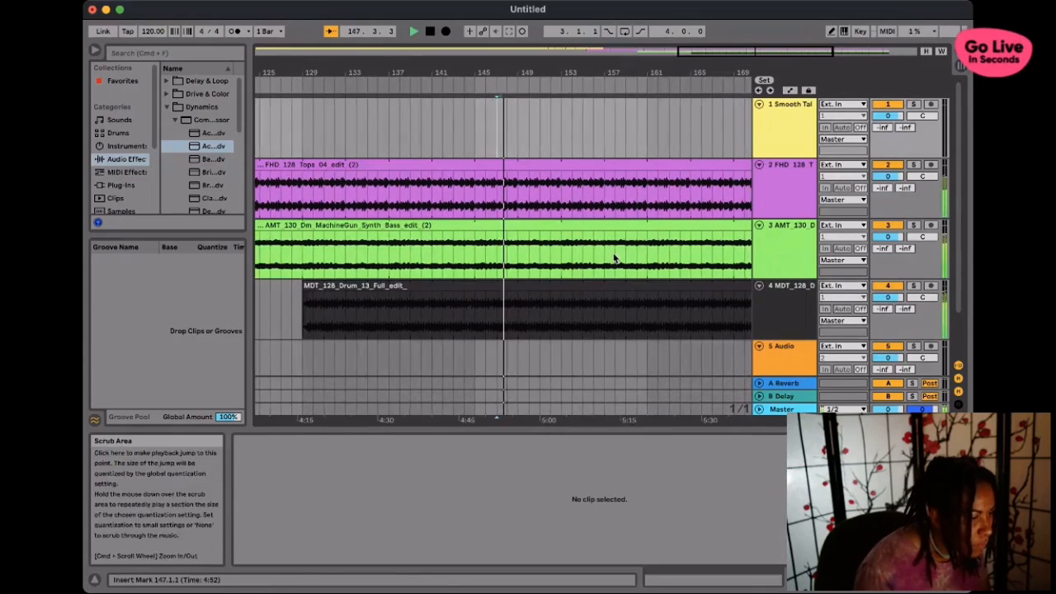
click(529, 310)
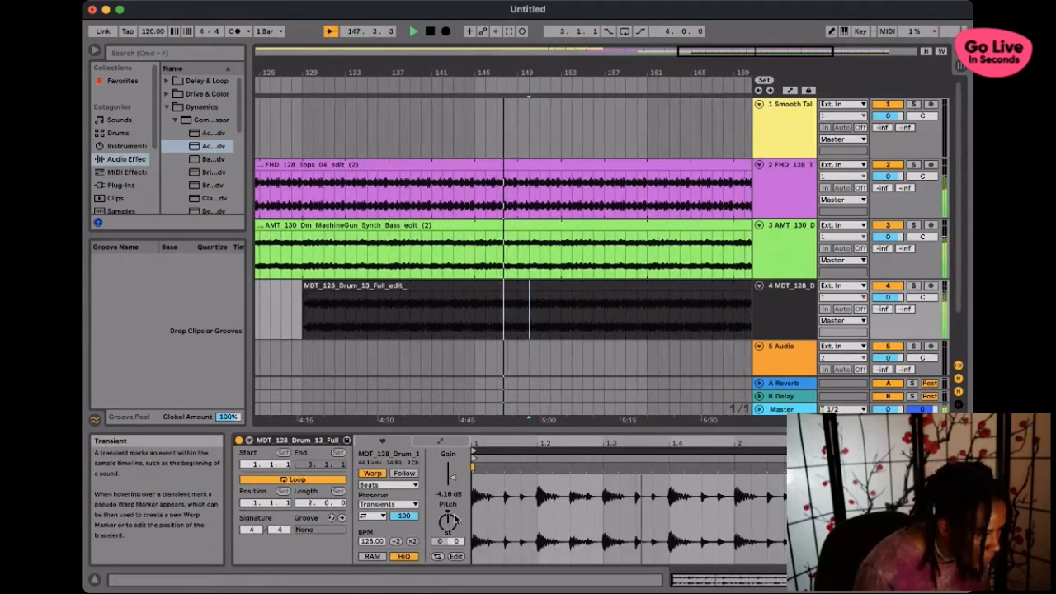
click(866, 580)
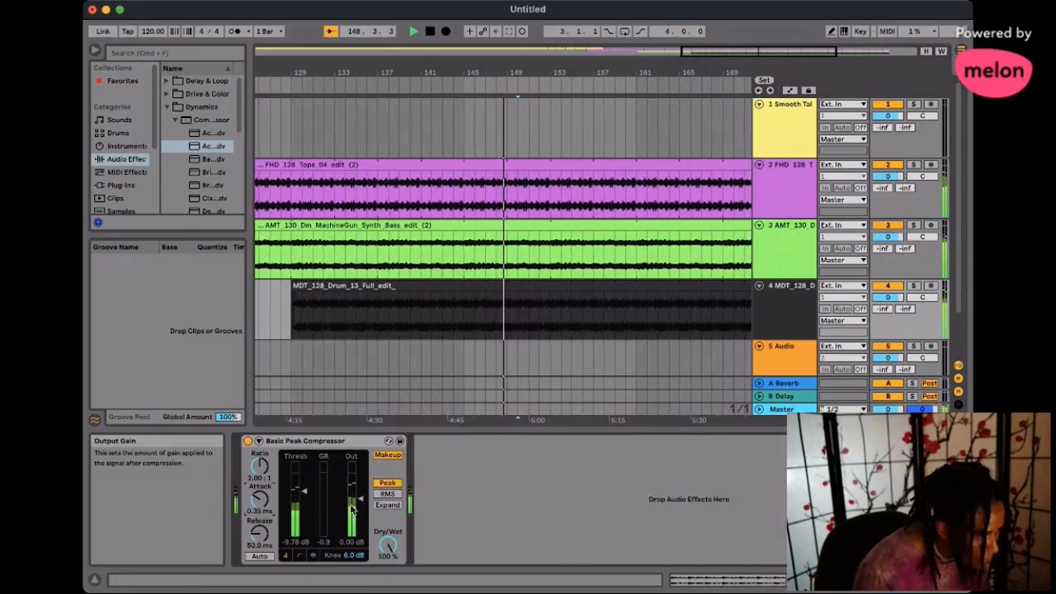
mouse_move(304, 493)
mouse_down()
mouse_move(303, 509)
mouse_move(304, 486)
mouse_up()
mouse_move(363, 501)
mouse_down()
mouse_move(363, 479)
mouse_move(363, 505)
mouse_up()
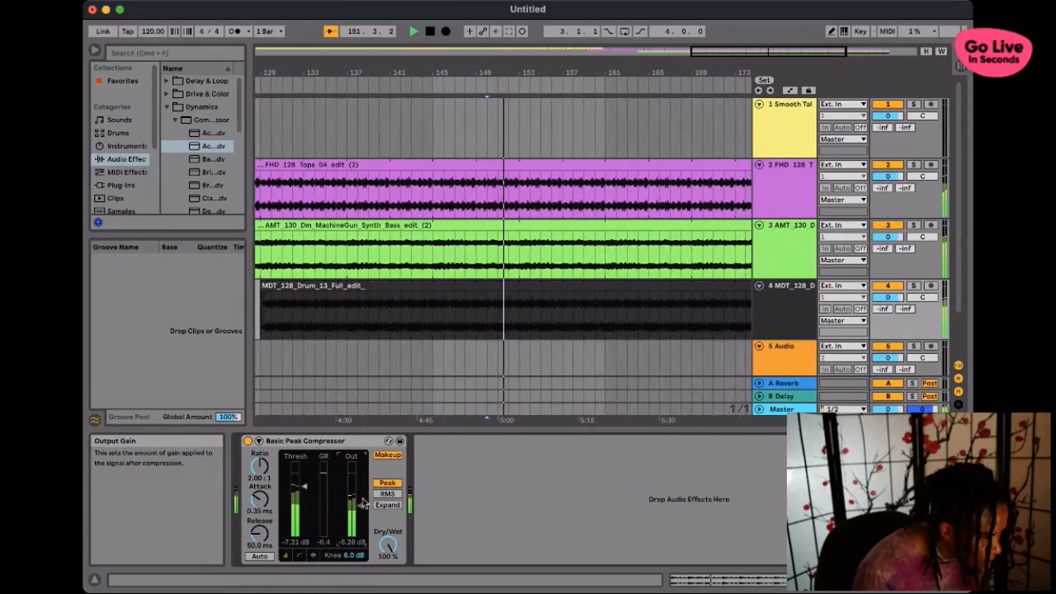
drag(259, 496, 257, 498)
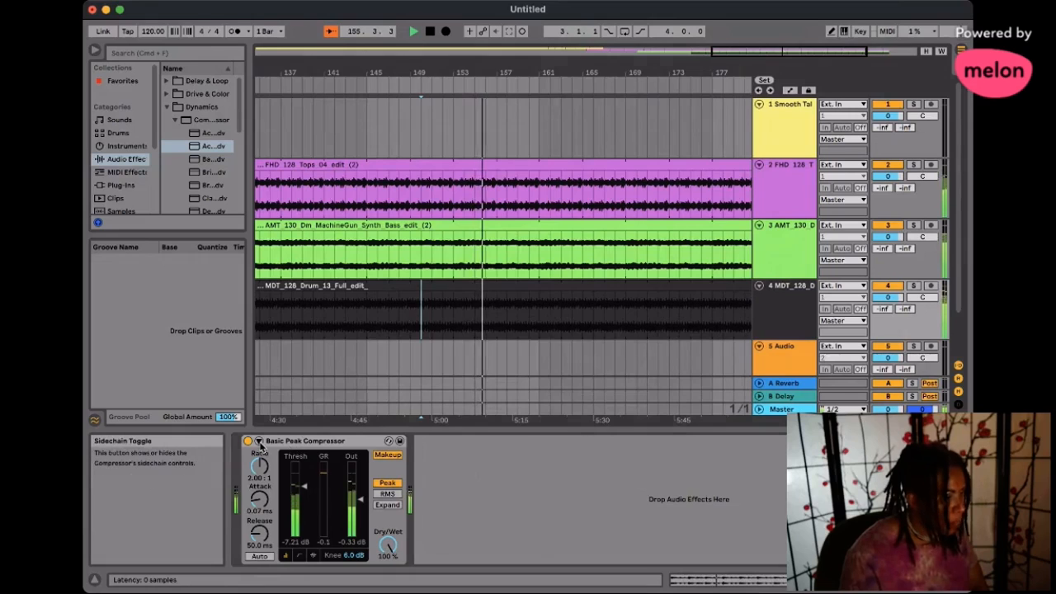
- Reveal the drum compressor's sidechain controls and set the sidechain gain to -8.85 dB
click(258, 440)
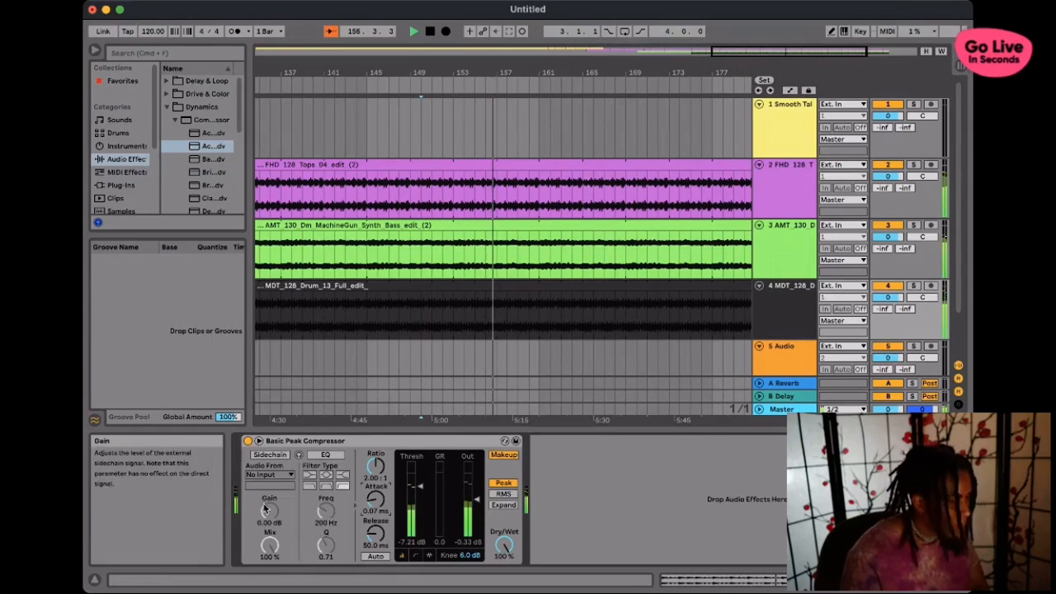
drag(265, 510, 265, 528)
drag(264, 510, 263, 493)
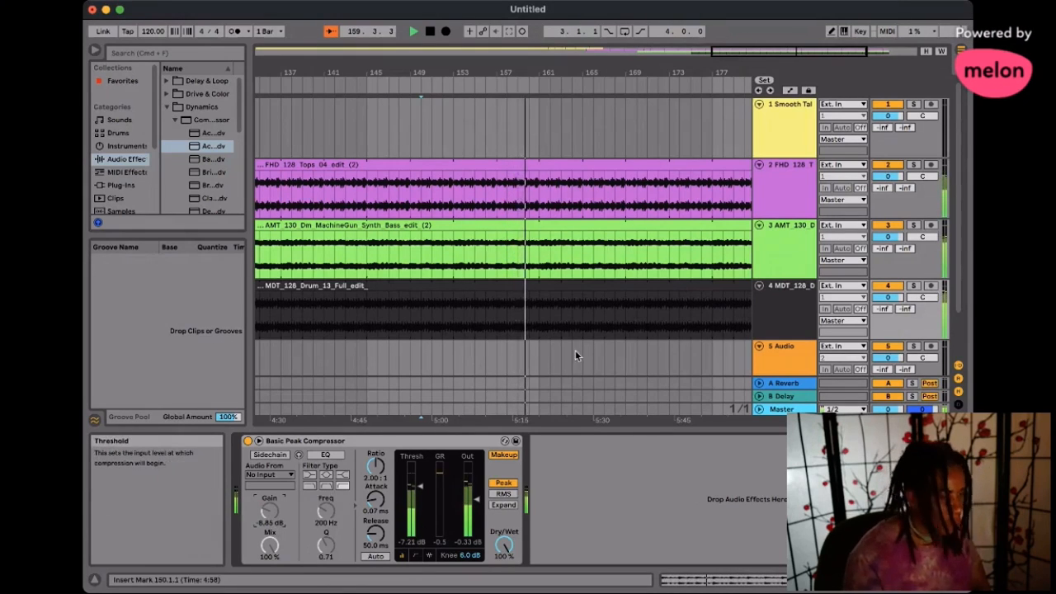
- Set the synth bass compressor's attack to 0.07 ms and sidechain gain to -3.16 dB, testing the external sidechain briefly before switching it off
click(549, 251)
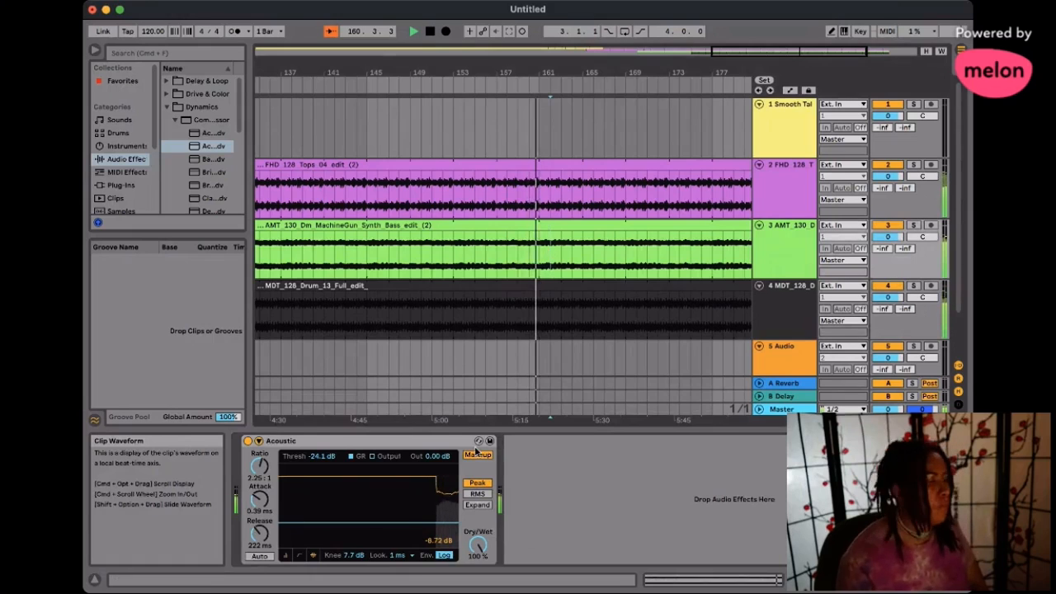
drag(259, 498, 259, 495)
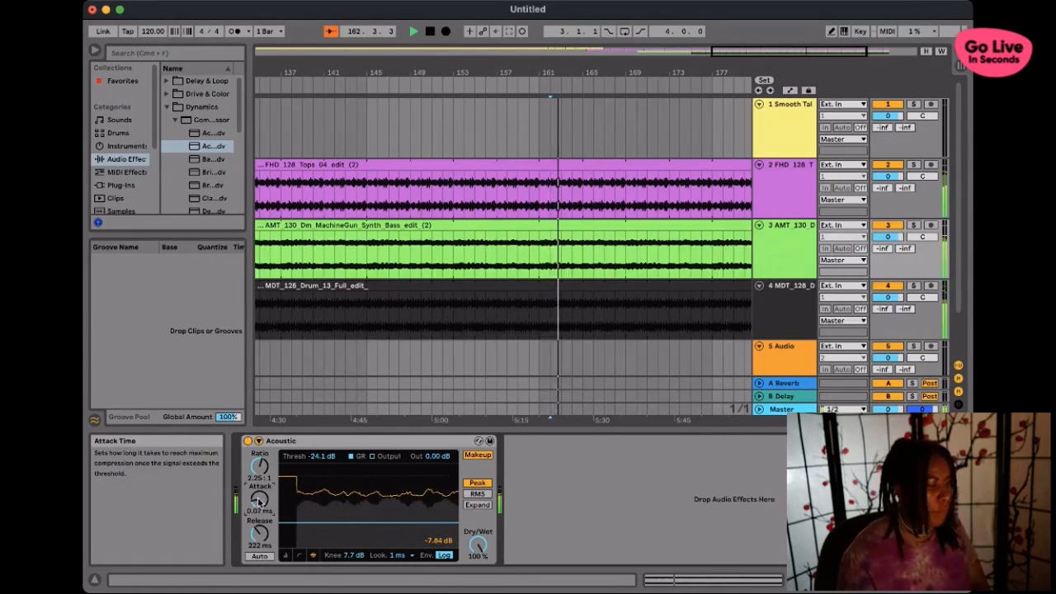
click(259, 441)
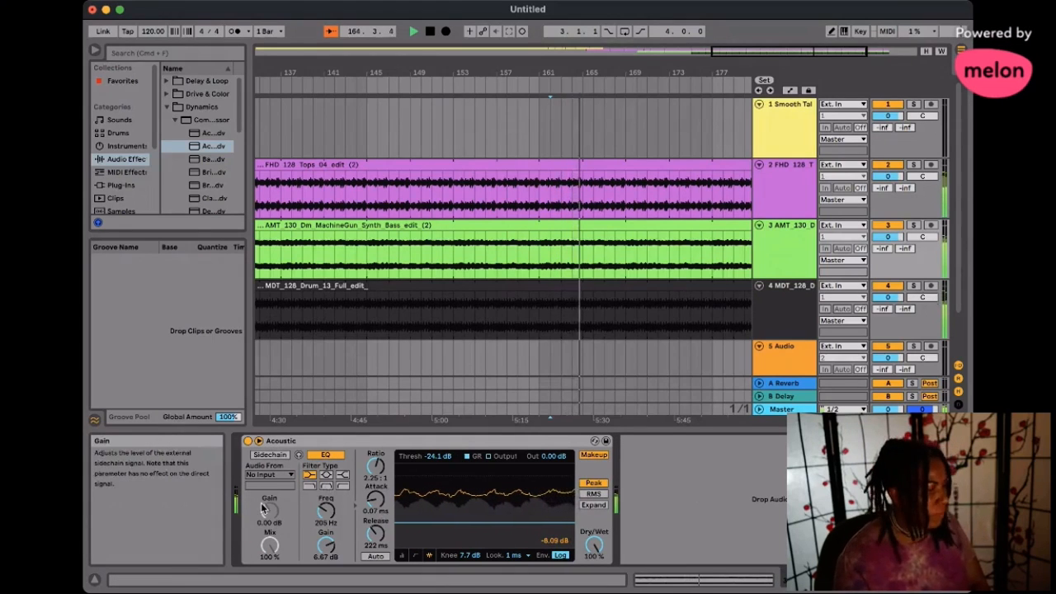
drag(265, 504, 264, 503)
click(272, 455)
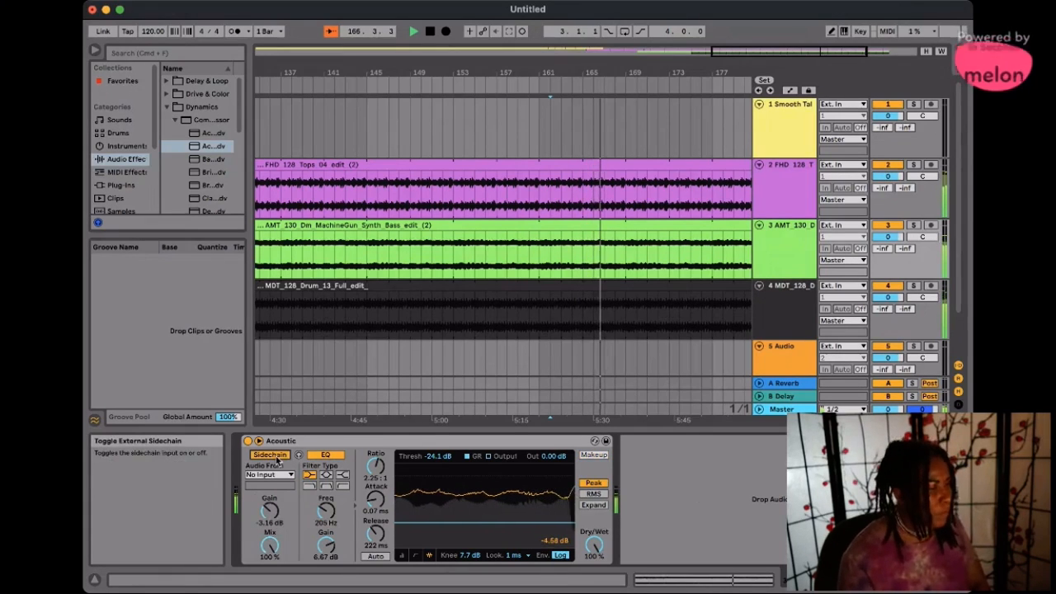
click(274, 455)
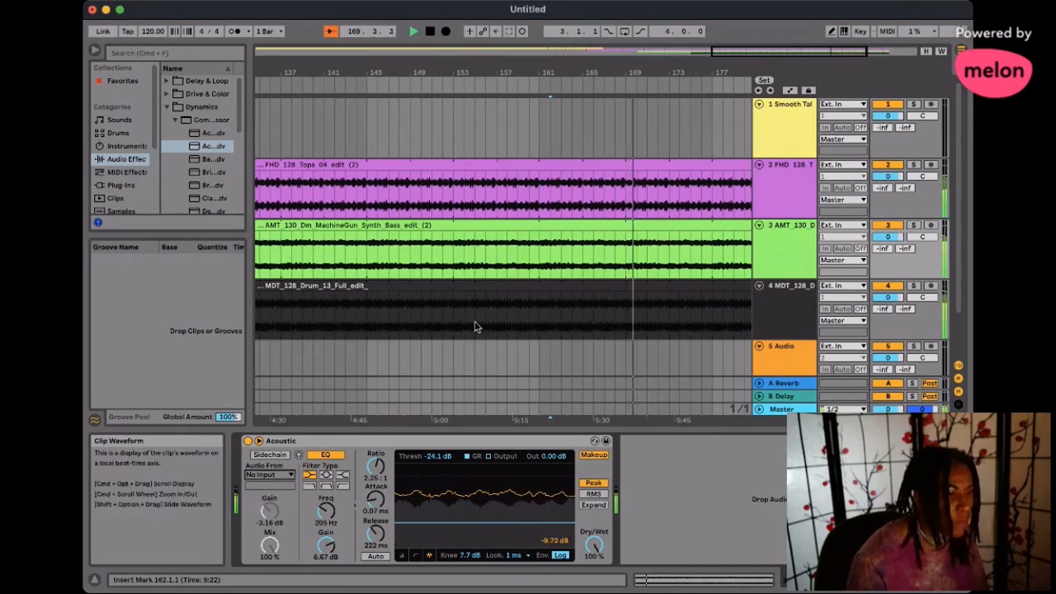
- Extend the FHD tops, synth bass and MDT drum clips together from their shared end to about bar 274
scroll(475, 327, right, 4)
drag(684, 353, 633, 151)
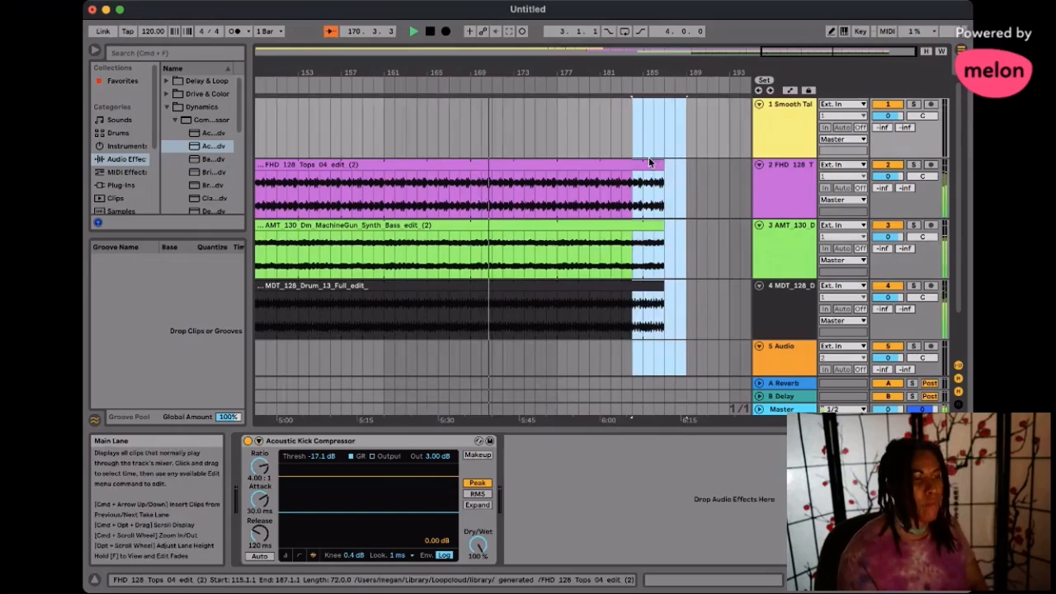
click(648, 163)
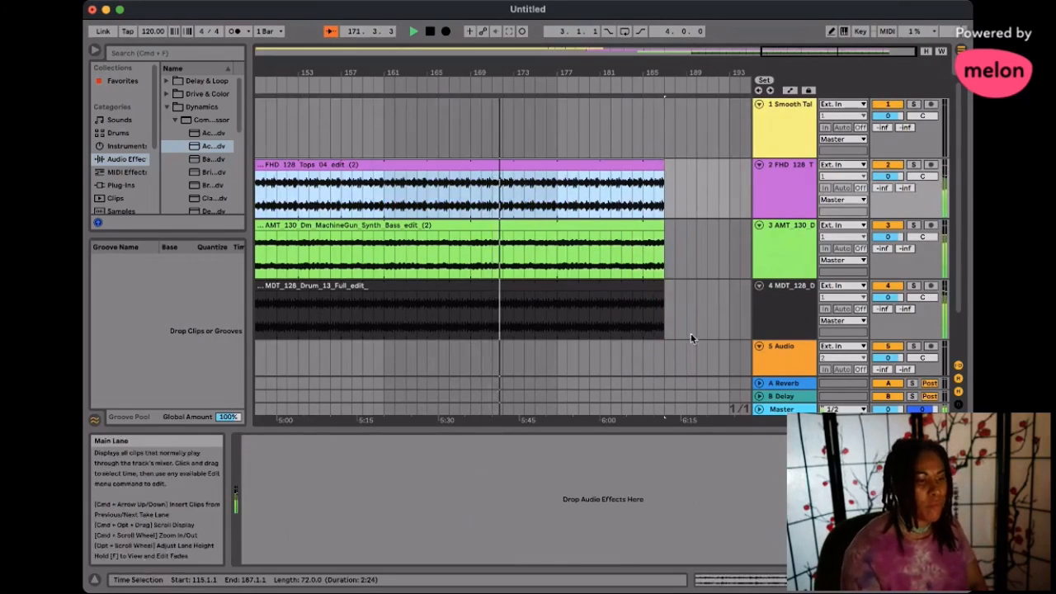
drag(688, 356, 915, 175)
scroll(612, 235, right, 4)
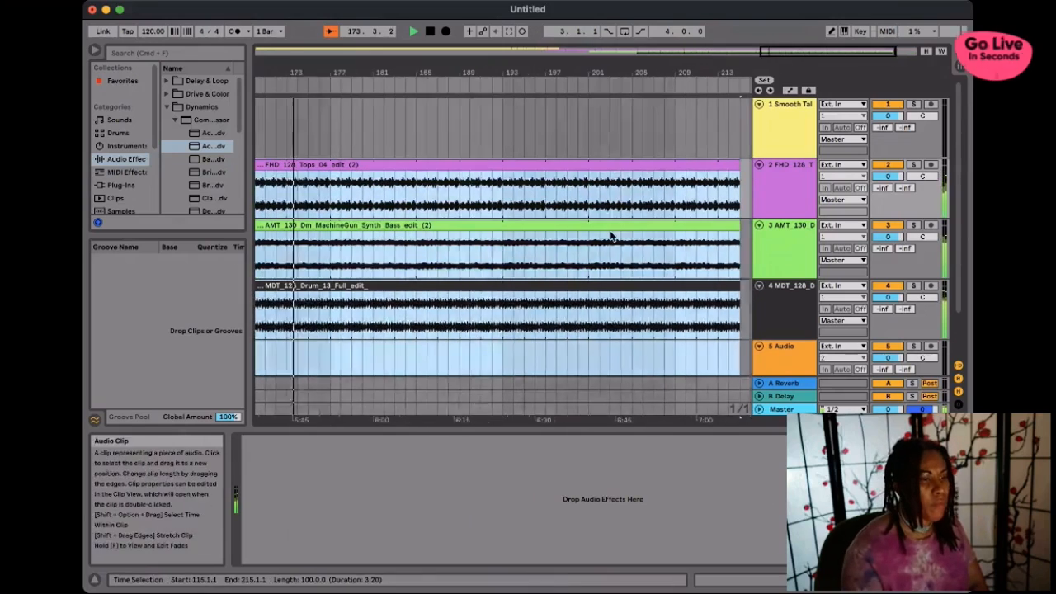
scroll(612, 235, right, 3)
drag(661, 166, 948, 172)
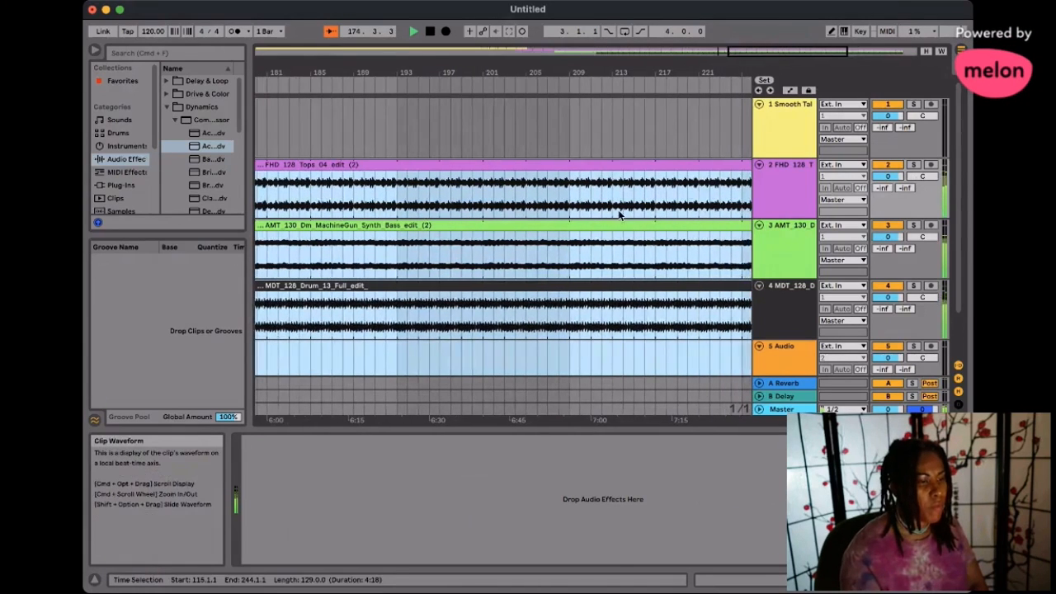
scroll(620, 215, right, 4)
drag(663, 166, 923, 171)
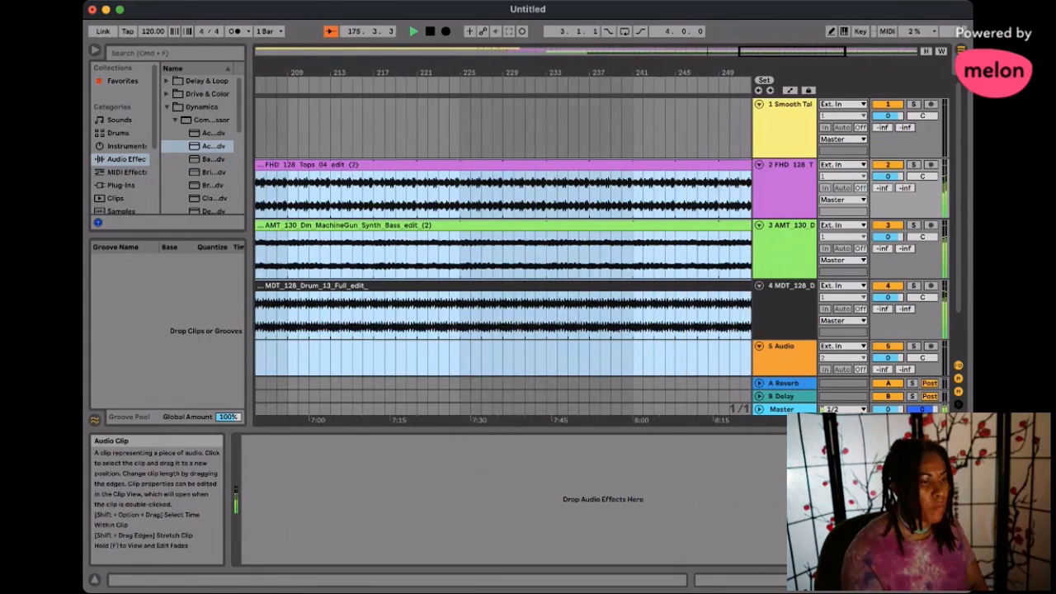
click(414, 379)
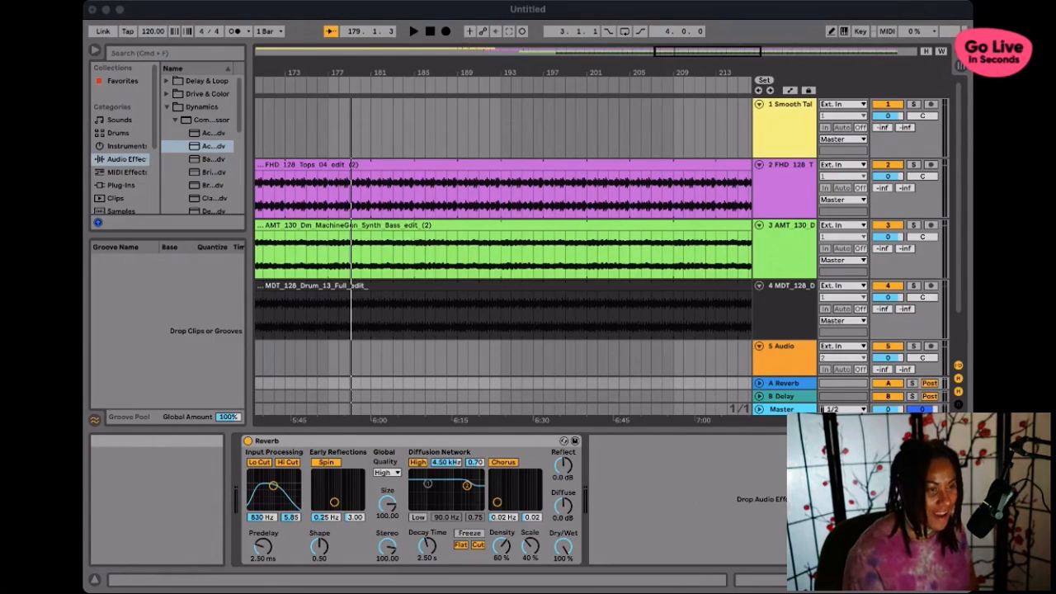
- Extend the synth bass clip to bar 296 and add a fade-out of about 7 bars at its end
click(286, 11)
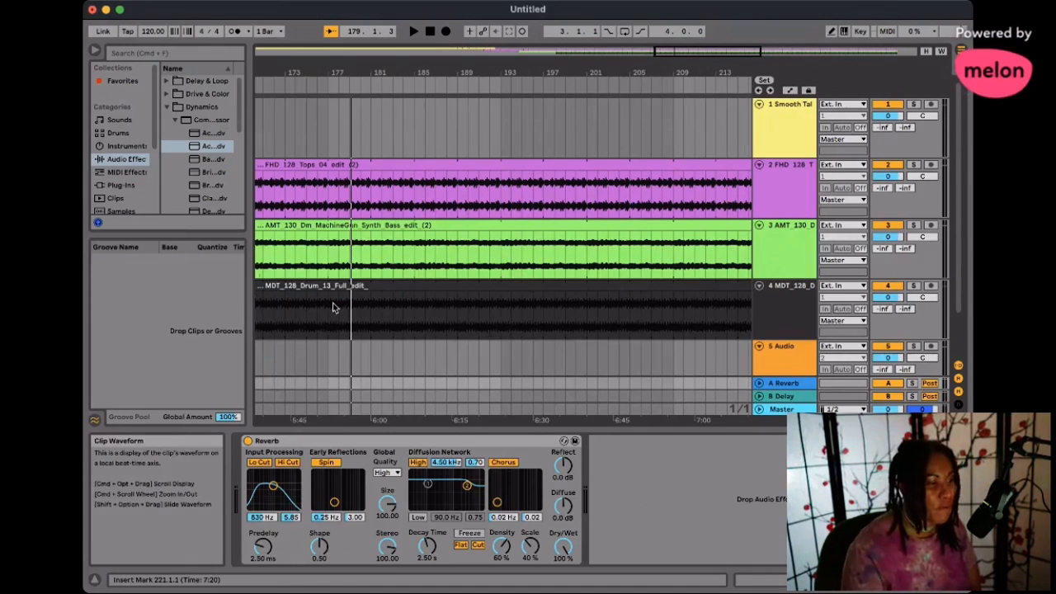
scroll(334, 302, left, 5)
scroll(334, 303, down, 3)
scroll(335, 306, left, 10)
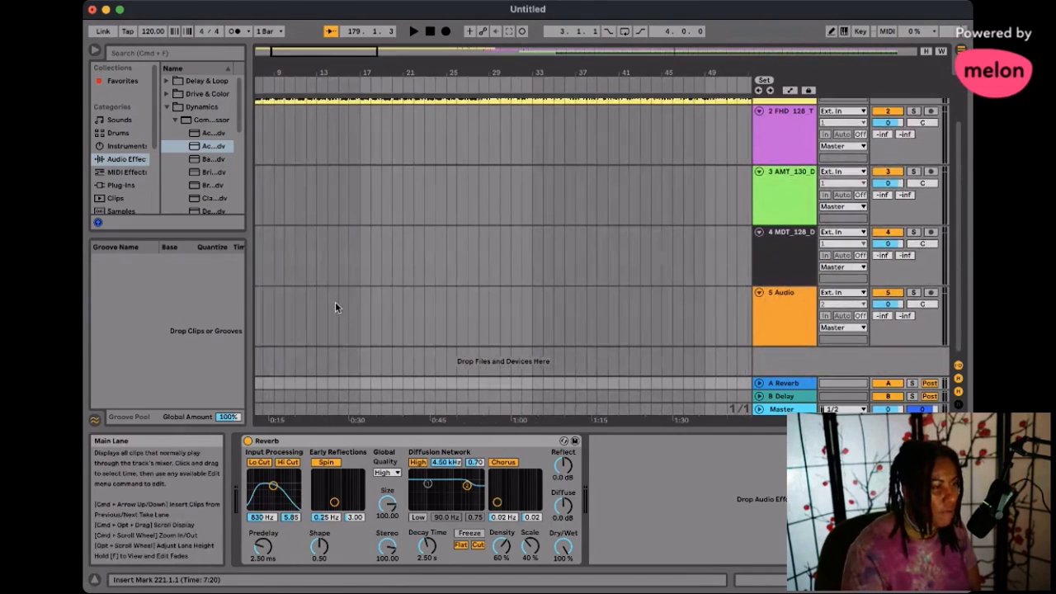
scroll(335, 307, up, 2)
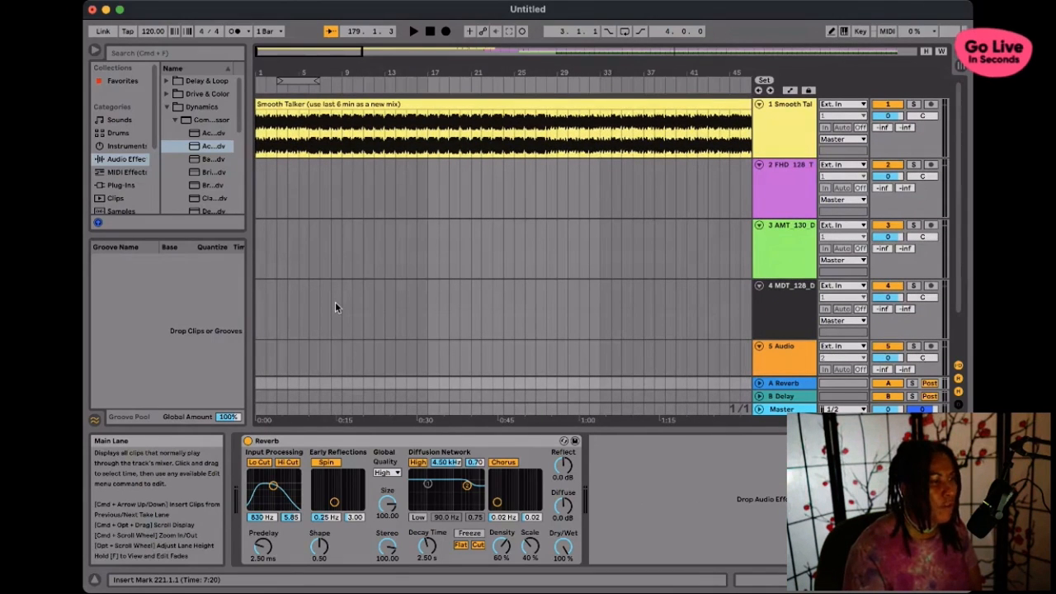
scroll(474, 266, right, 15)
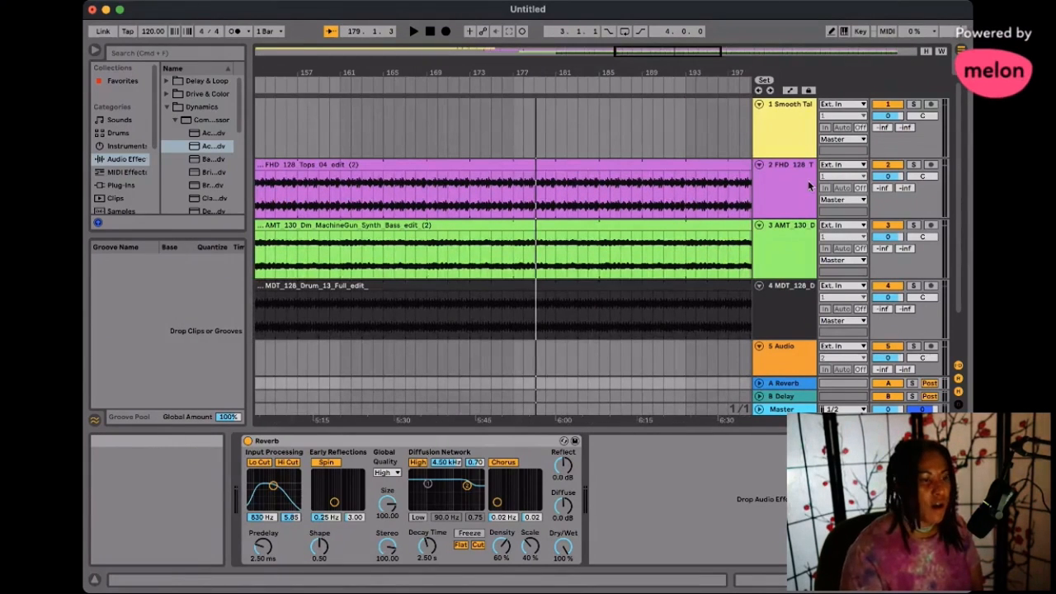
scroll(541, 276, right, 5)
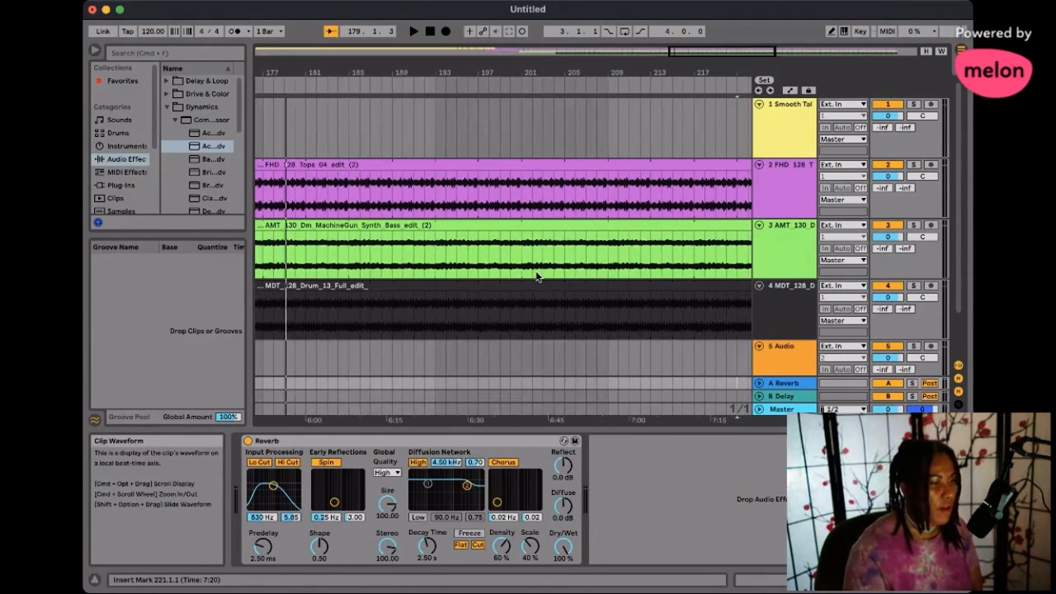
scroll(536, 276, right, 12)
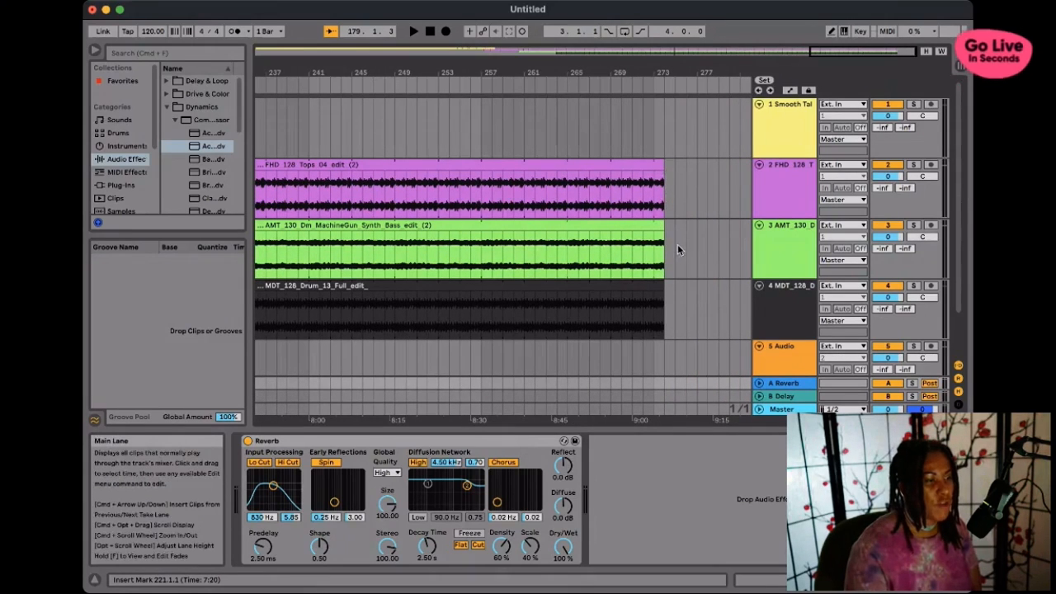
drag(660, 239, 592, 254)
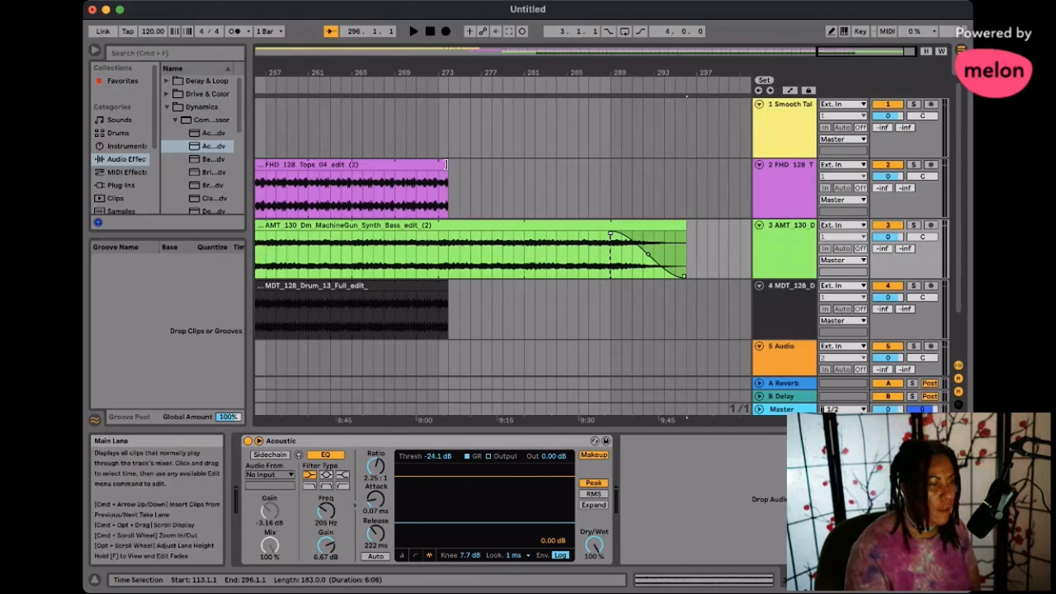
- Extend the tops clip to bar 285 and the MDT drum clip to bar 277, with fade-outs of about 4 and 2 bars
drag(446, 164, 422, 198)
drag(601, 165, 523, 174)
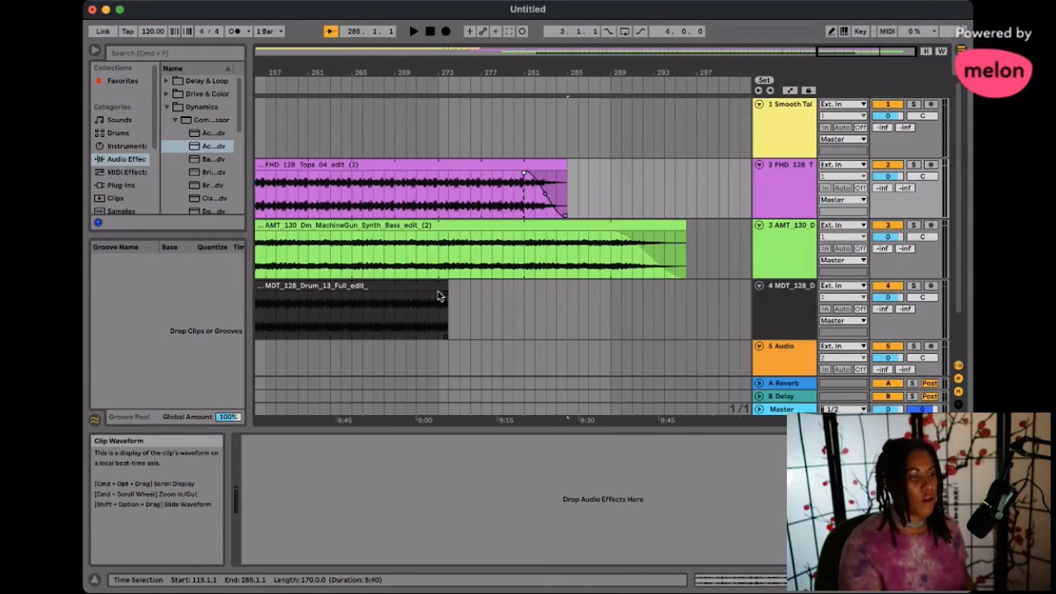
drag(445, 296, 483, 286)
click(529, 296)
click(530, 296)
click(503, 303)
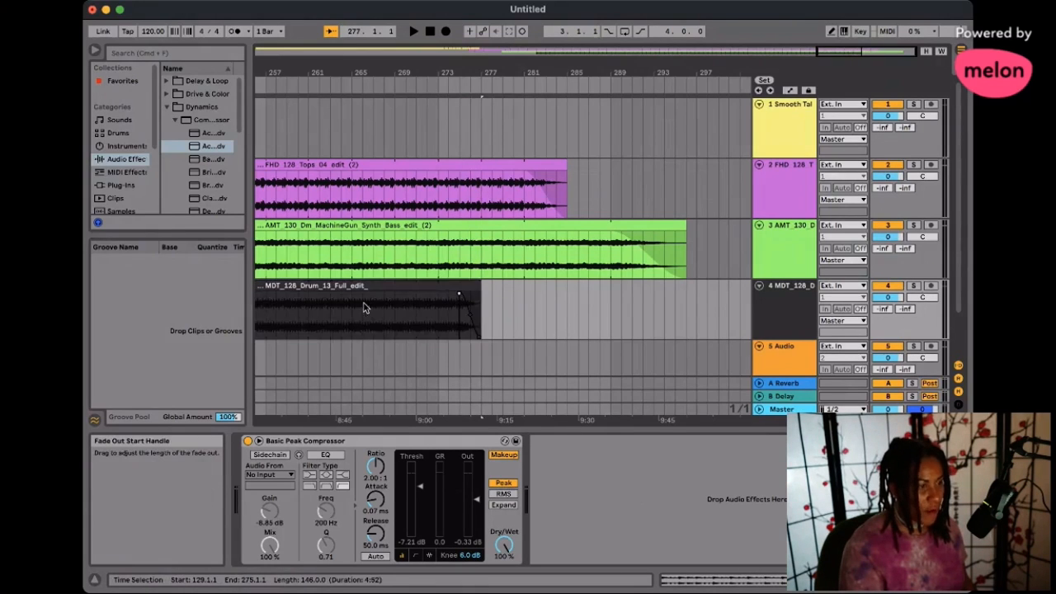
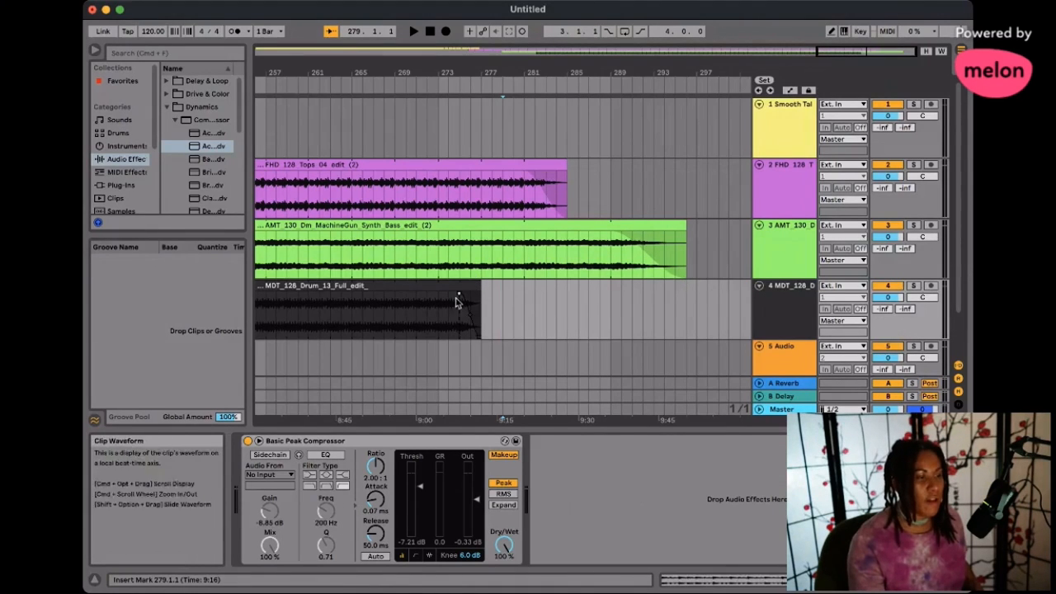
- Audition the overlapping tops, synth bass and MDT drum clips briefly from around bar 189
scroll(474, 287, left, 5)
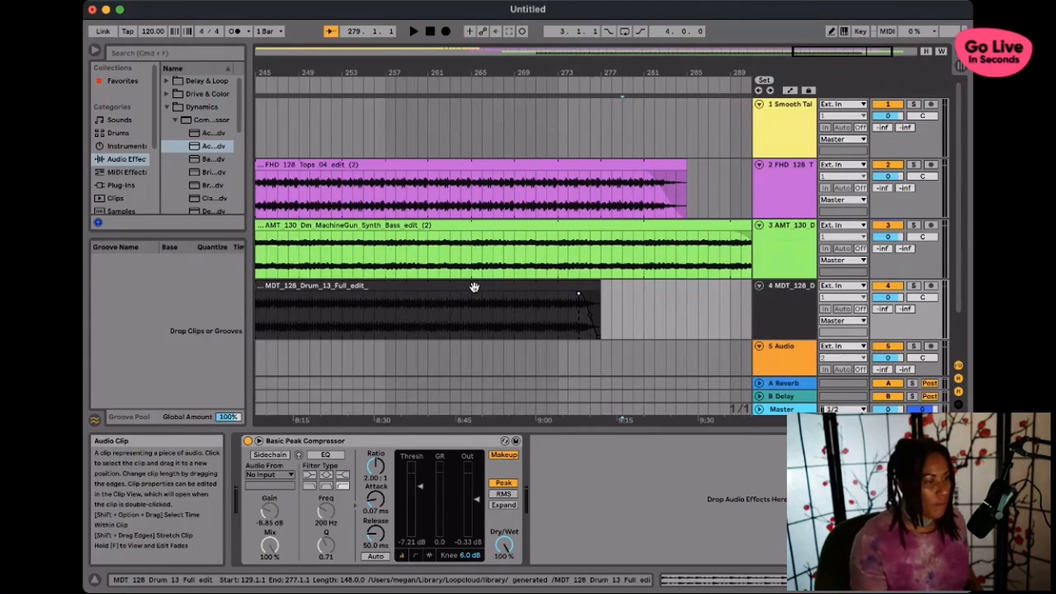
scroll(475, 287, left, 20)
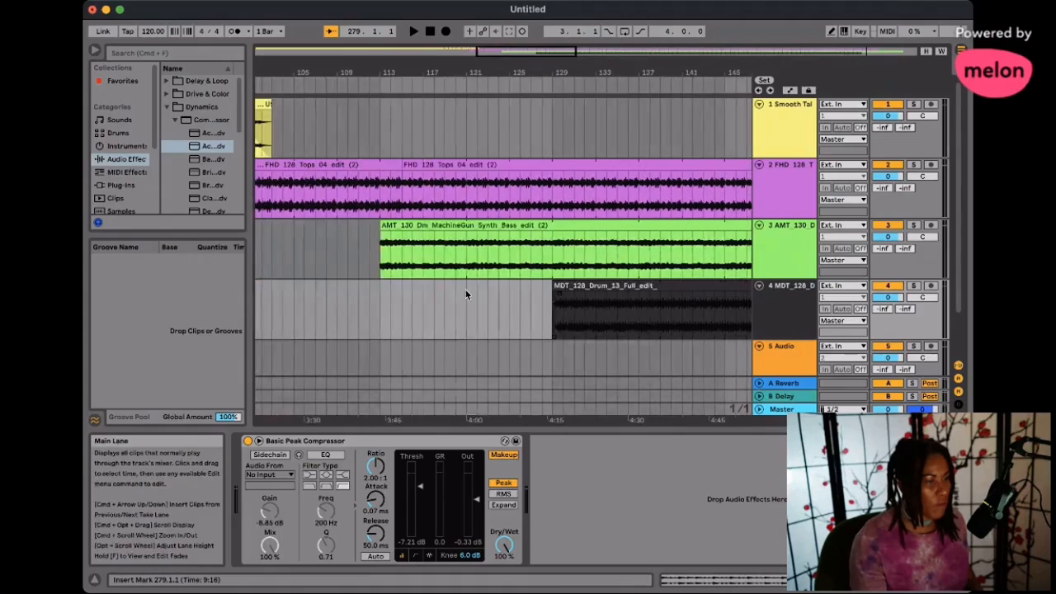
scroll(465, 290, right, 15)
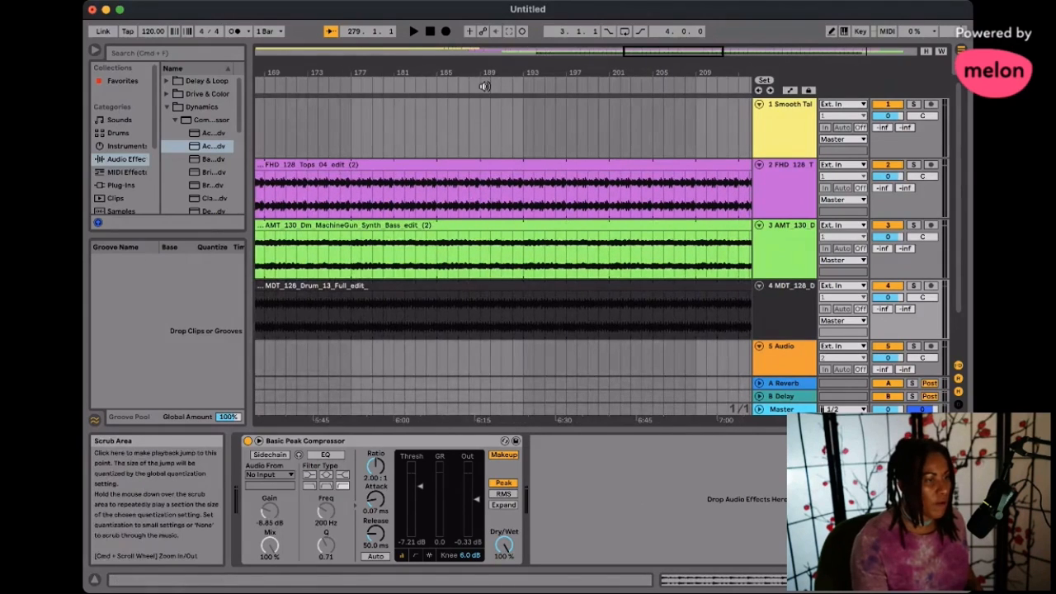
click(485, 86)
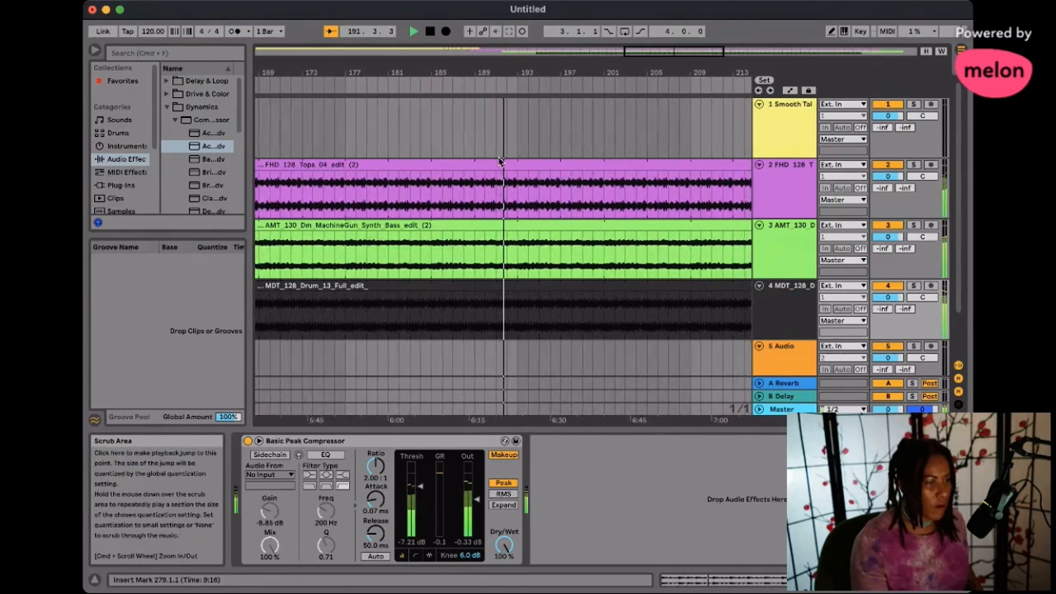
key(space)
- Examine the arrangement from the MDT drum clip's entry at bar 129 through to the faded clip endings
scroll(495, 161, left, 4)
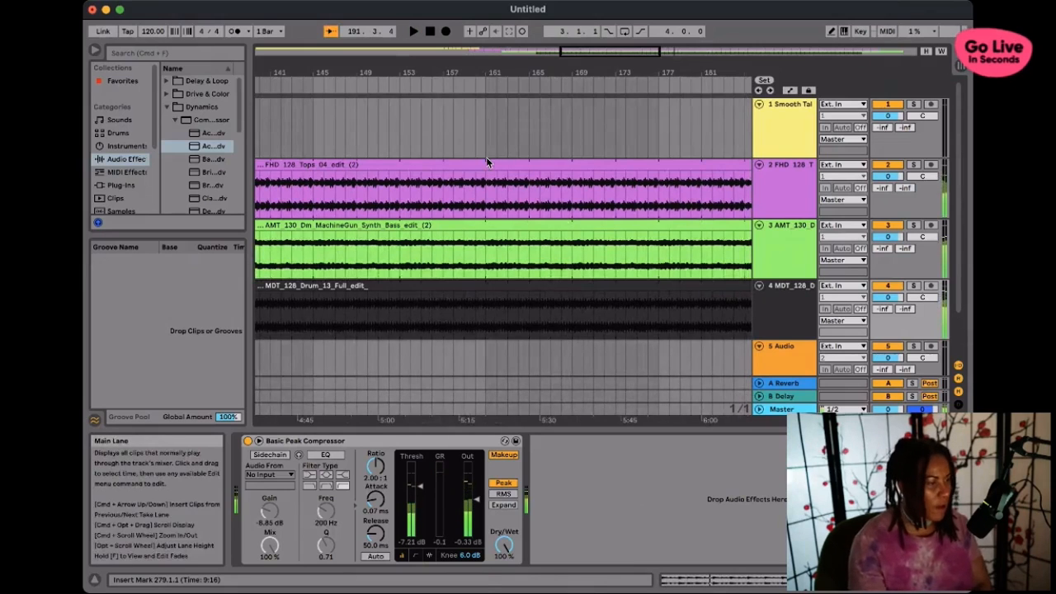
scroll(486, 157, left, 5)
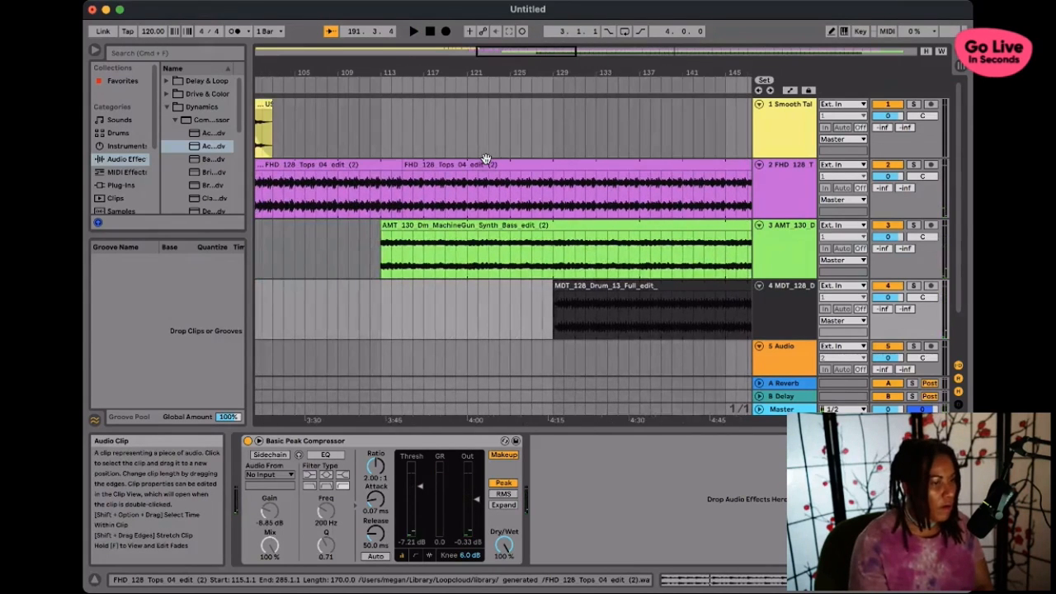
scroll(485, 159, right, 2)
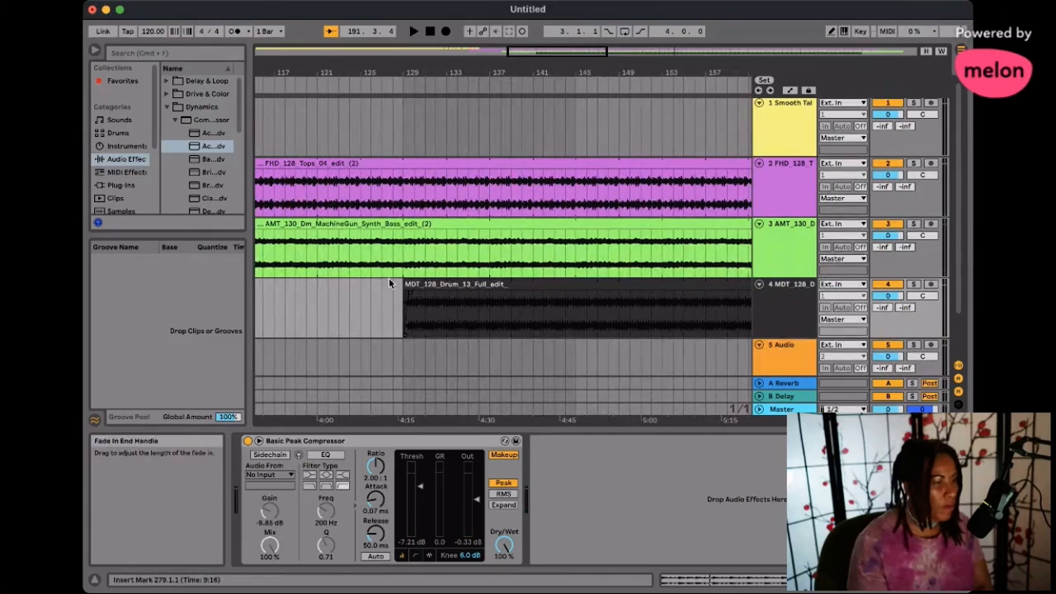
scroll(328, 240, left, 1)
scroll(328, 240, left, 1)
scroll(462, 223, right, 8)
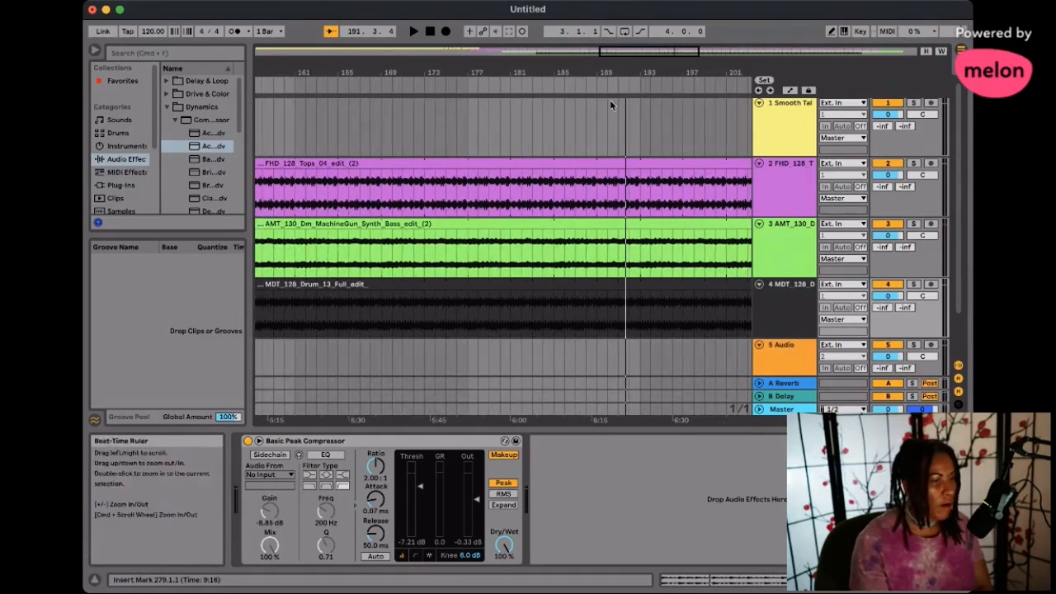
scroll(593, 202, right, 3)
scroll(592, 202, right, 11)
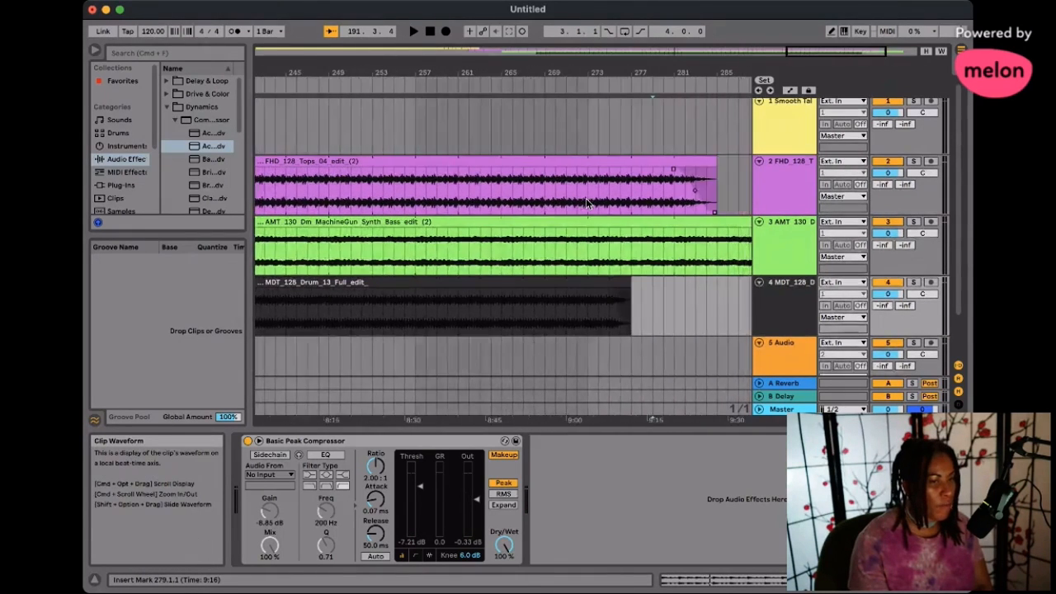
scroll(587, 203, left, 7)
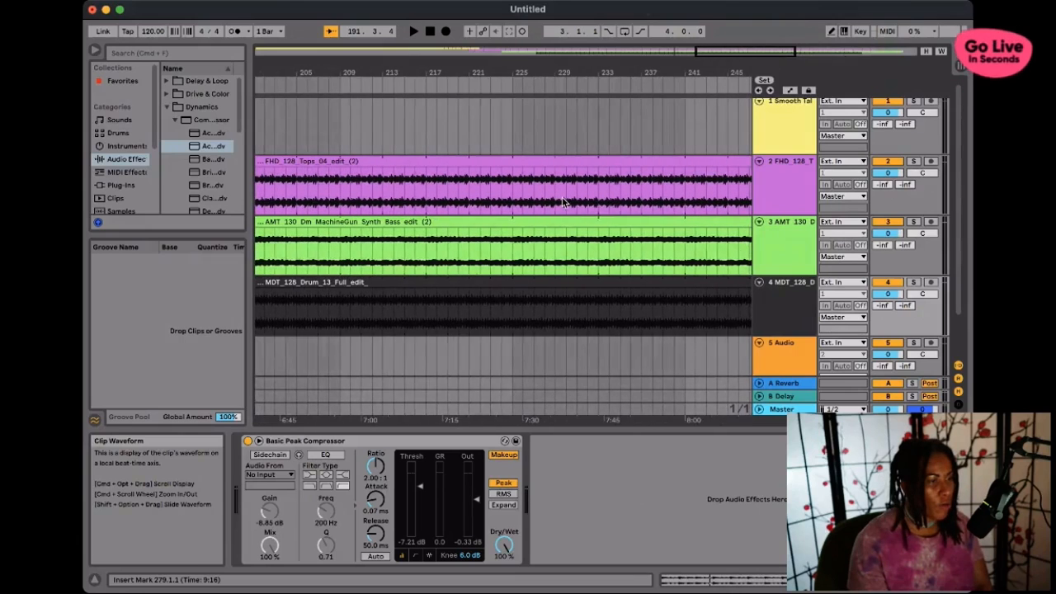
scroll(397, 132, left, 3)
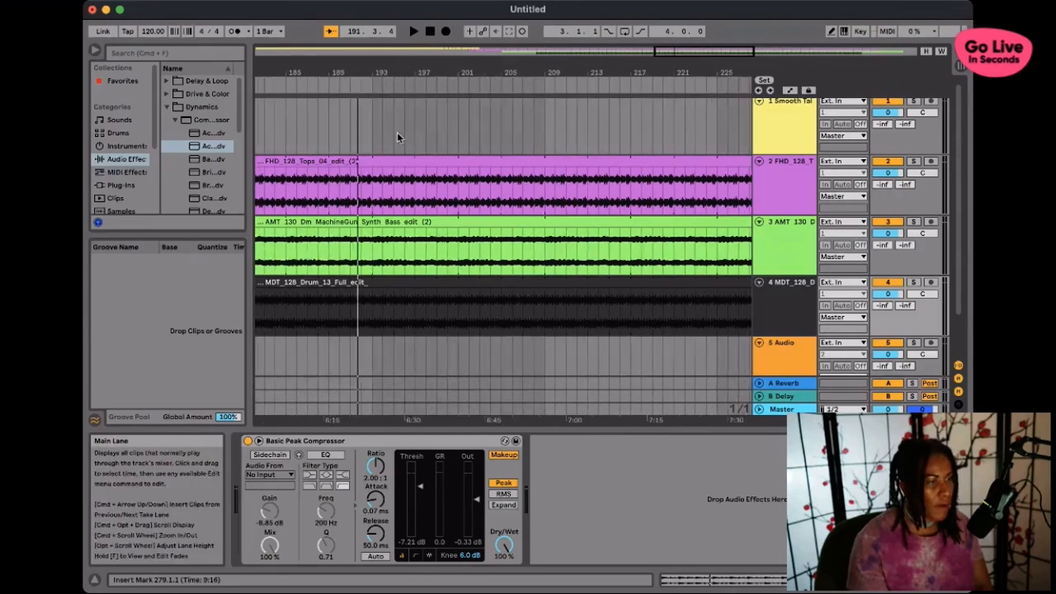
- Play the layered tops, synth bass and drums briefly from around bar 196, and stop playback
click(421, 85)
scroll(577, 198, left, 1)
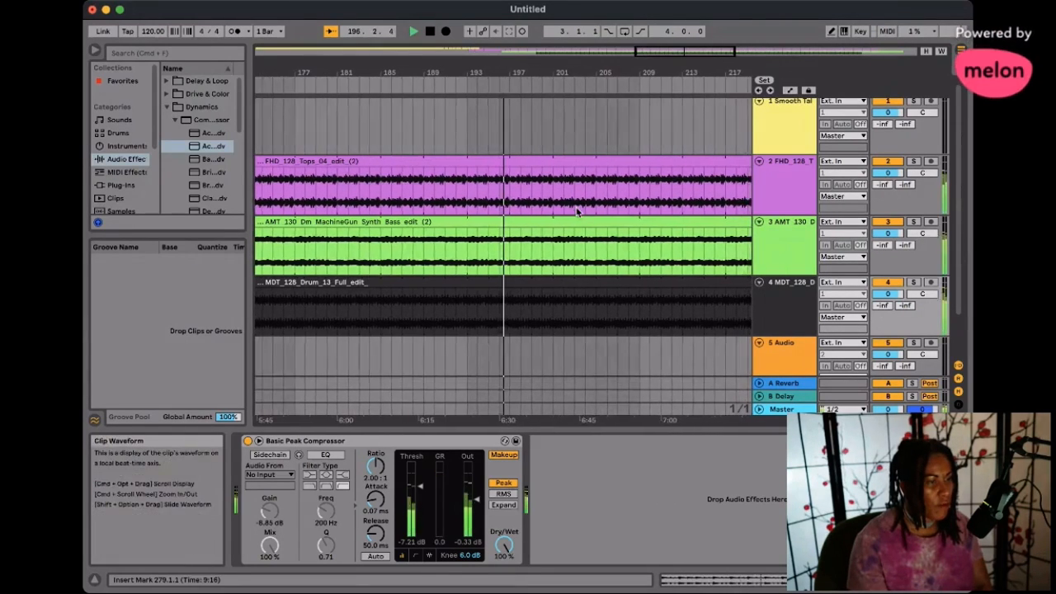
key(space)
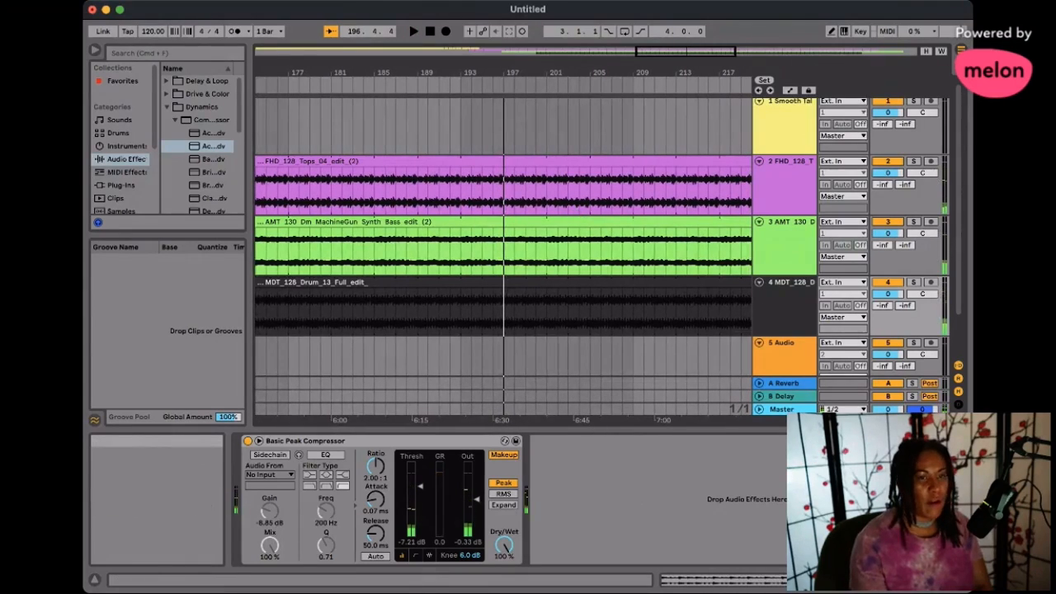
- Switch to Loopcloud to view the Deep House drum loop results
key(super+Tab)
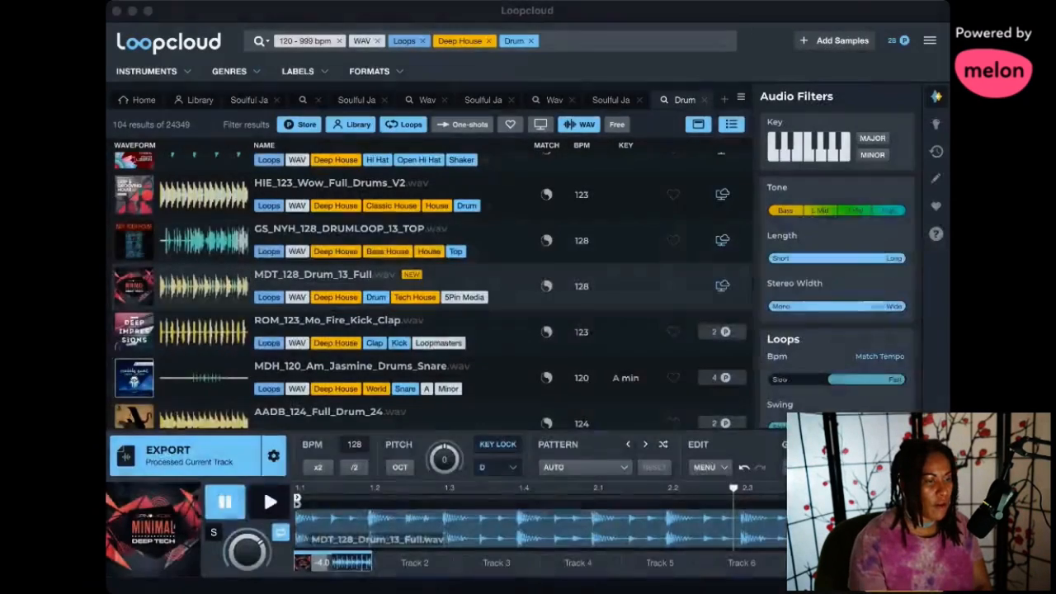
key(super+Tab)
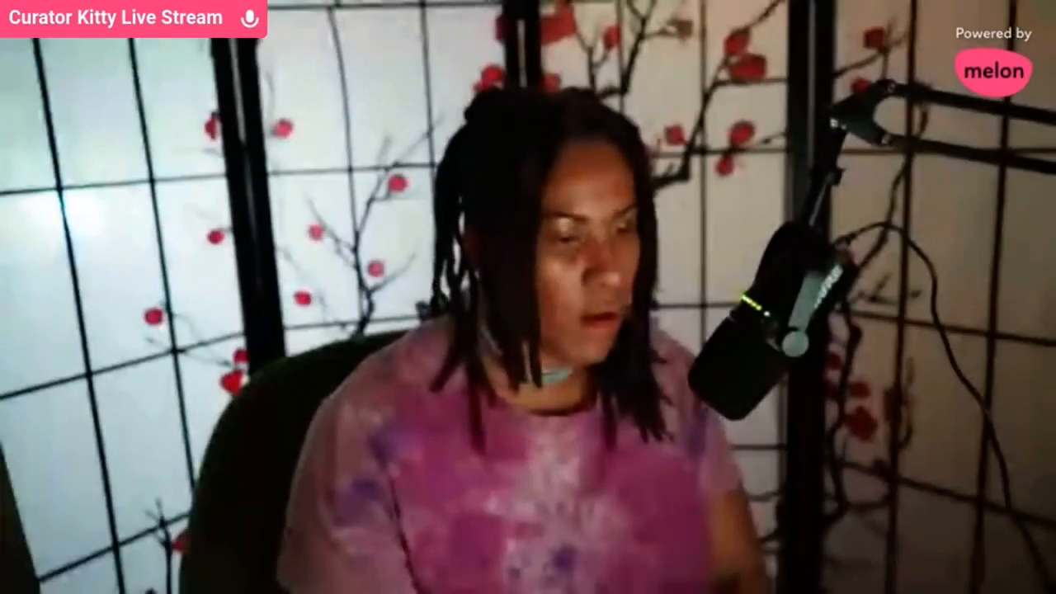
click(528, 297)
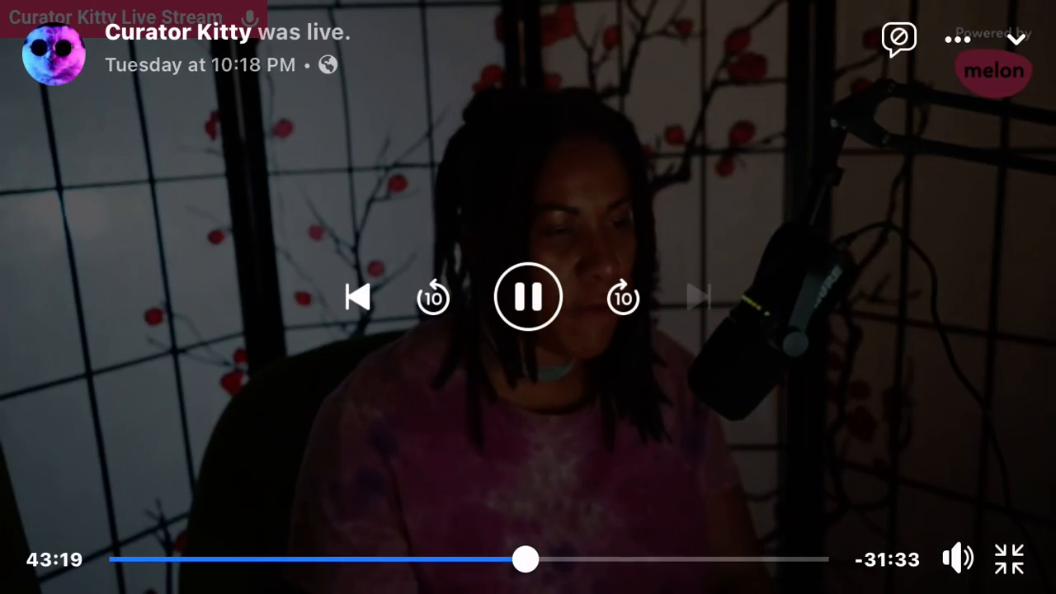
click(957, 38)
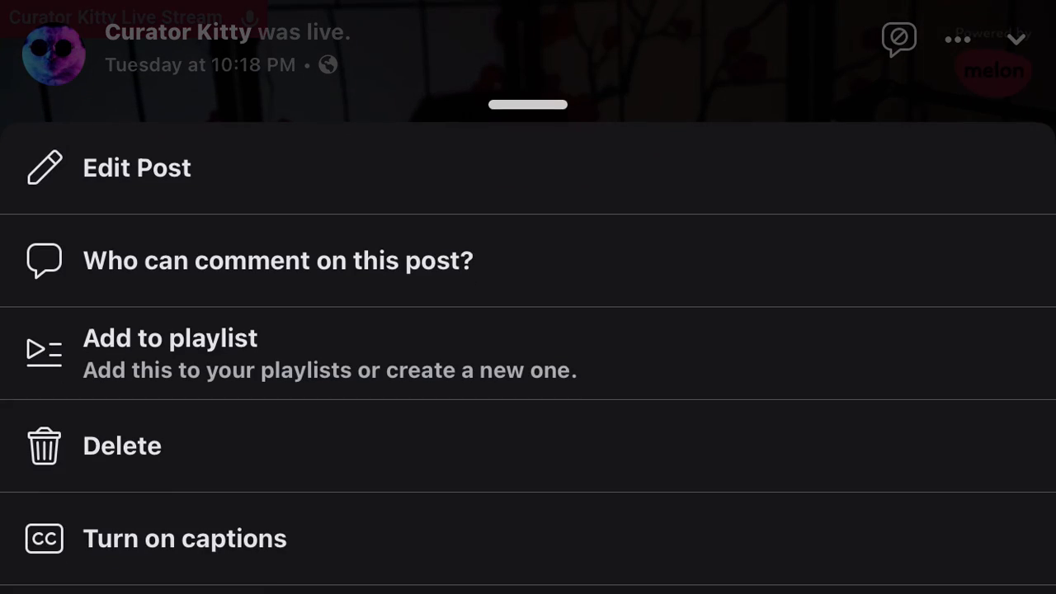
scroll(528, 355, down, 3)
click(247, 388)
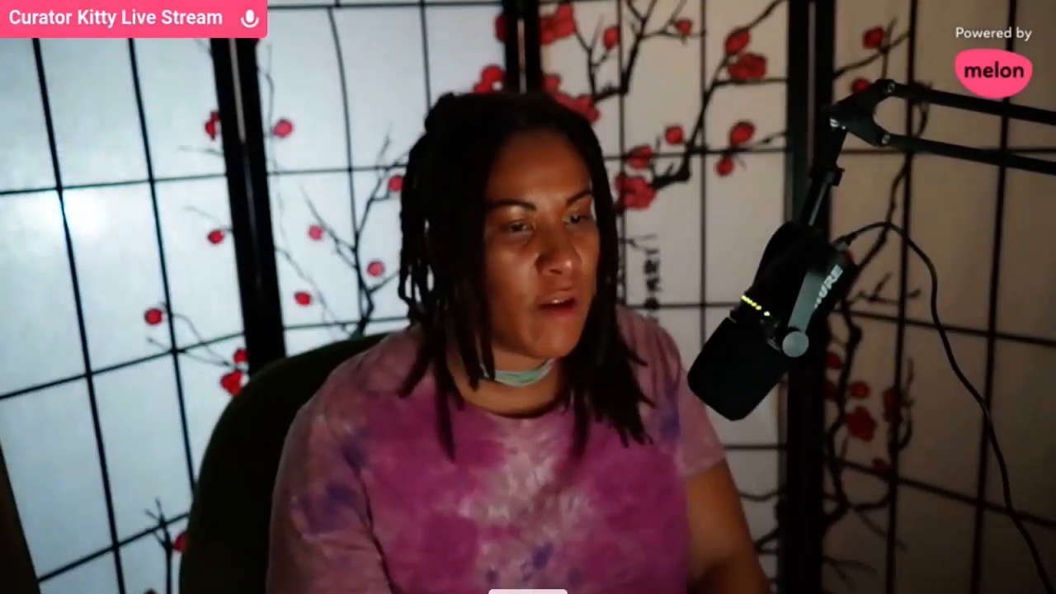
click(528, 535)
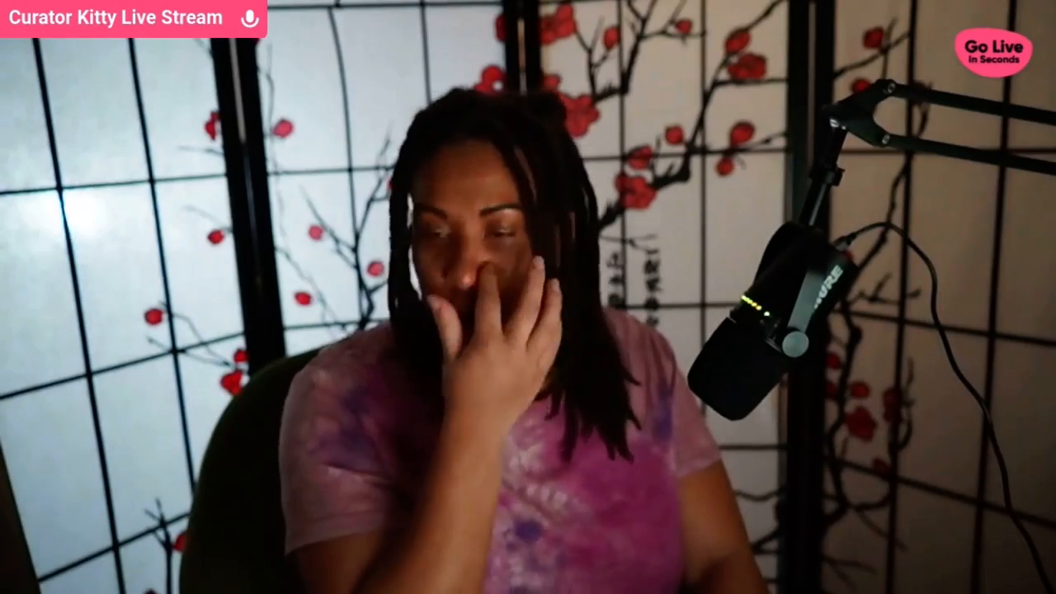
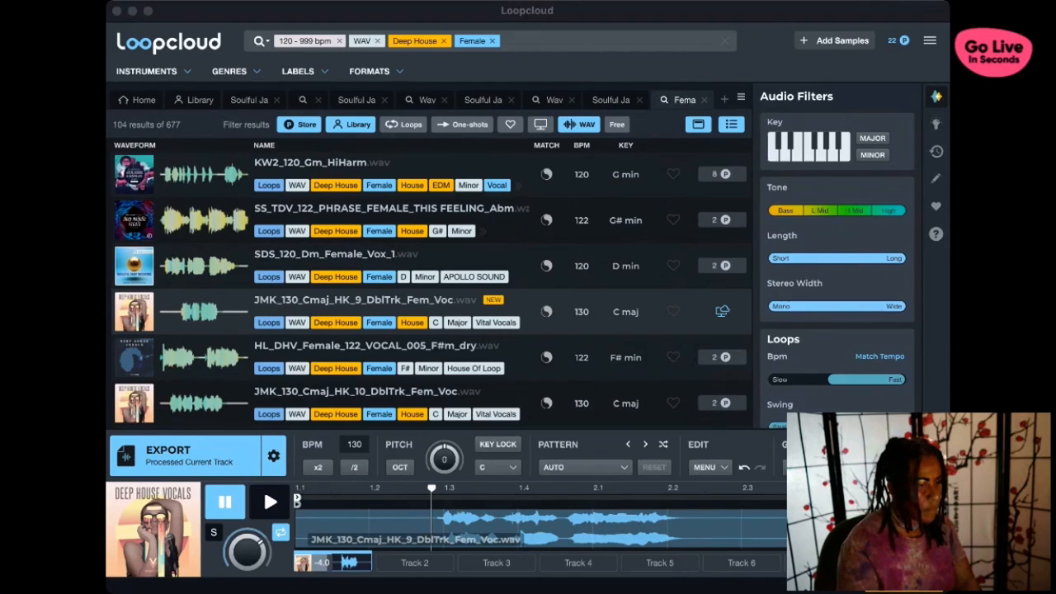
click(623, 297)
click(623, 297)
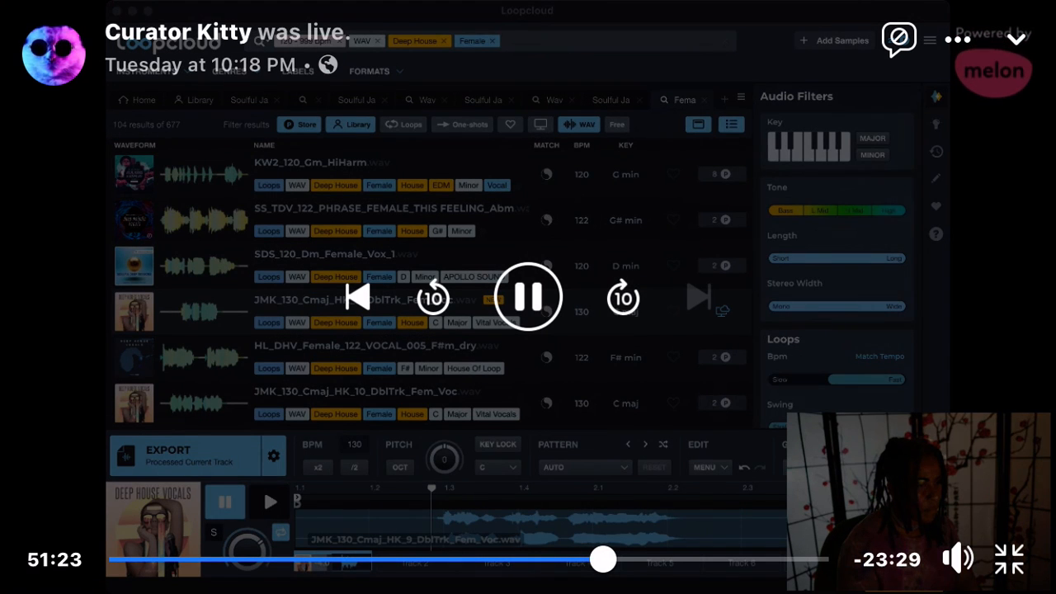
click(622, 297)
click(623, 297)
click(623, 297)
click(622, 297)
click(623, 297)
click(622, 297)
click(622, 297)
click(623, 297)
click(623, 297)
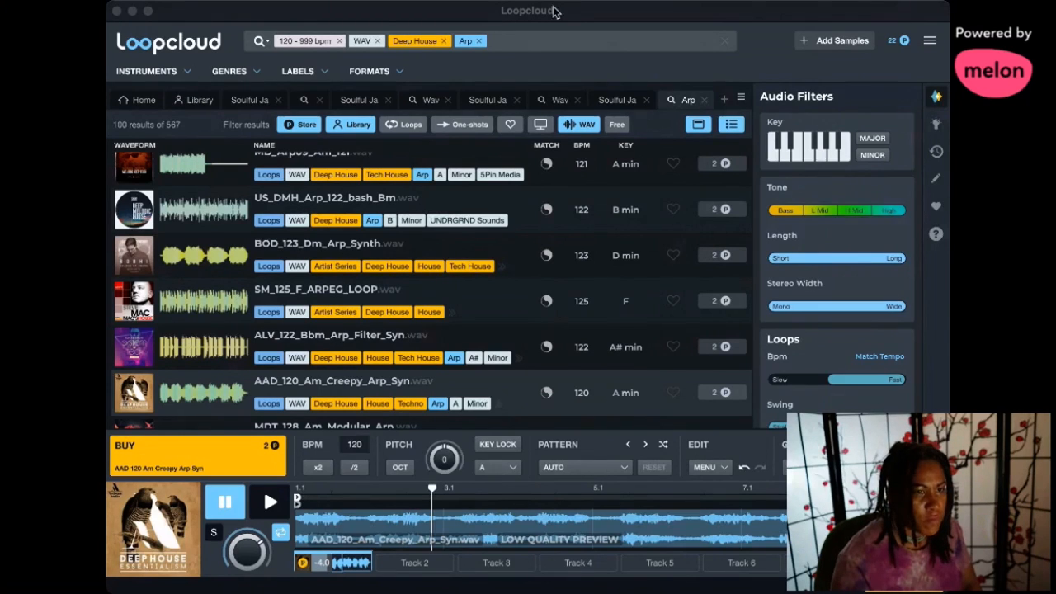
- Buy the AAD_120_Am_Creepy_Arp_Syn loop and switch to Ableton Live
click(243, 470)
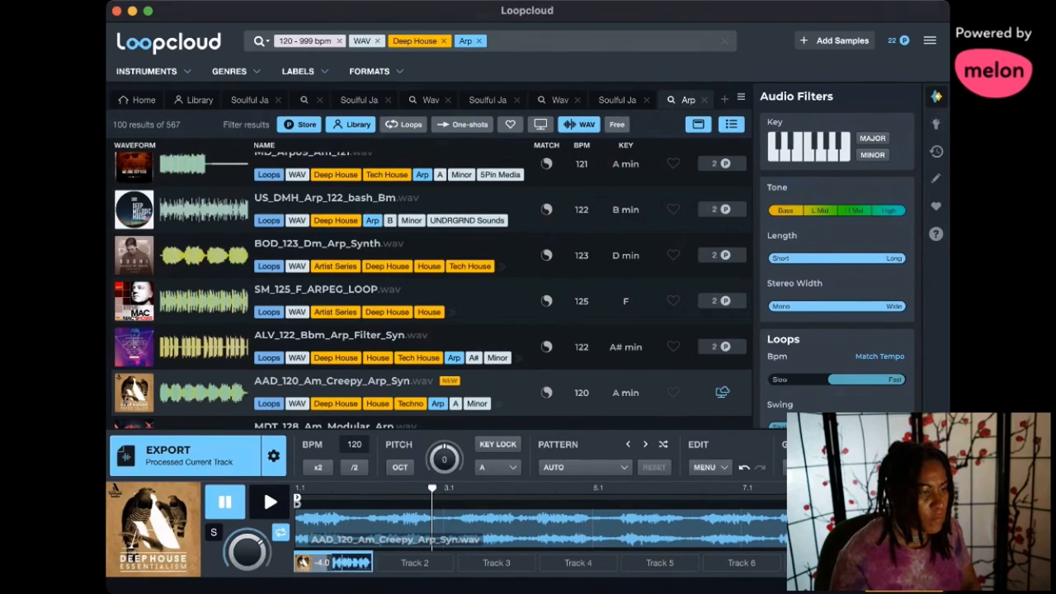
key(super+Tab)
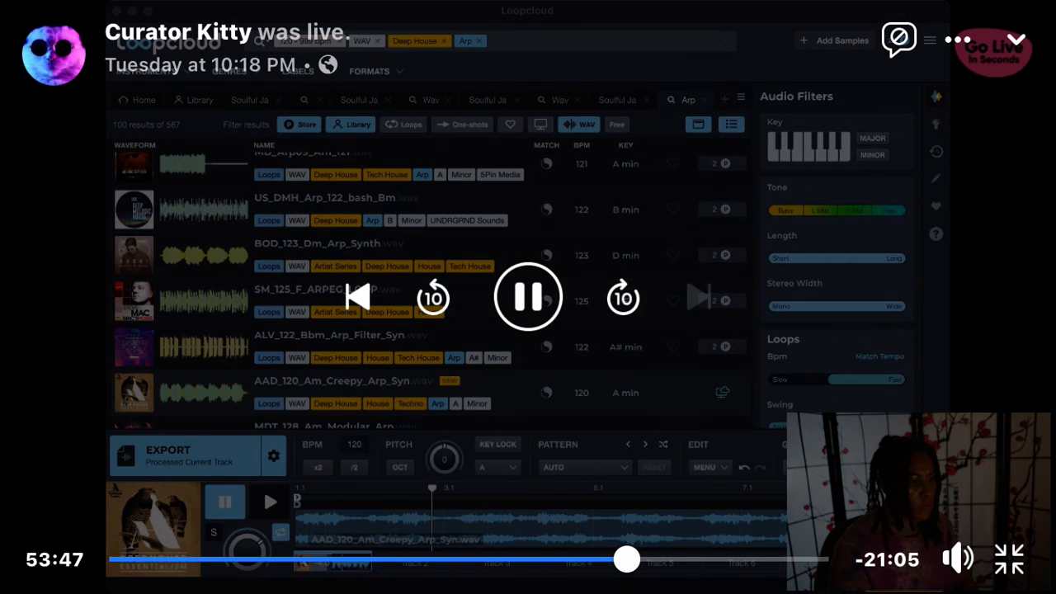
click(623, 297)
click(622, 297)
click(623, 297)
click(622, 297)
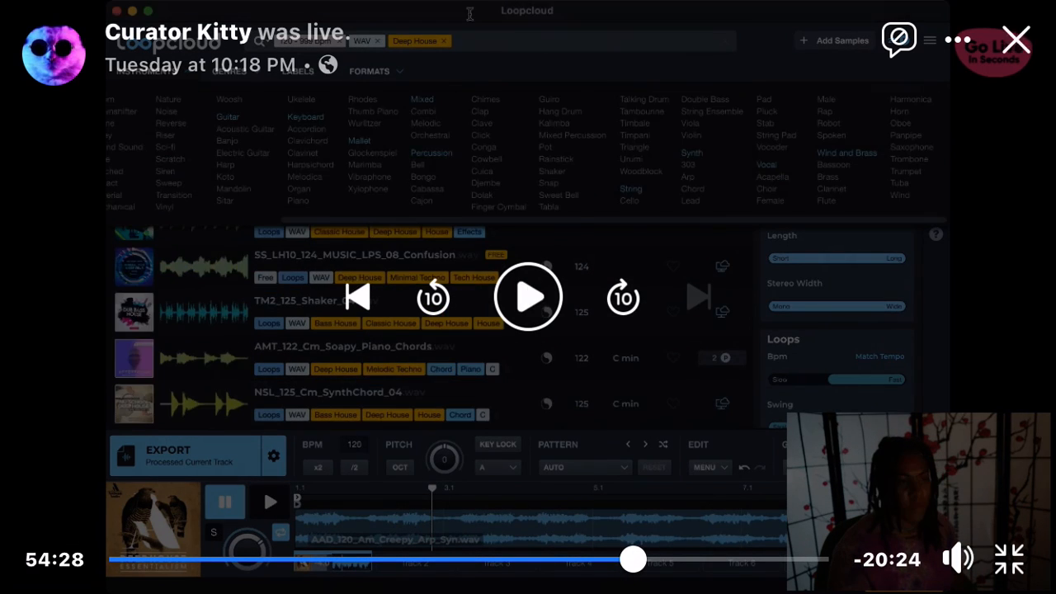
click(623, 297)
click(623, 297)
click(623, 297)
click(623, 297)
click(623, 297)
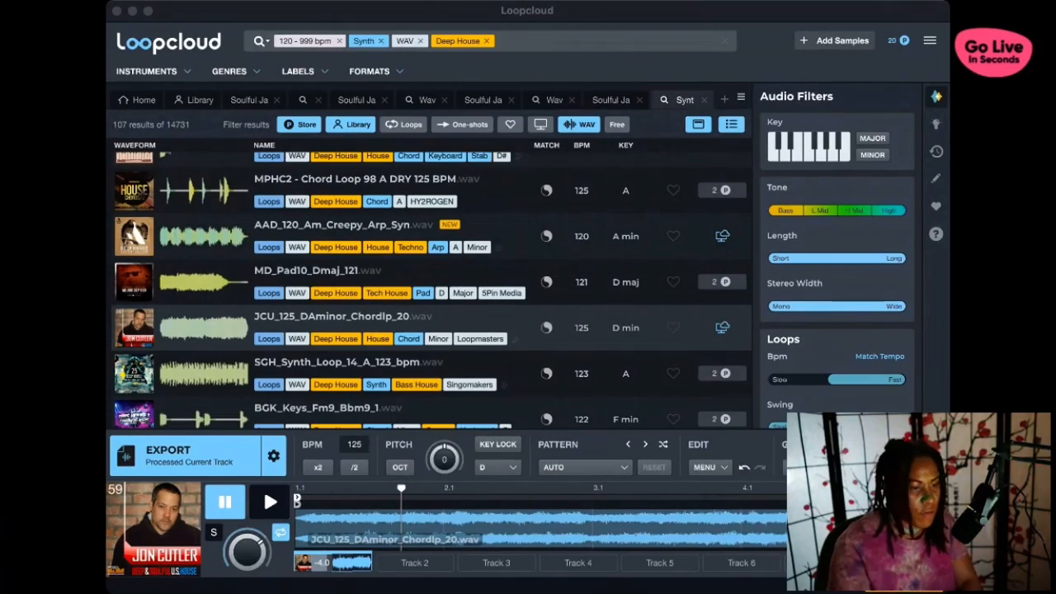
click(527, 297)
click(433, 296)
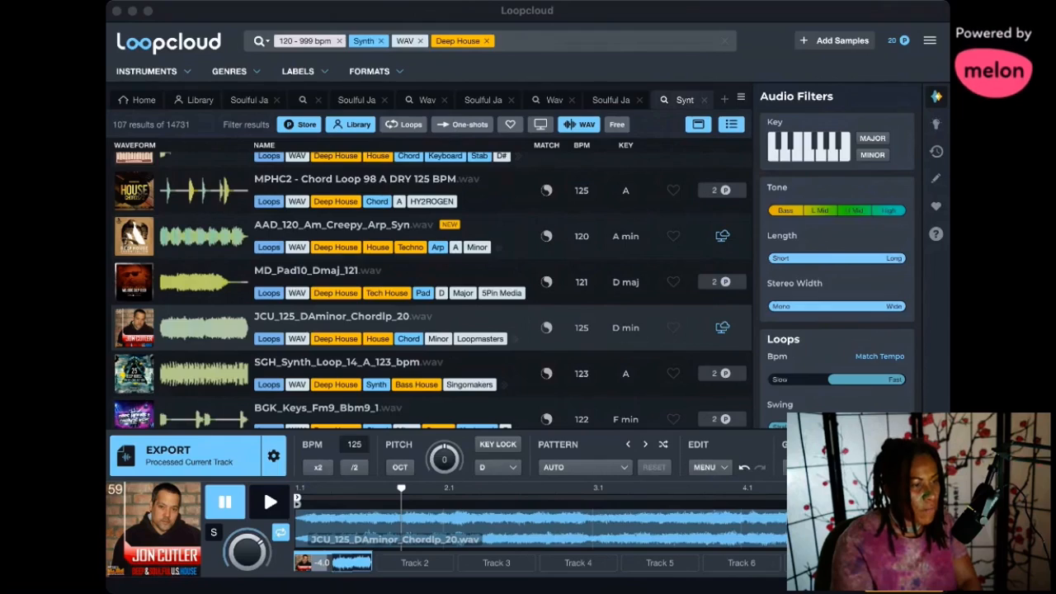
- Switch to Ableton Live and save the set as Curator Kitty Deep House Track
key(super+Tab)
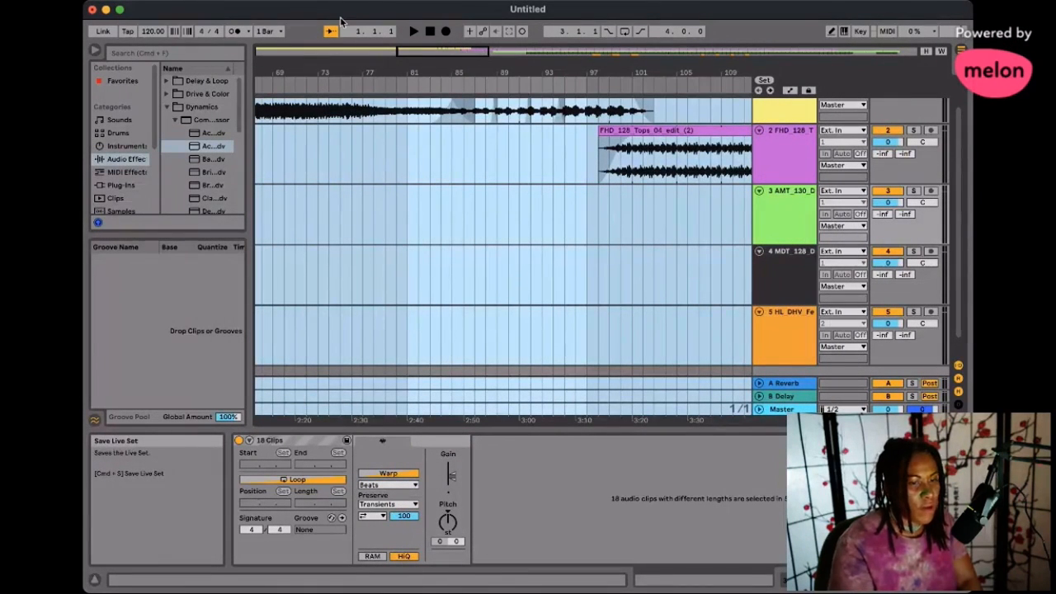
key(super+Tab)
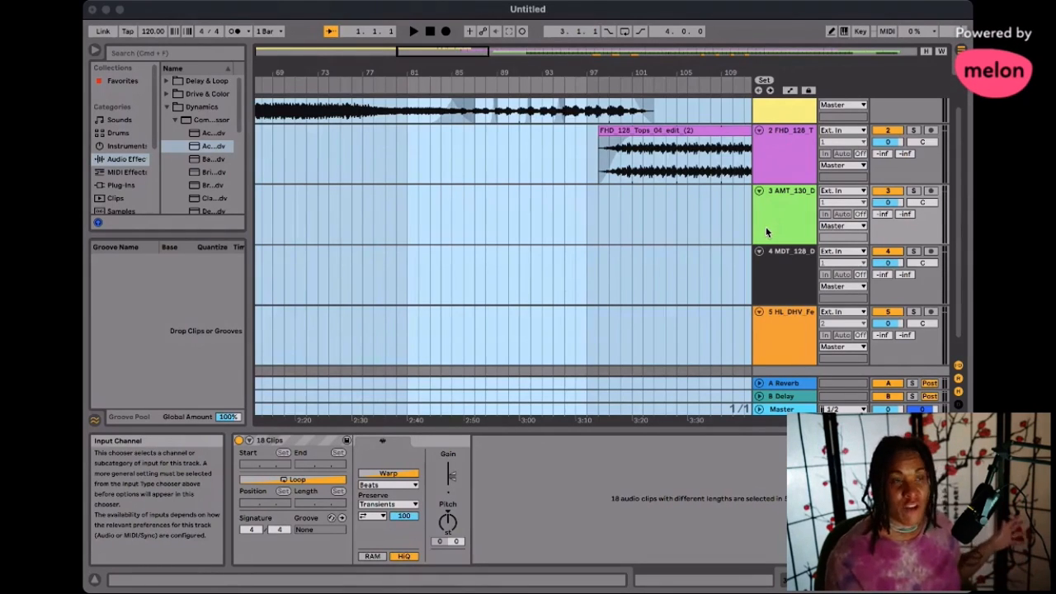
click(802, 255)
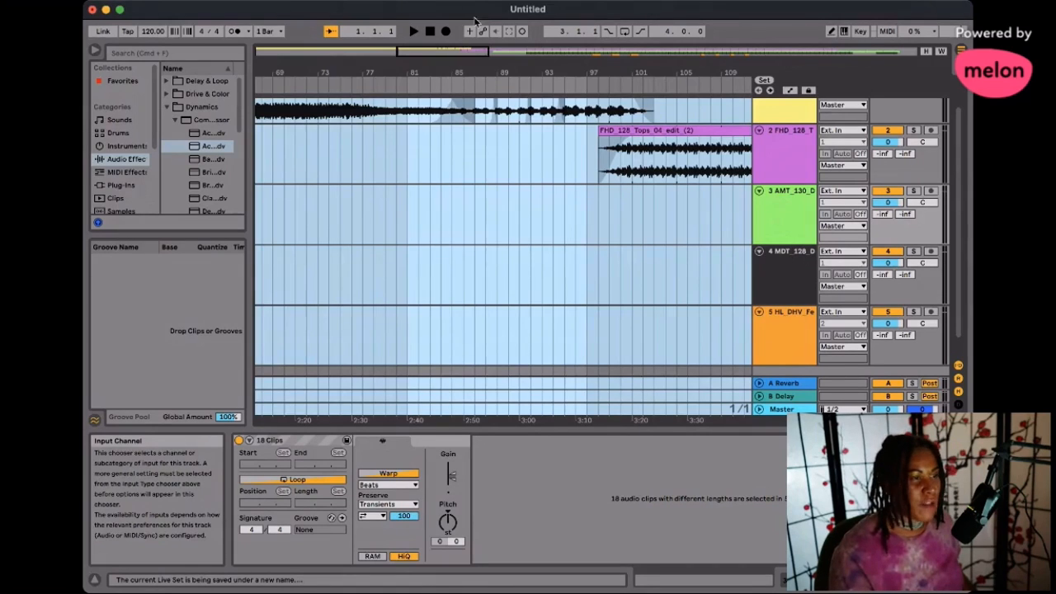
- Play the arrangement from its start and set the Smooth Talker clip's gain to -4.50 dB
click(432, 31)
click(432, 30)
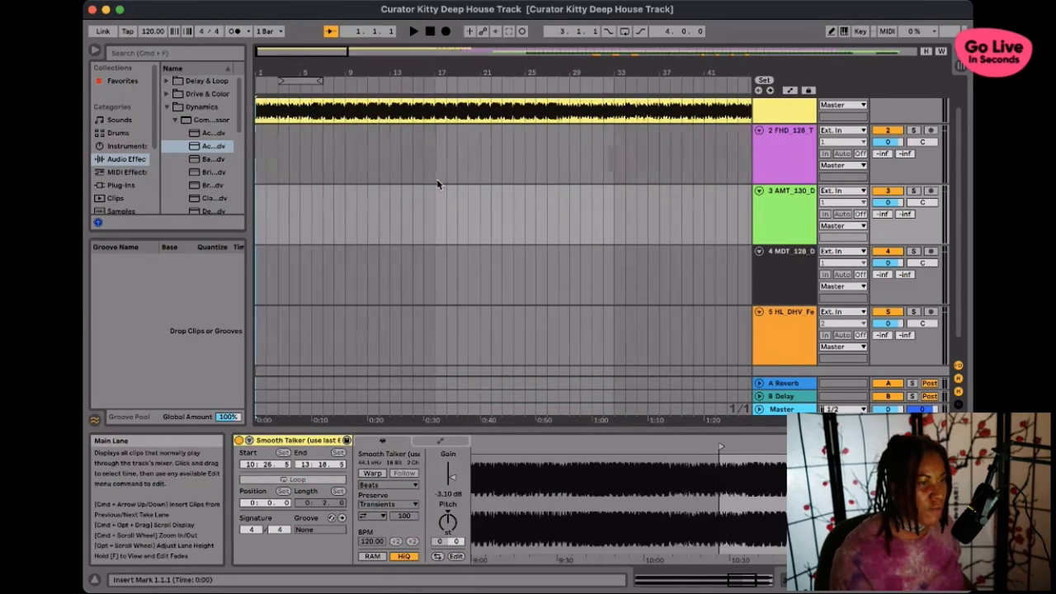
scroll(437, 183, up, 2)
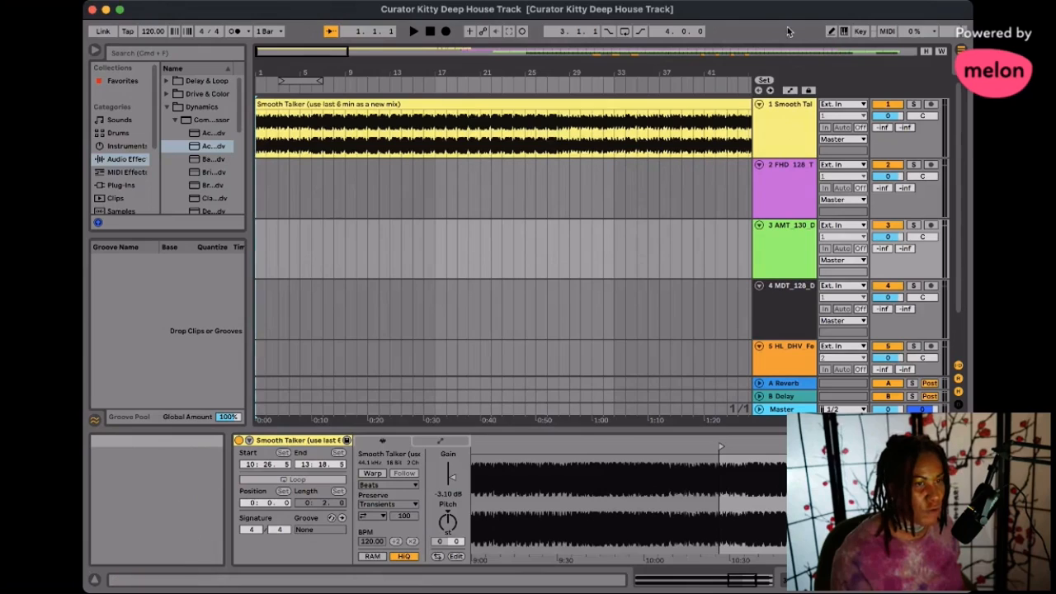
click(253, 17)
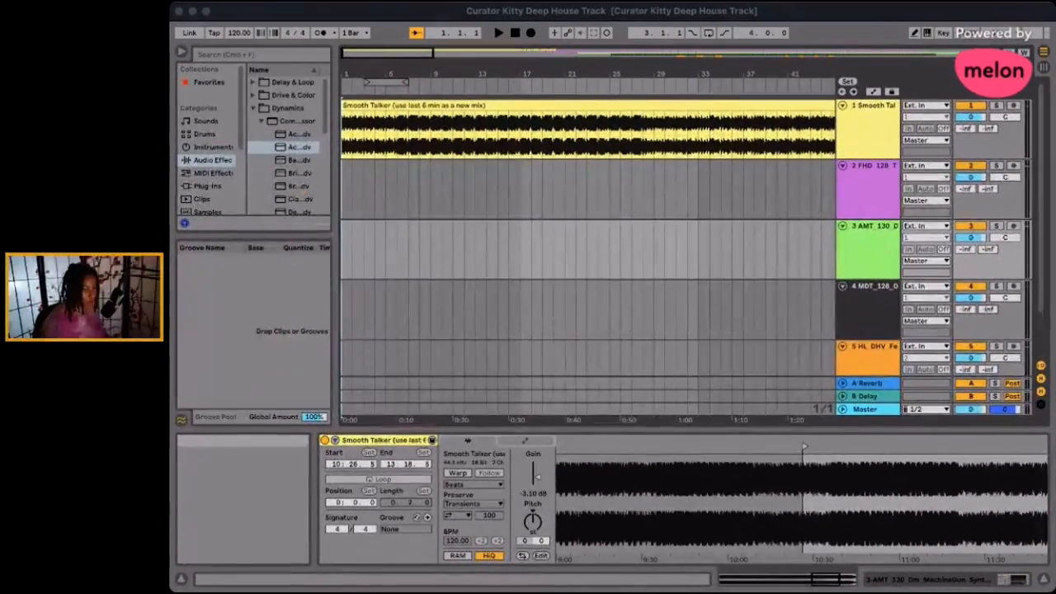
click(397, 11)
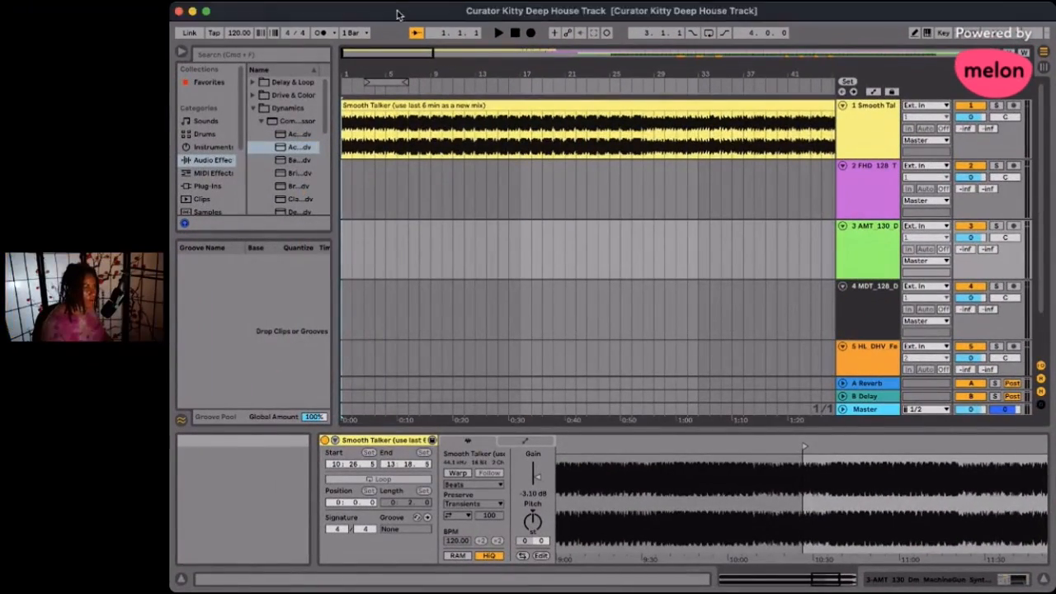
click(499, 34)
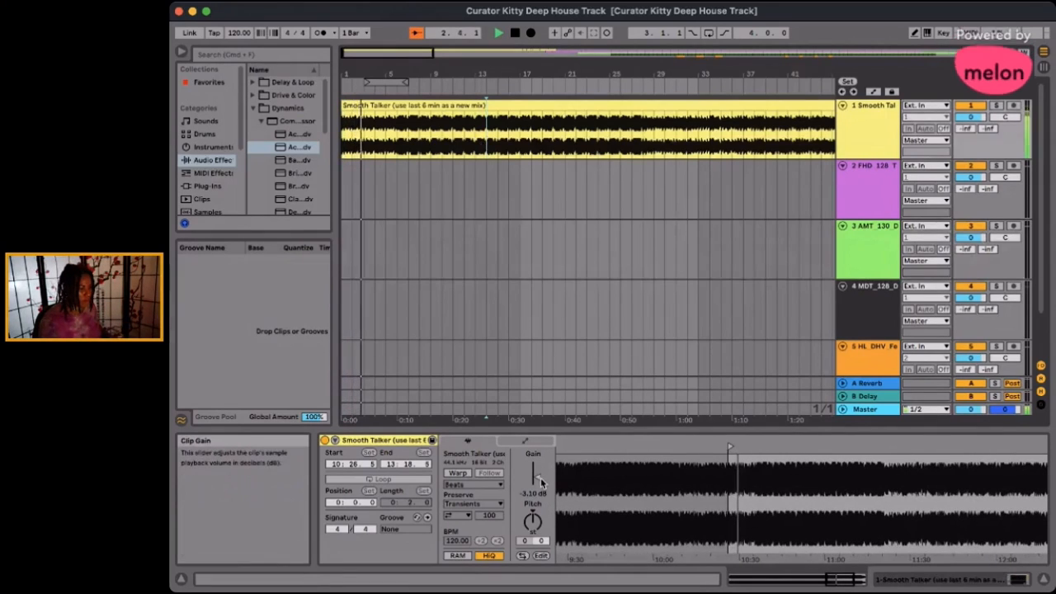
drag(539, 483, 539, 485)
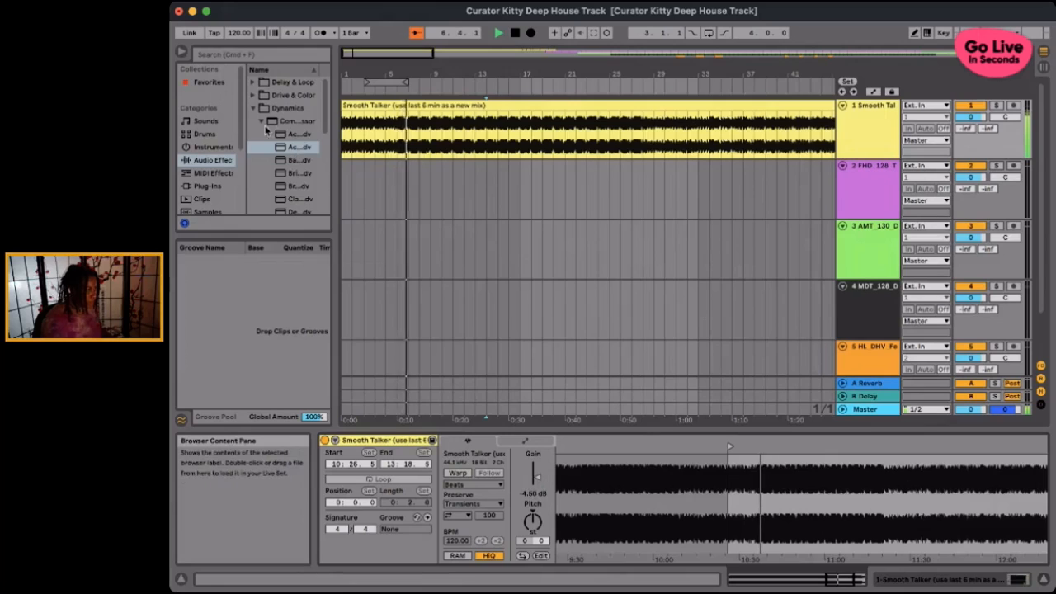
- Add the "Independ..." Limiter preset to the Smooth Talker track after the Acoustic Kick Compressor
click(253, 109)
click(253, 109)
click(253, 109)
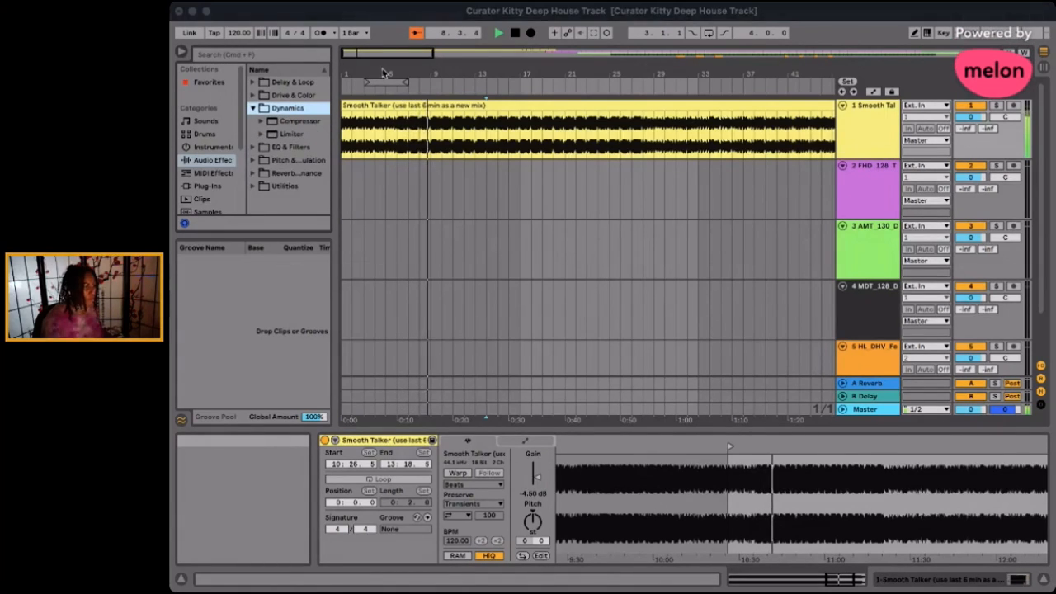
click(261, 134)
drag(296, 159, 486, 126)
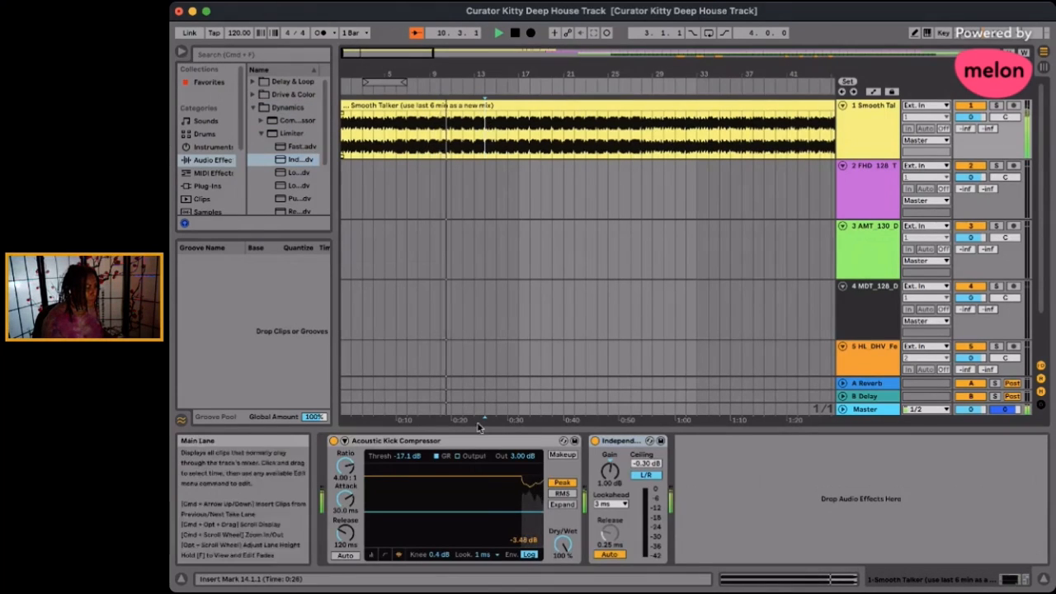
- Set the Acoustic Kick Compressor's threshold to -19.7 dB, attack to 0.67 ms and dry/wet to 44%
click(472, 515)
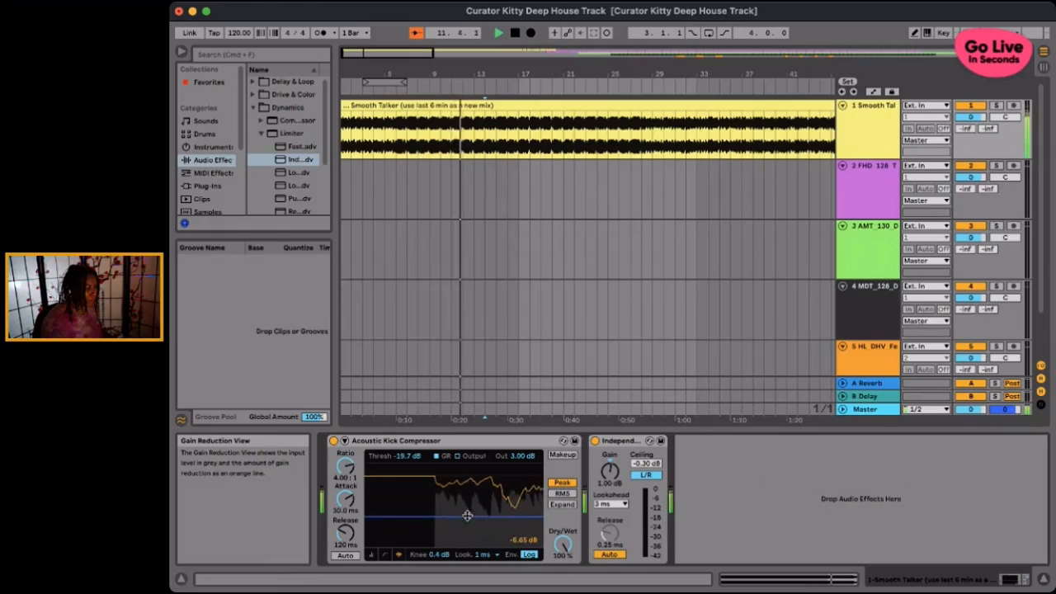
drag(349, 499, 349, 496)
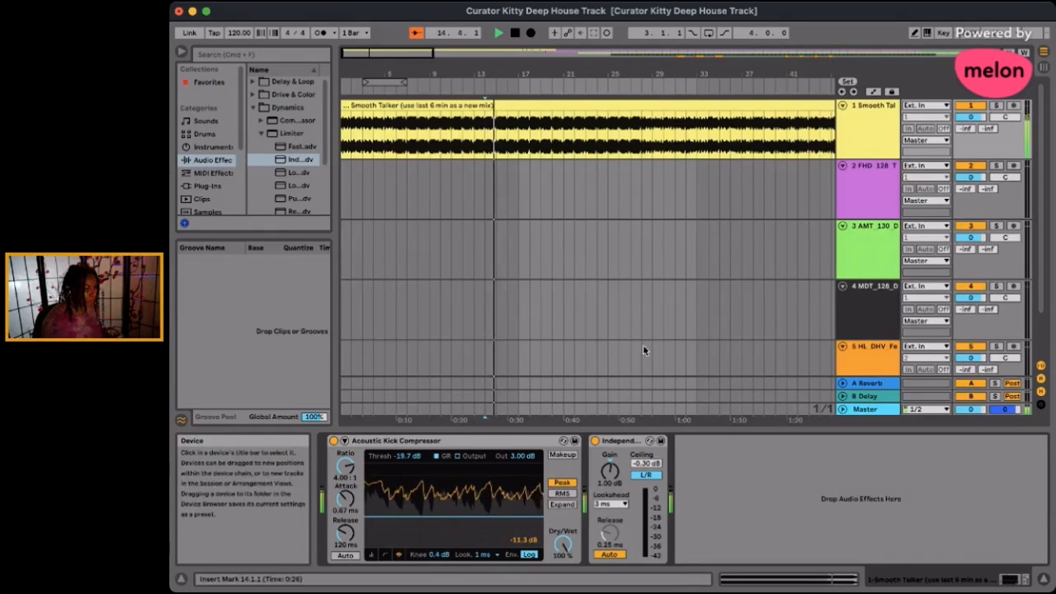
drag(565, 550, 566, 551)
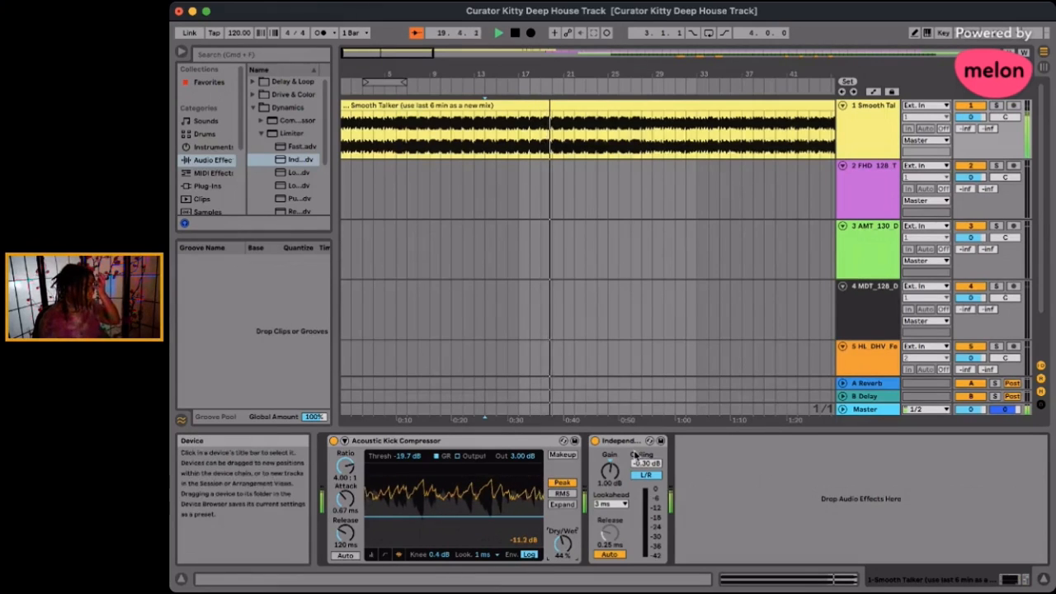
- Lower the Acoustic Kick Compressor's threshold to -21.7 dB and shift its transfer curve point slightly further down
drag(412, 517, 414, 541)
click(385, 554)
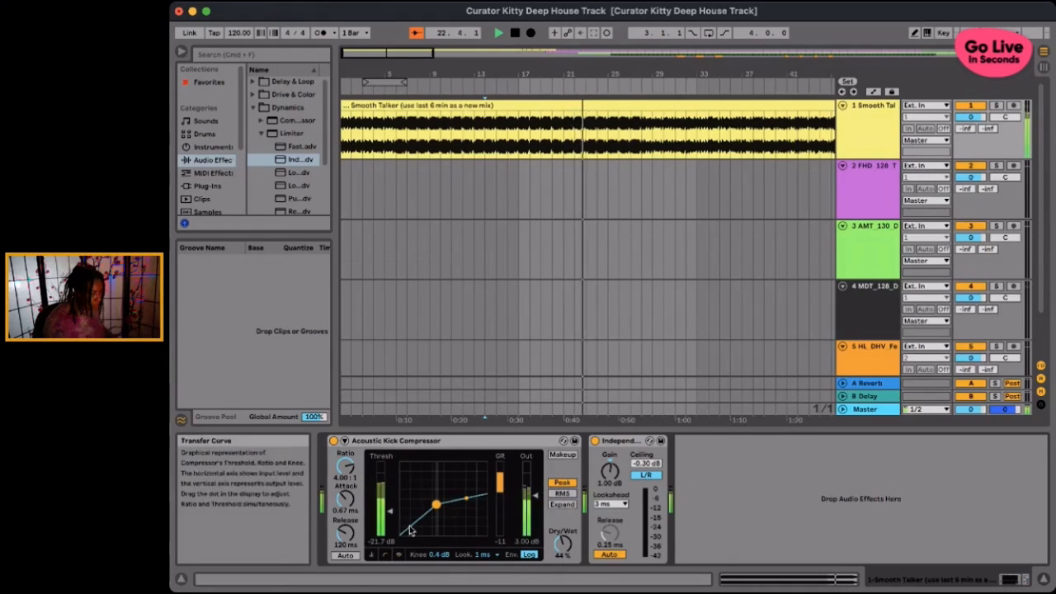
mouse_move(436, 506)
mouse_down()
mouse_move(448, 494)
mouse_move(431, 511)
mouse_up()
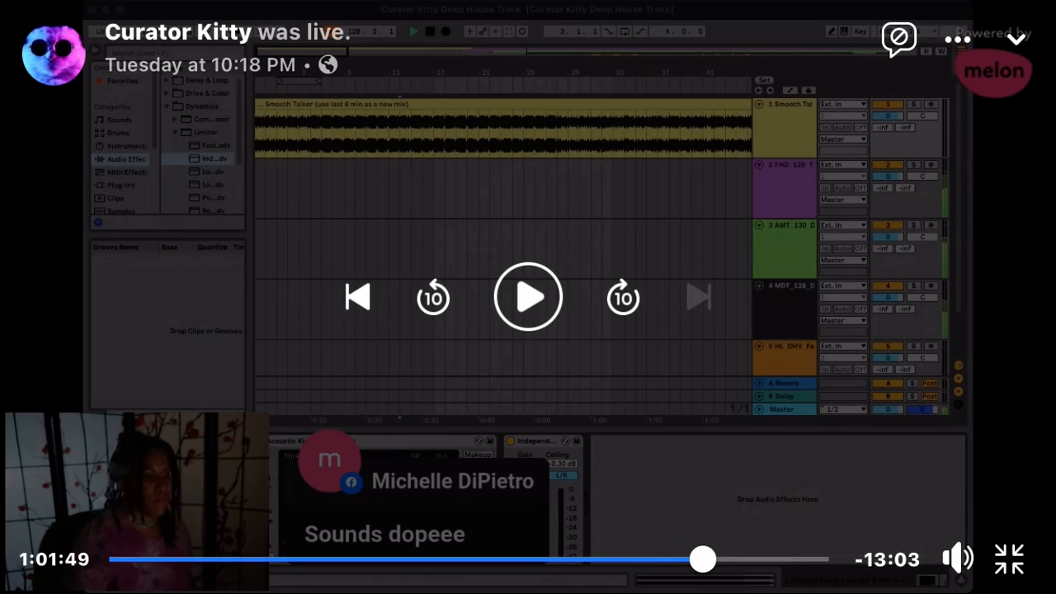
click(528, 297)
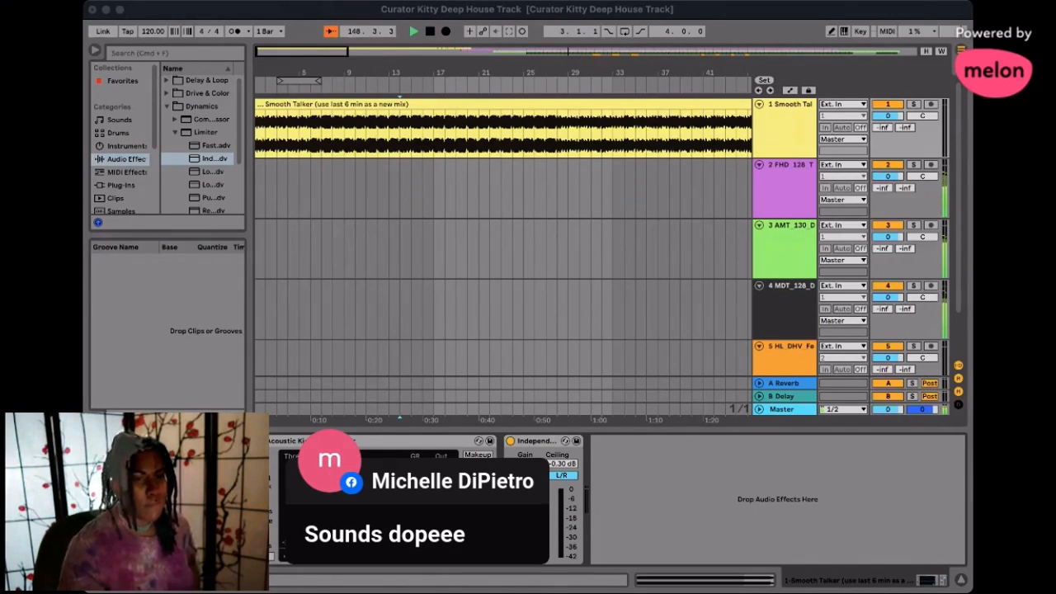
click(331, 14)
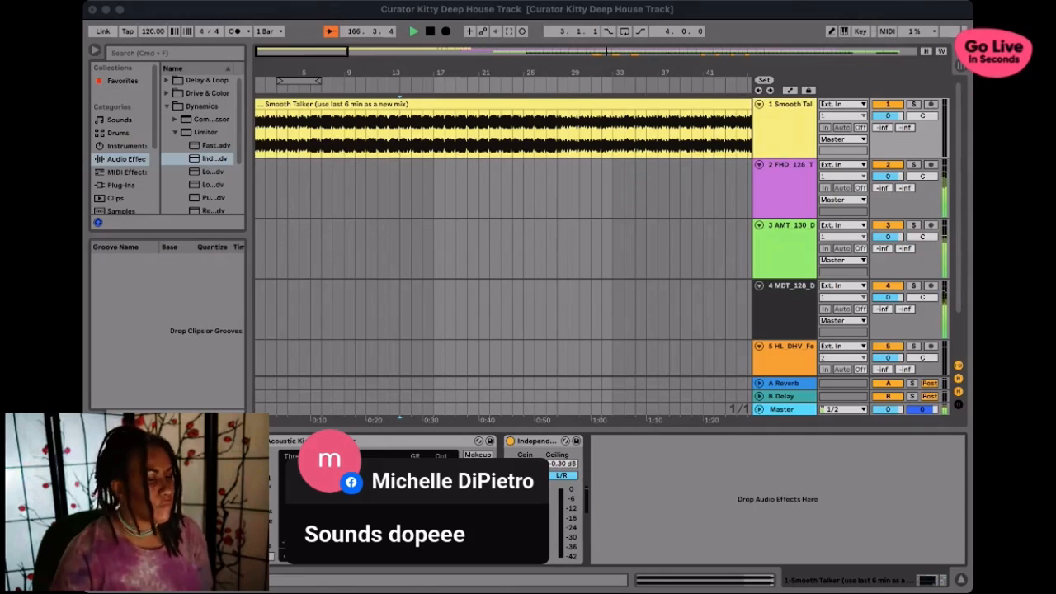
click(342, 12)
- Inspect the JMK vocal clips at bars 211 and 218 on the HL_DHV track, with their waveform in the clip view
scroll(577, 211, right, 15)
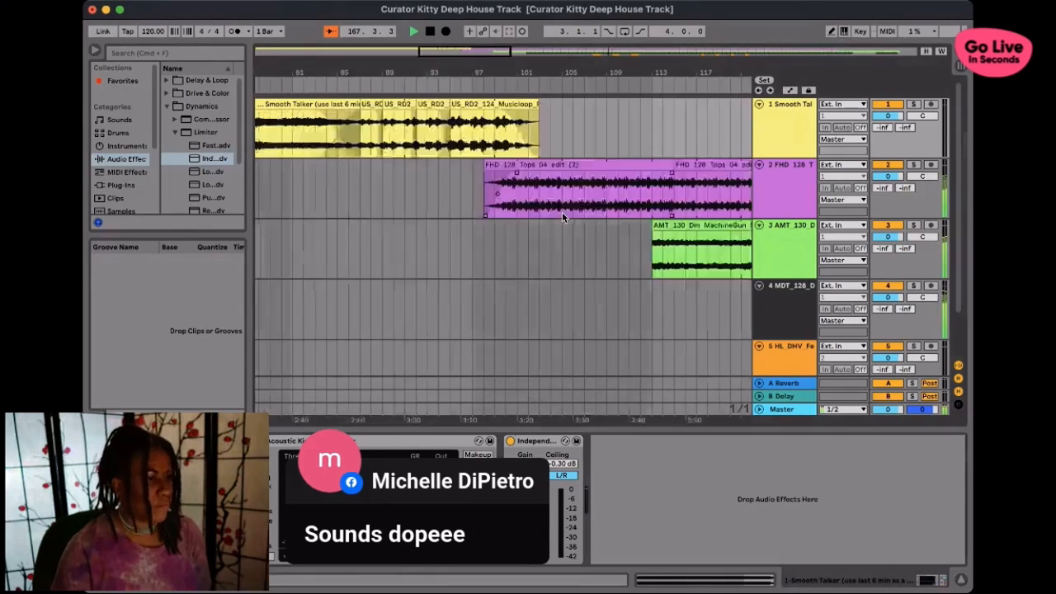
scroll(512, 210, right, 3)
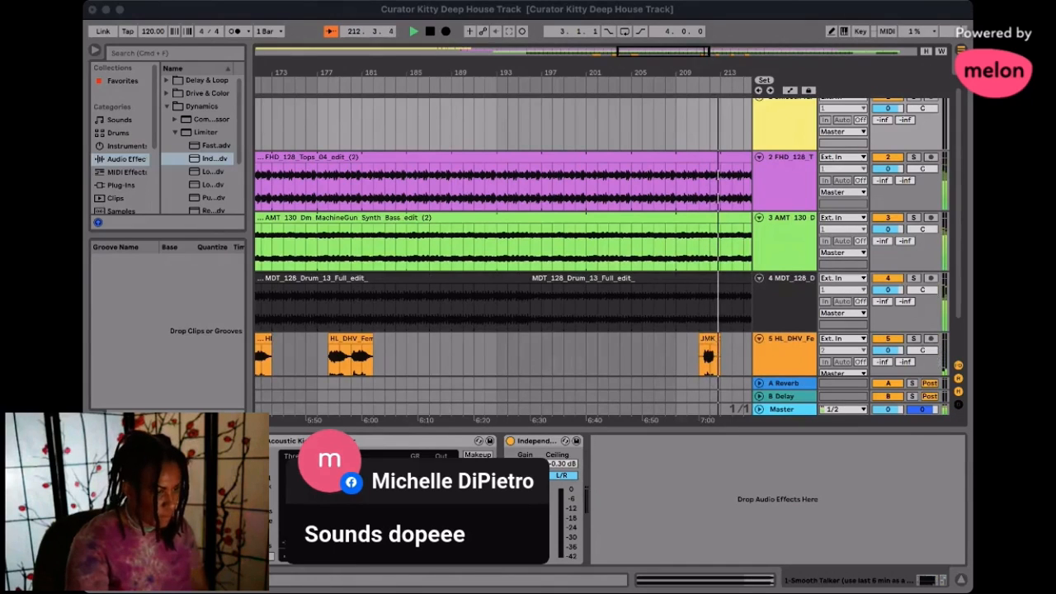
click(695, 219)
scroll(695, 219, right, 5)
click(546, 354)
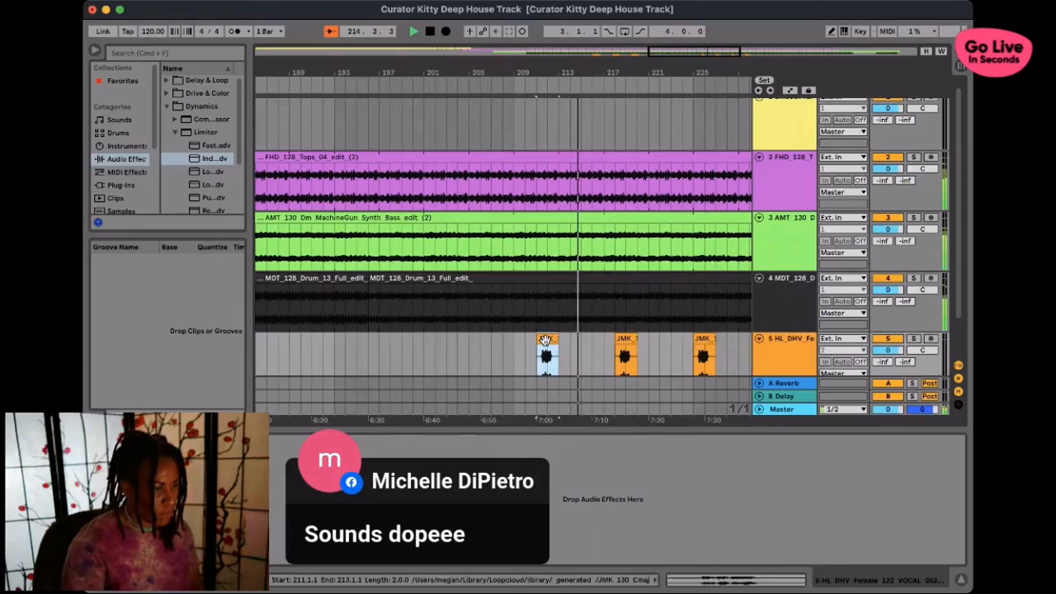
click(795, 580)
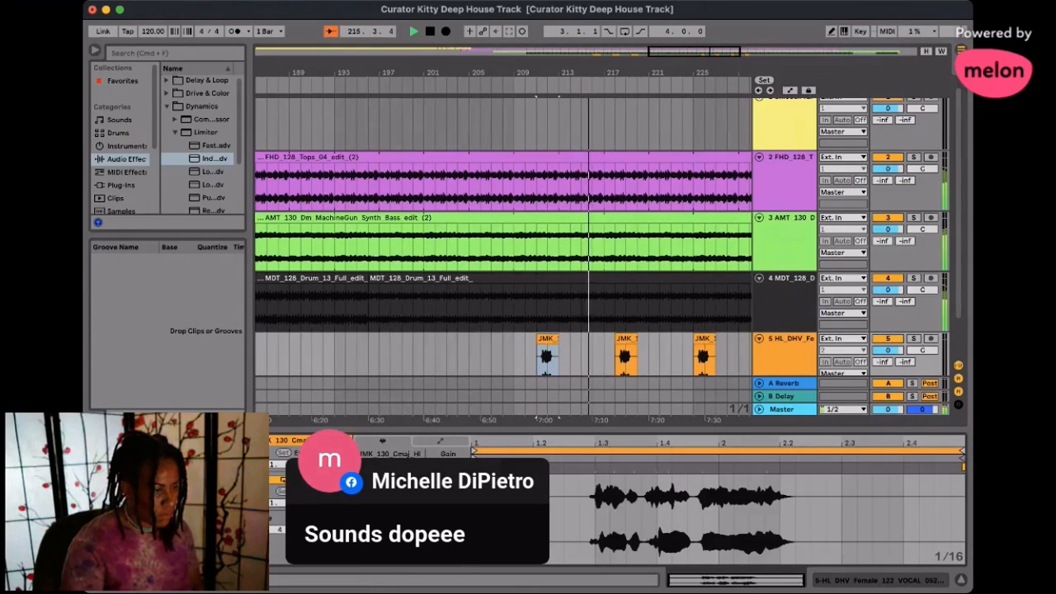
click(625, 349)
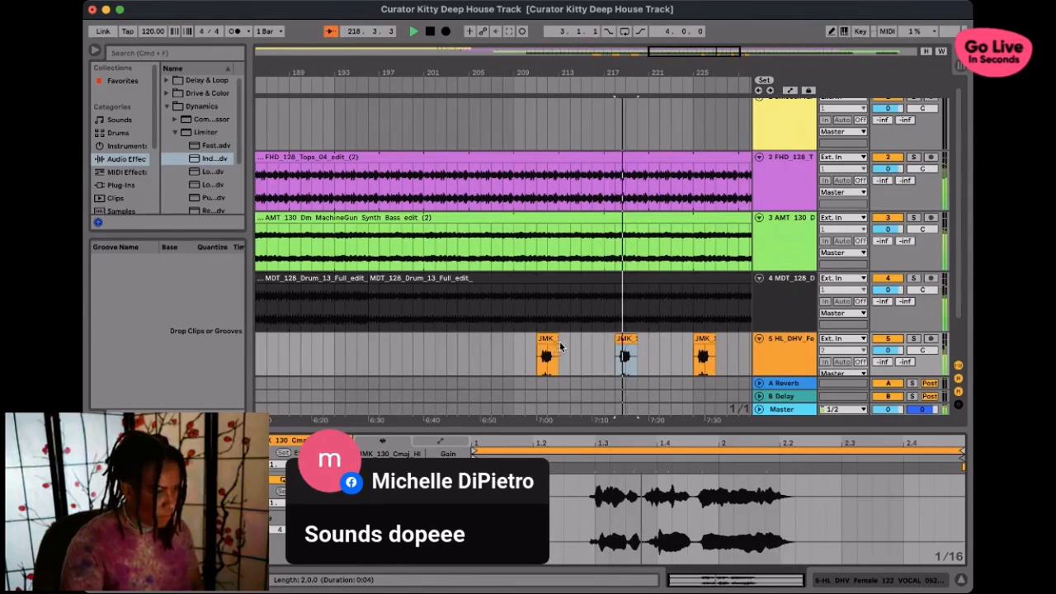
- Place a fourth copy of the two-bar JMK vocal clip at bar 232 on the HL_DHV track
scroll(629, 335, right, 1)
drag(629, 338, 686, 341)
drag(617, 338, 693, 342)
scroll(691, 345, right, 5)
drag(483, 339, 556, 348)
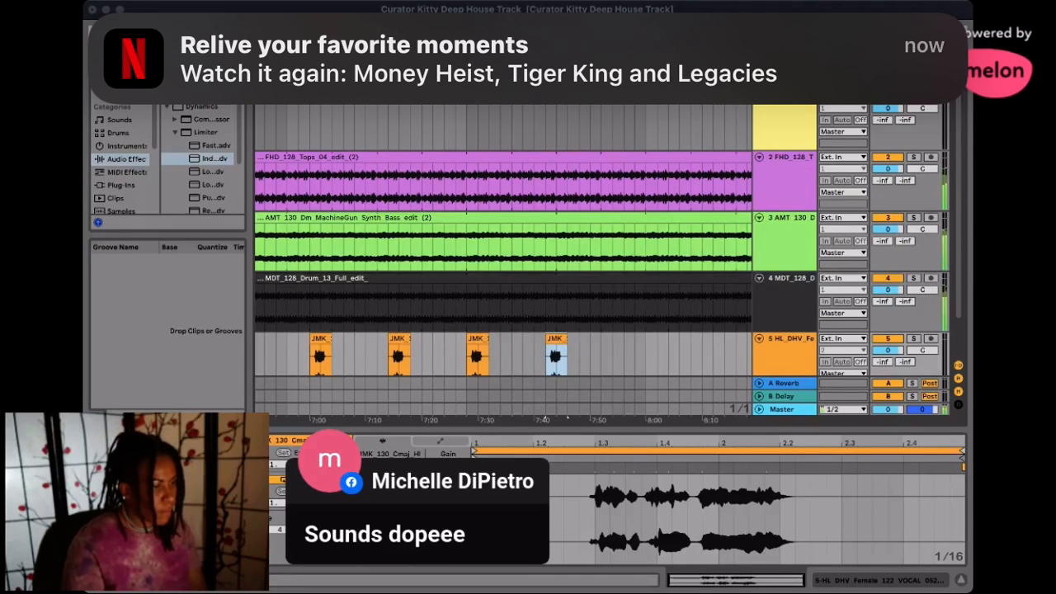
- Examine the ending fades of the Tops and MDT drum clips during playback, selecting the Tops clip near bar 273
click(385, 44)
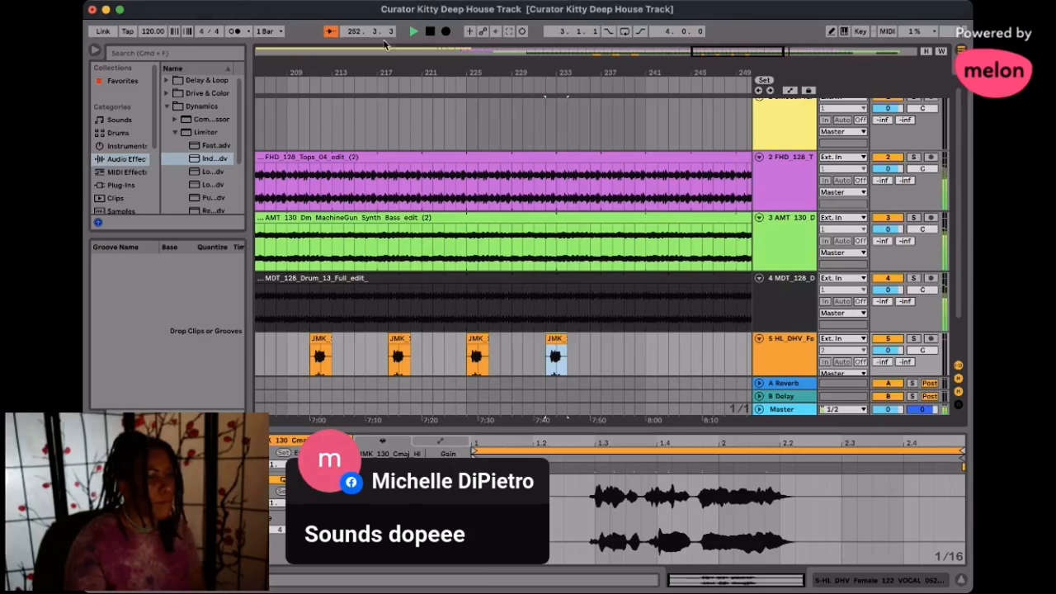
scroll(675, 235, right, 5)
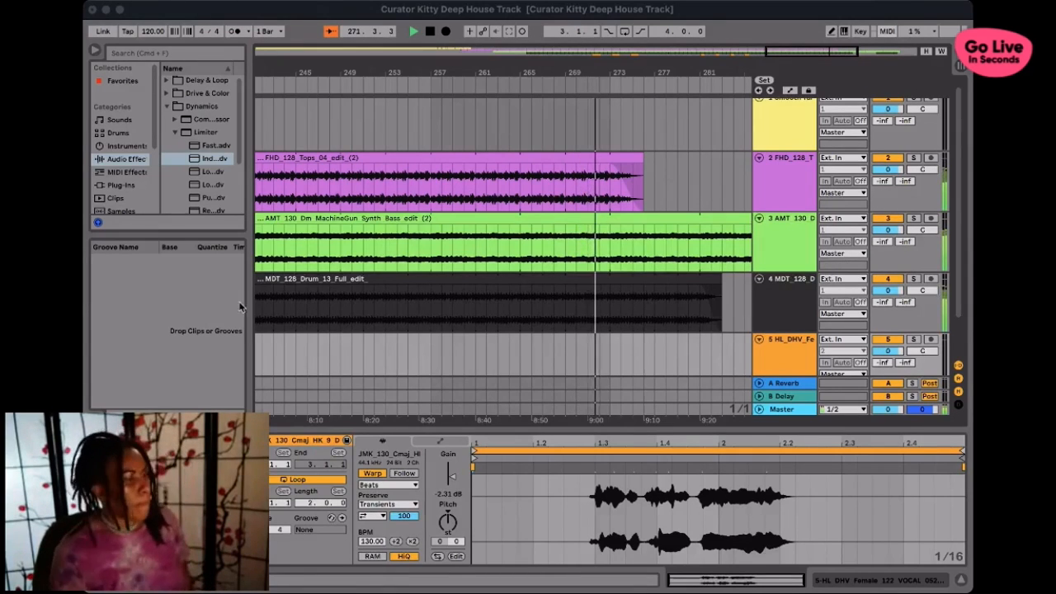
click(167, 321)
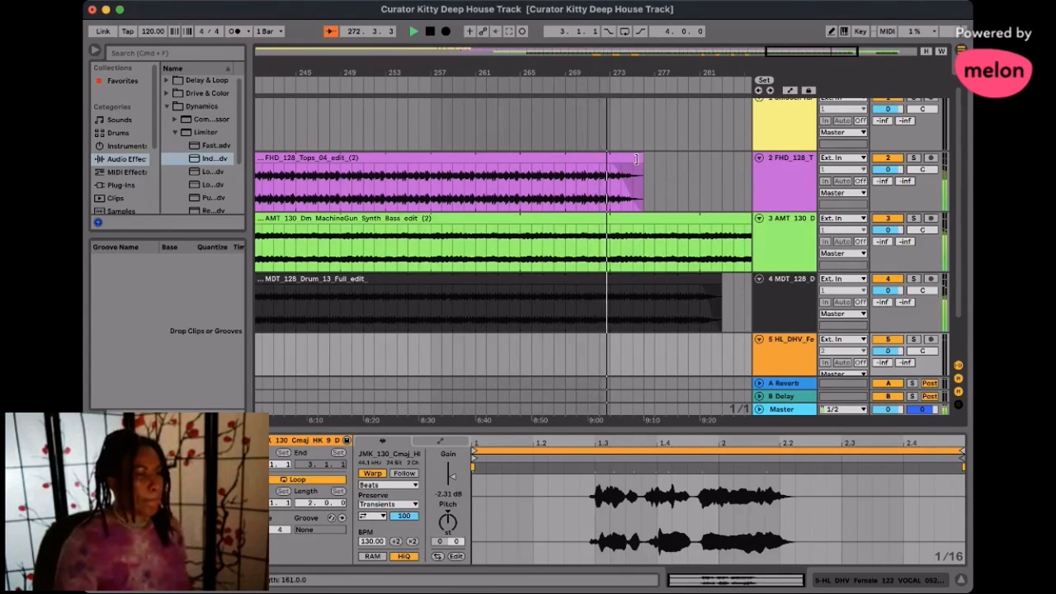
click(611, 169)
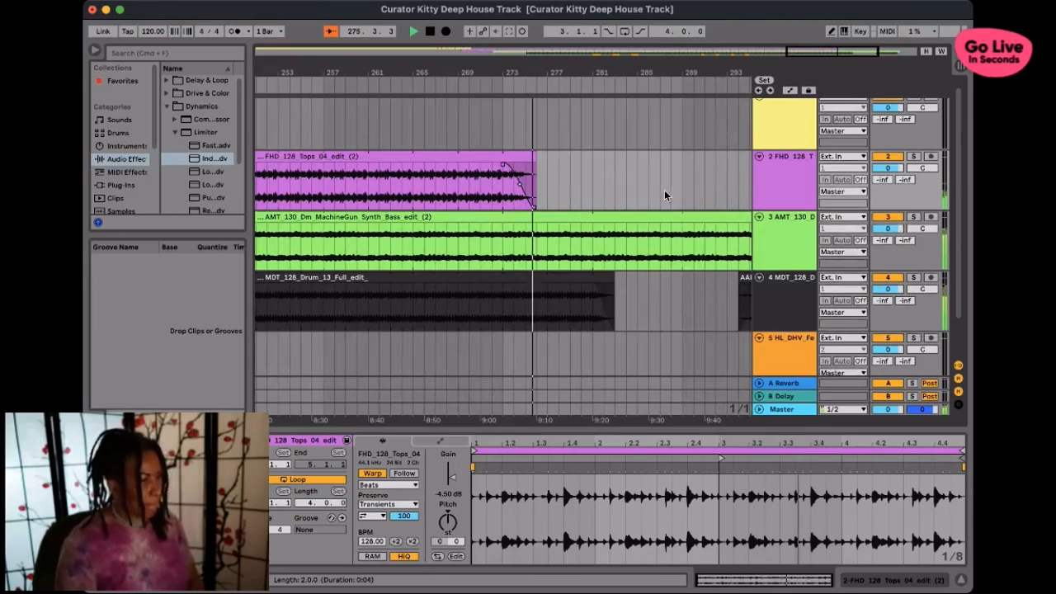
- Split the MDT drum clip at bar 276 and set the gain of its ending section to -4.73 dB
click(535, 302)
key(super+e)
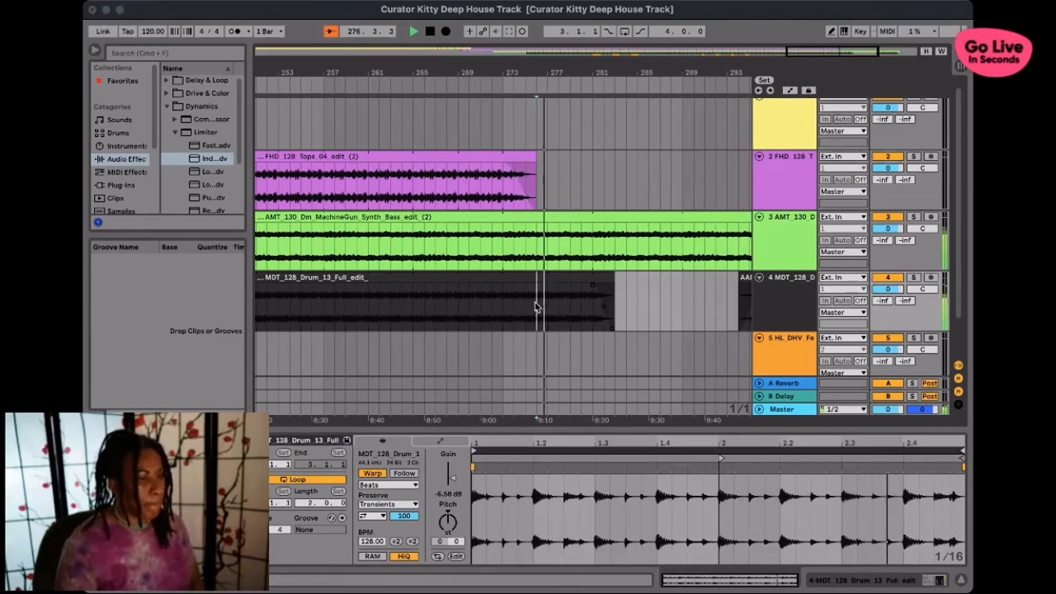
drag(452, 479, 453, 474)
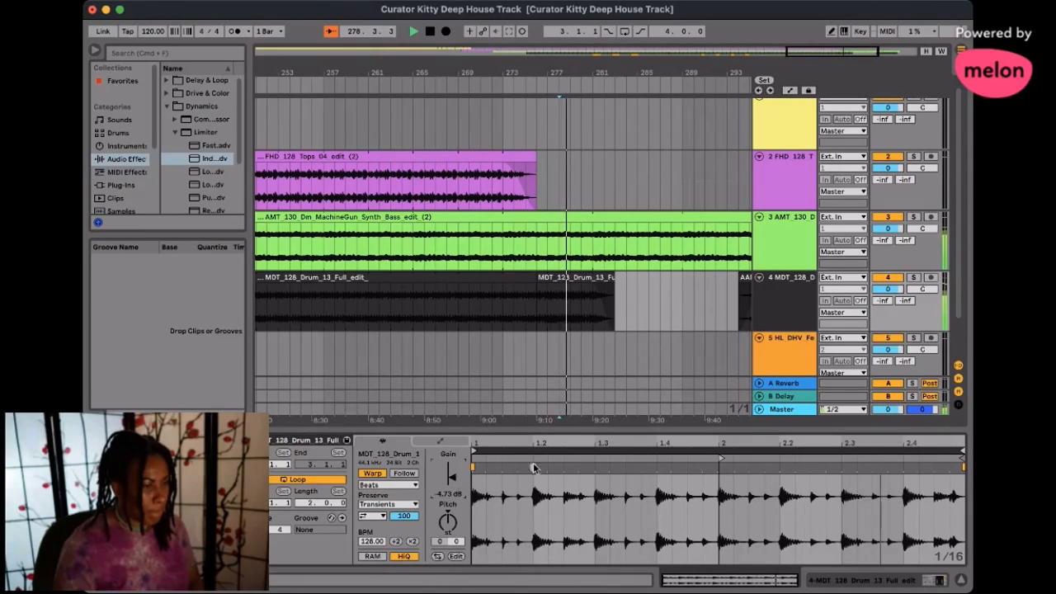
- Create a crossfade at the bar 276 split between the two MDT drum clips, beginning about one bar earlier
click(594, 287)
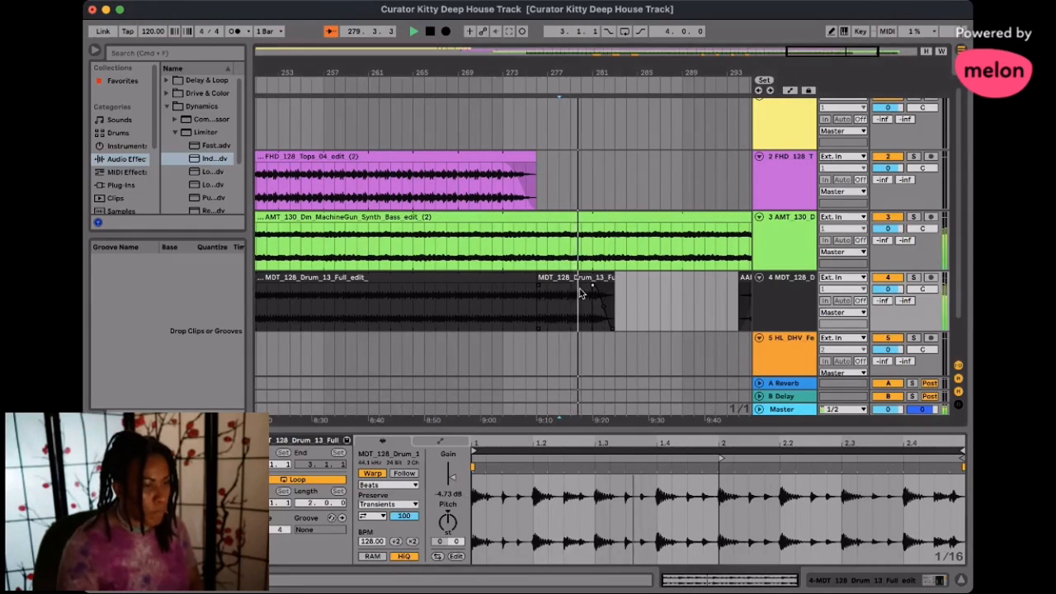
scroll(658, 300, right, 3)
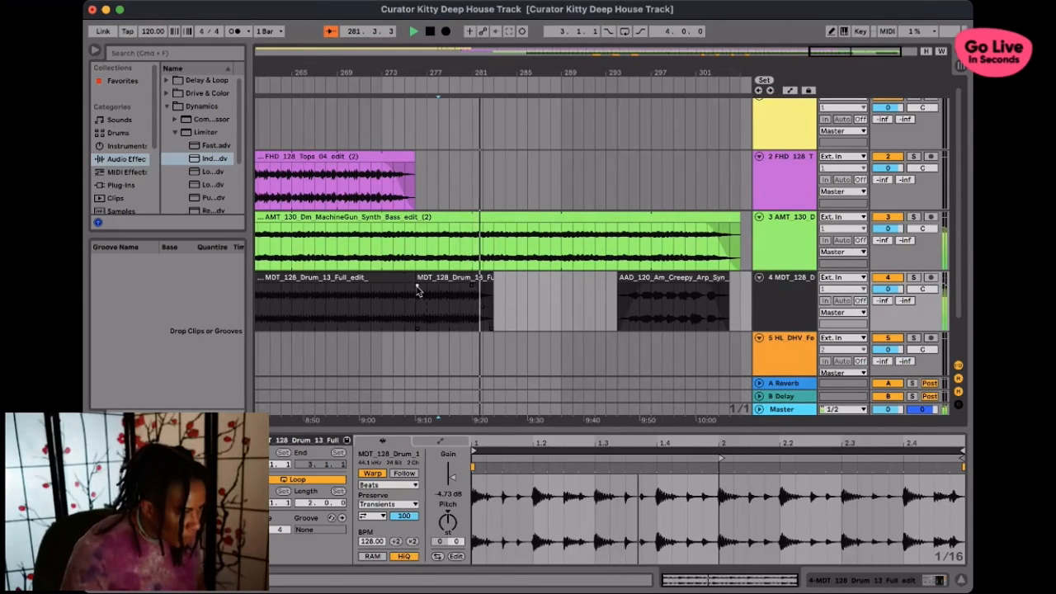
drag(417, 286, 404, 286)
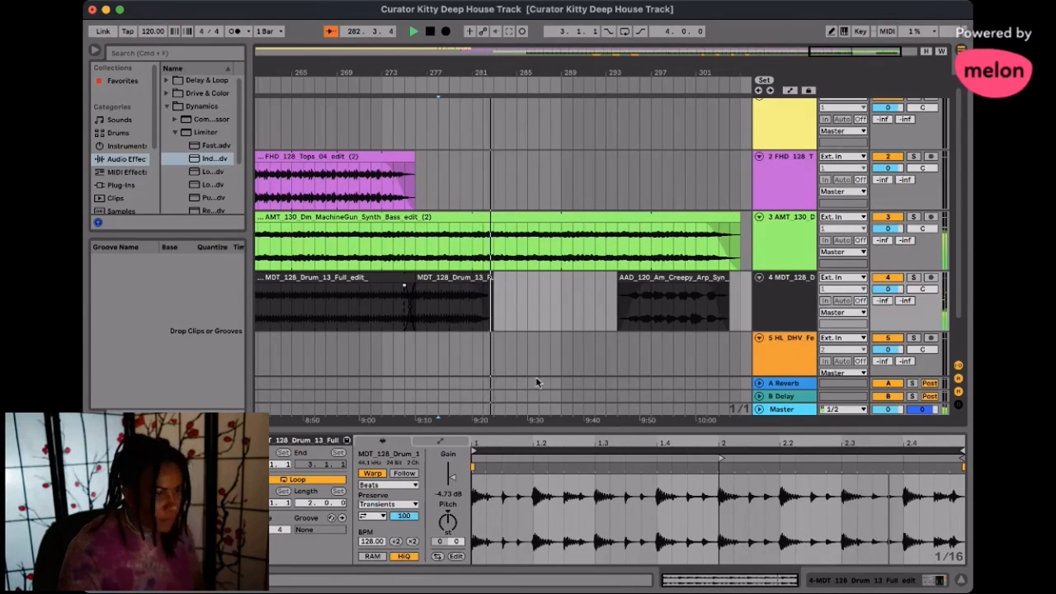
scroll(614, 301, right, 3)
scroll(613, 302, left, 1)
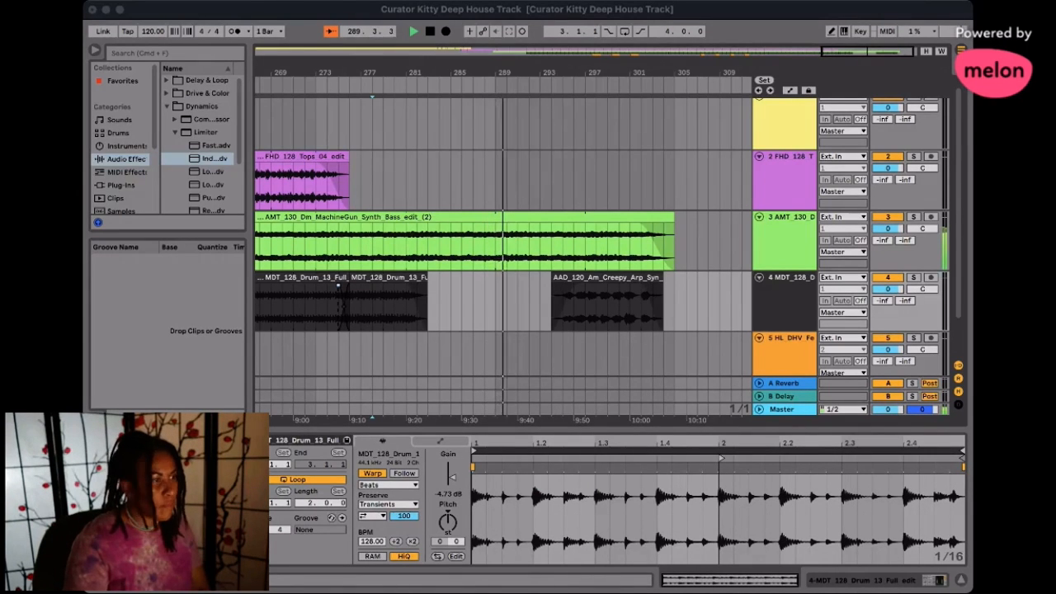
click(236, 15)
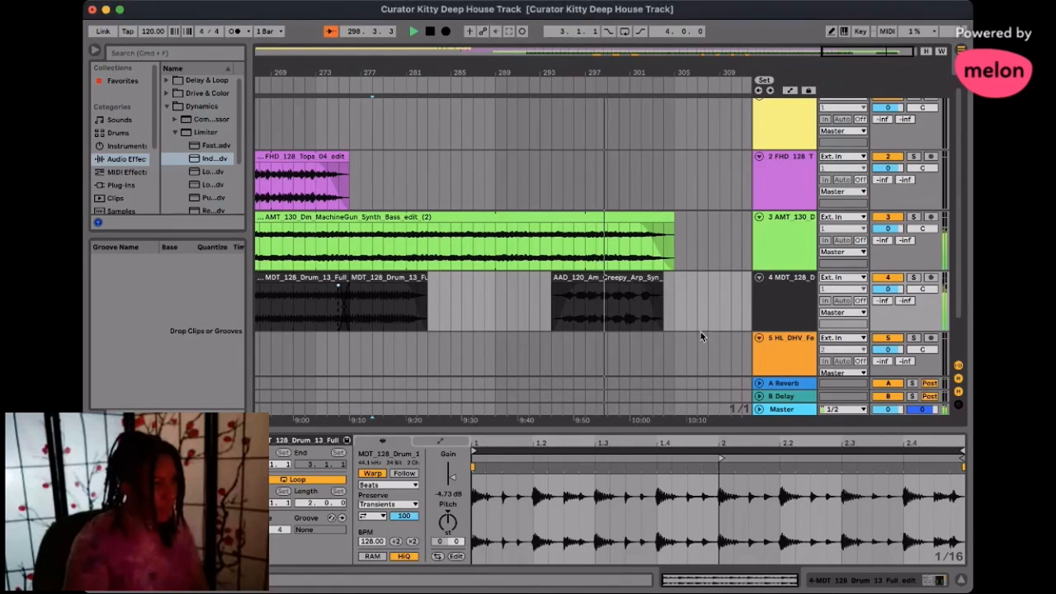
- Set the Creepy Arp clip's gain to -6.33 dB and extend its end to bar 305 for a length of 11 bars
click(623, 315)
drag(453, 478, 454, 482)
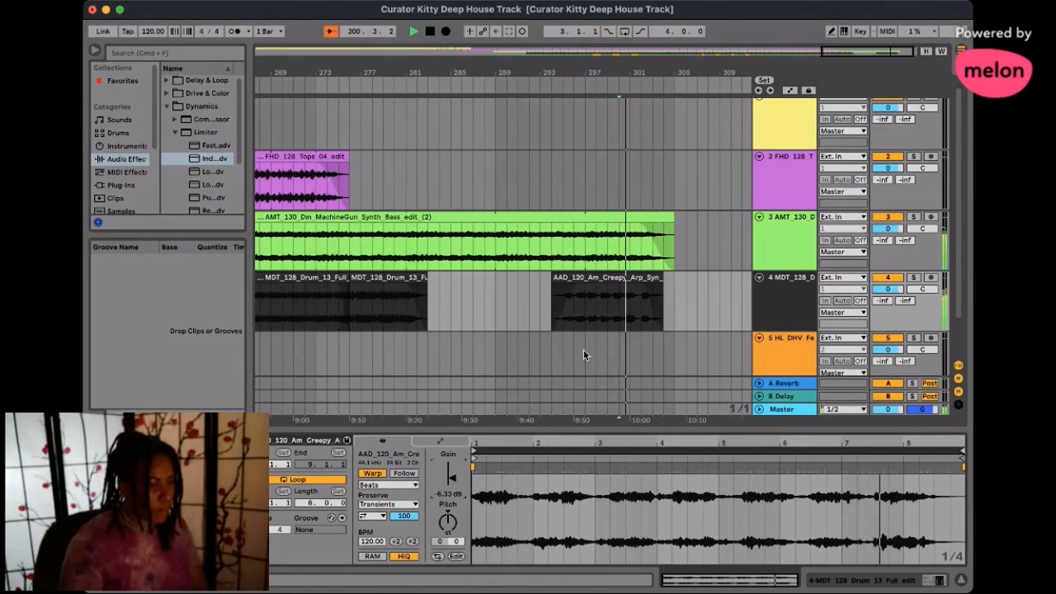
scroll(669, 279, right, 1)
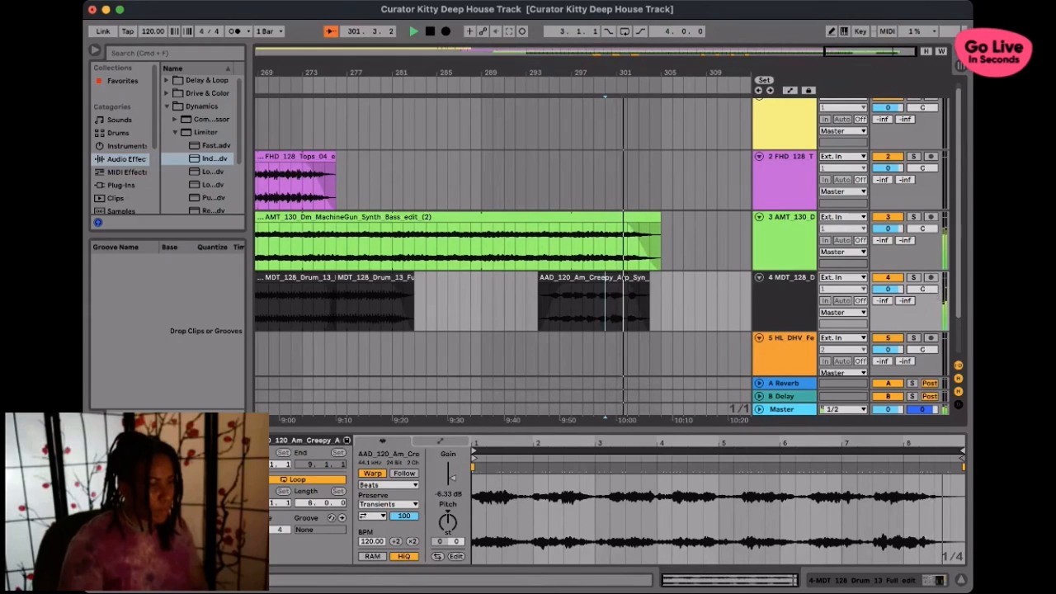
drag(647, 278, 660, 279)
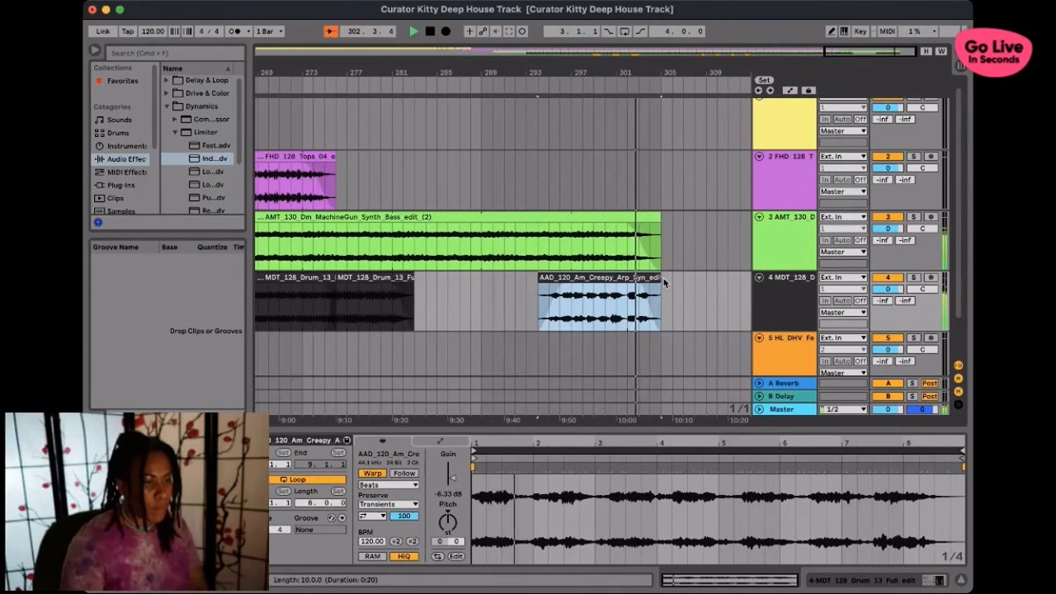
drag(660, 223, 672, 222)
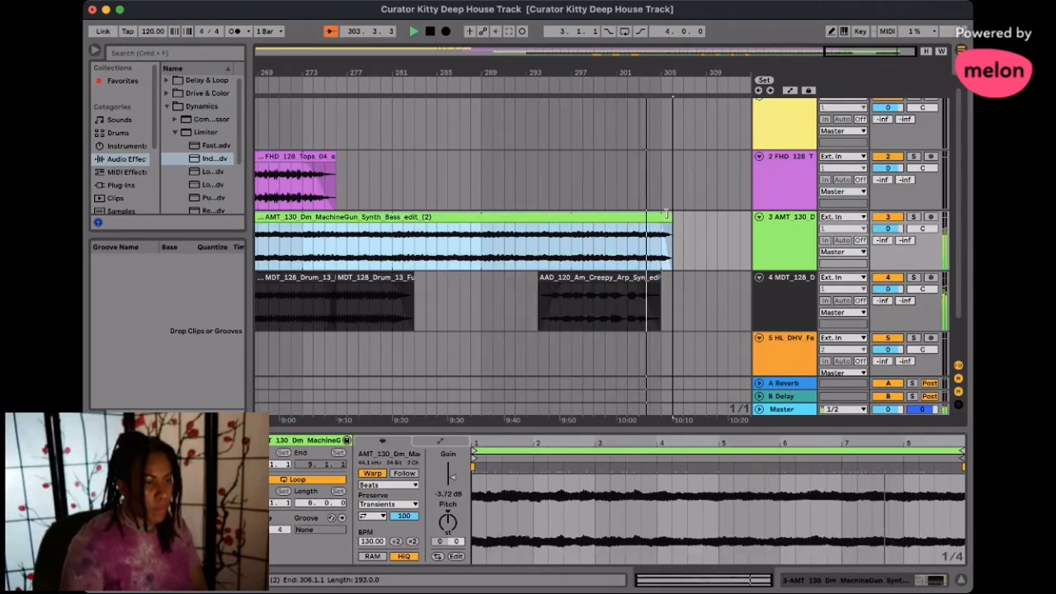
click(661, 227)
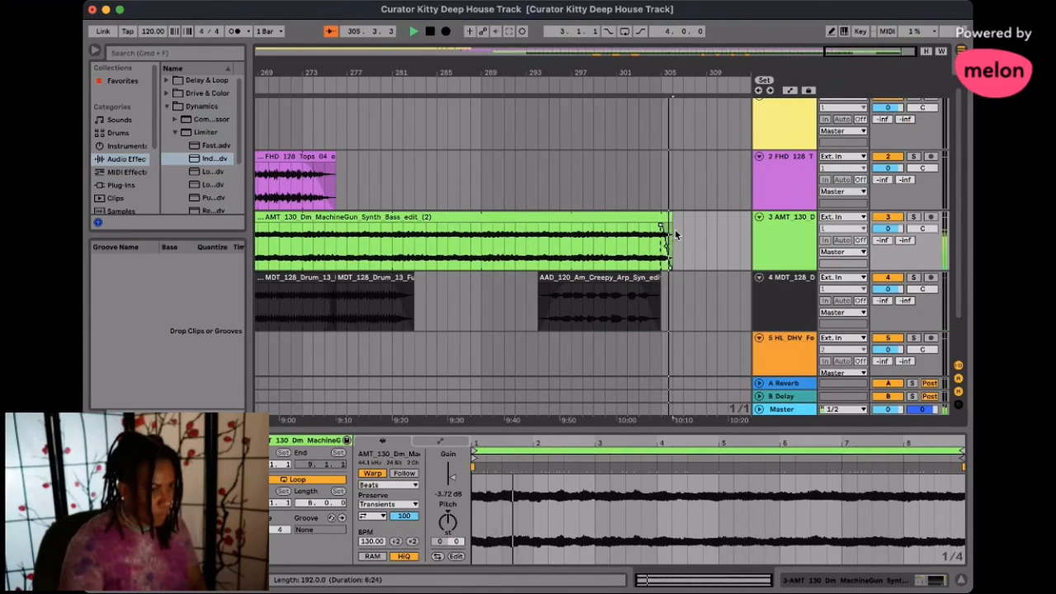
key(super+z)
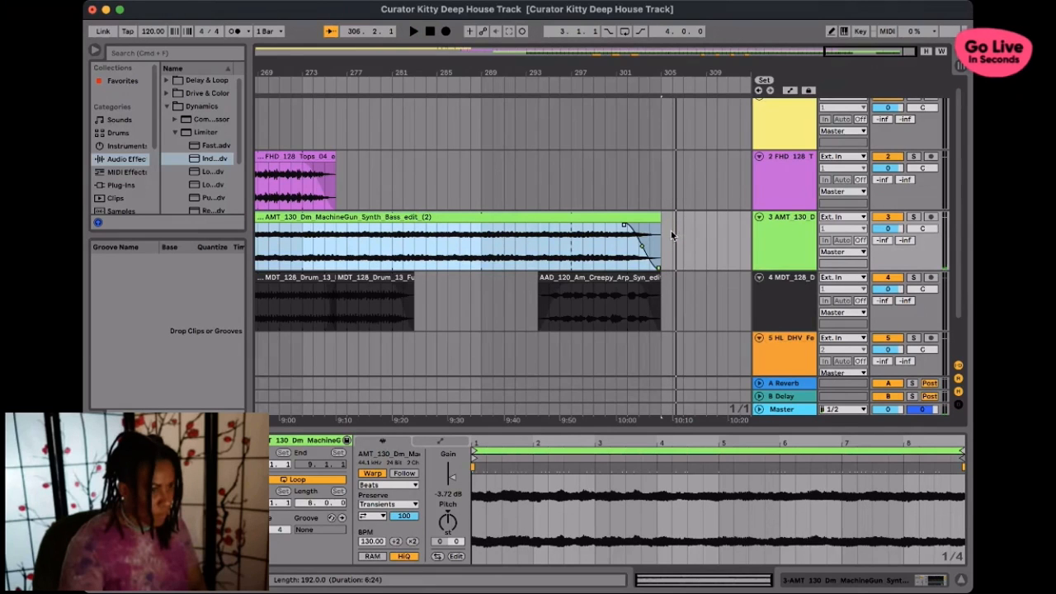
- Move the Creepy Arp clip one bar earlier to start at bar 293 and slightly shorten the MachineGun Synth Bass clip's fade-out
drag(618, 281, 606, 280)
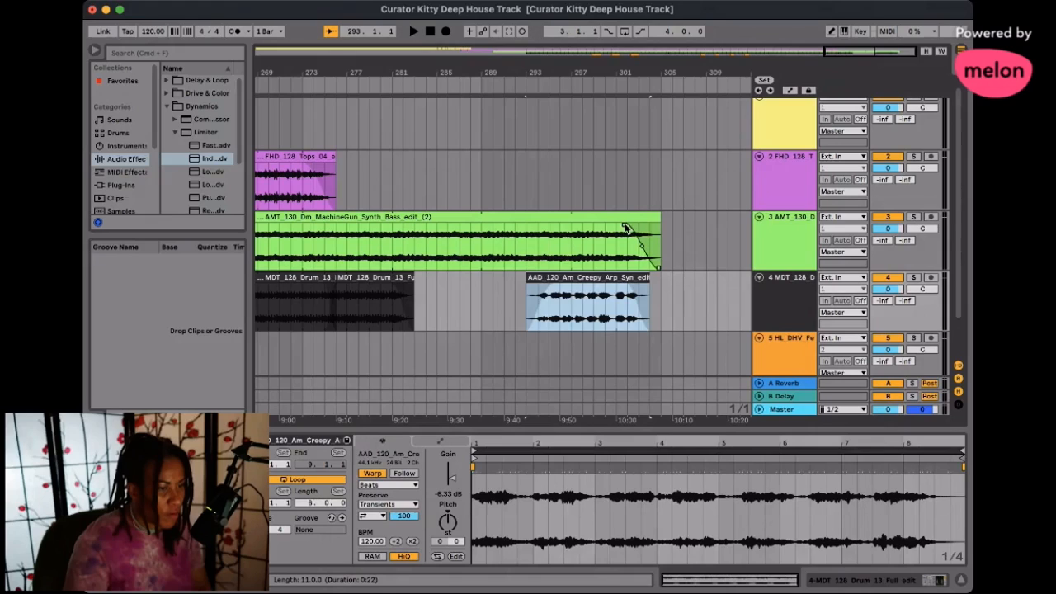
drag(624, 228, 629, 229)
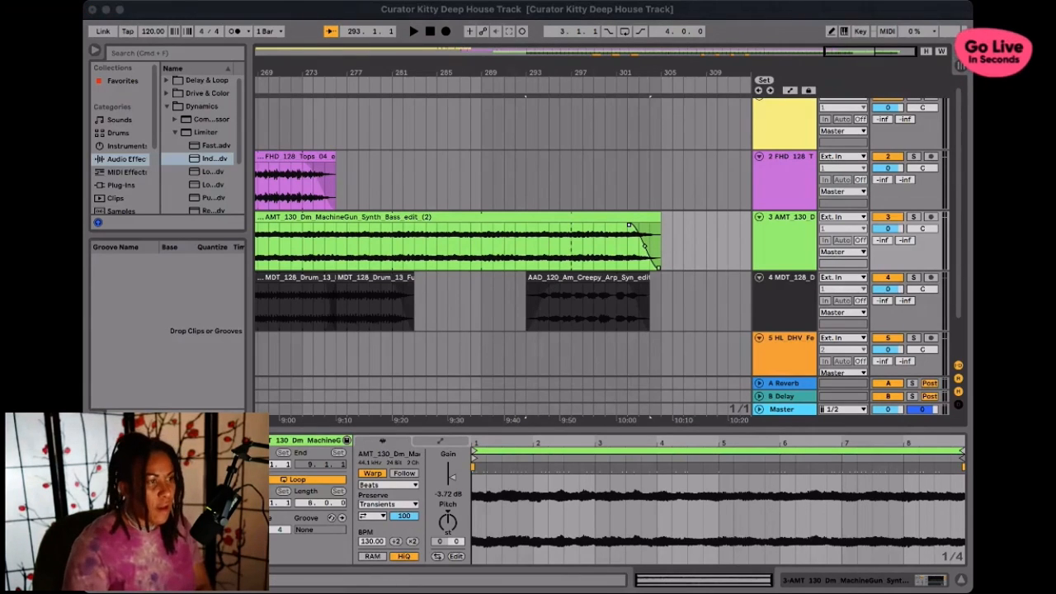
click(804, 13)
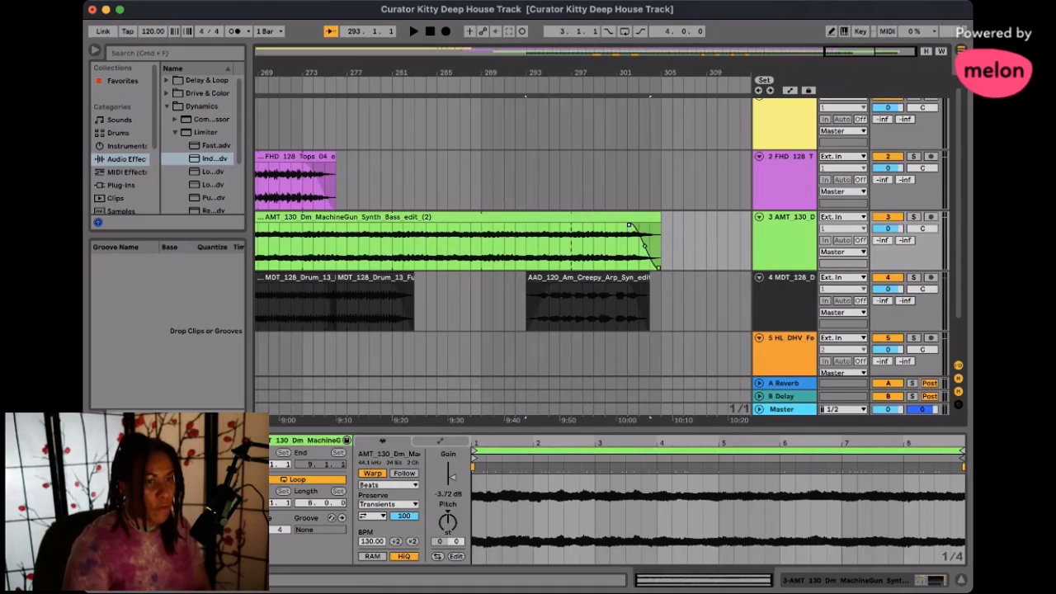